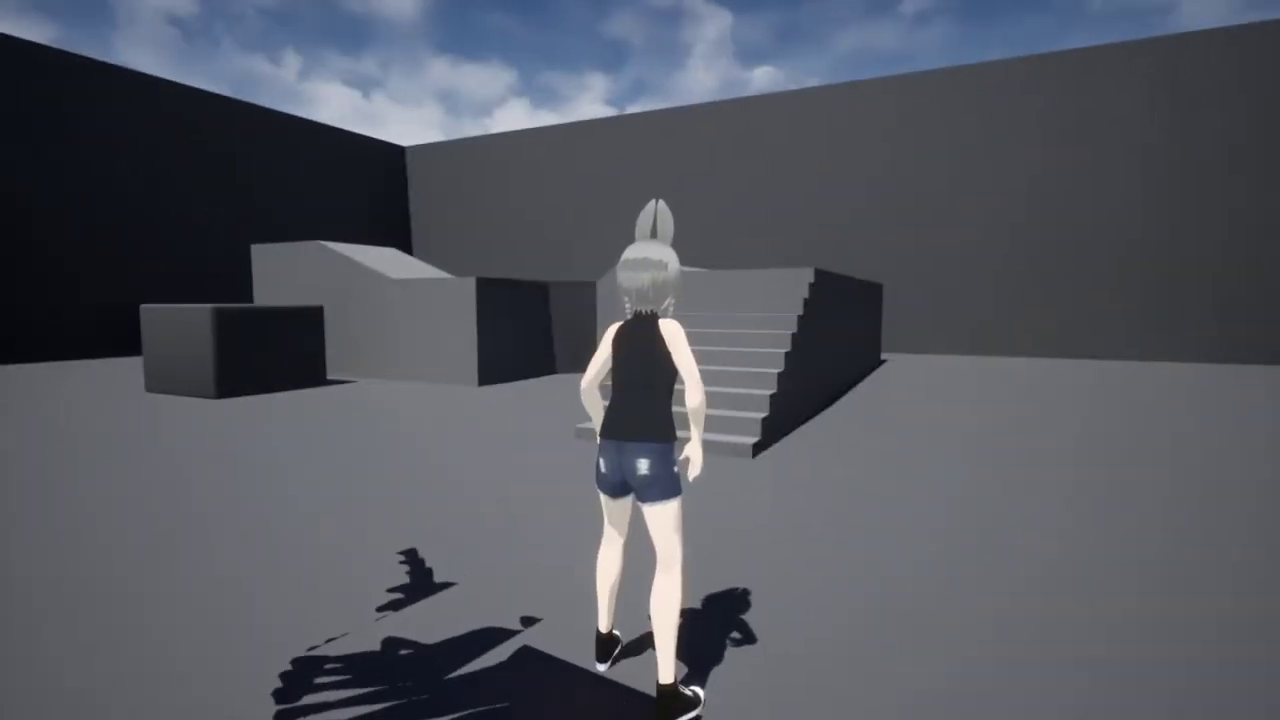
End the third-person character's Play-In-Editor session with Escape
{"action": "key", "text": "Escape"}
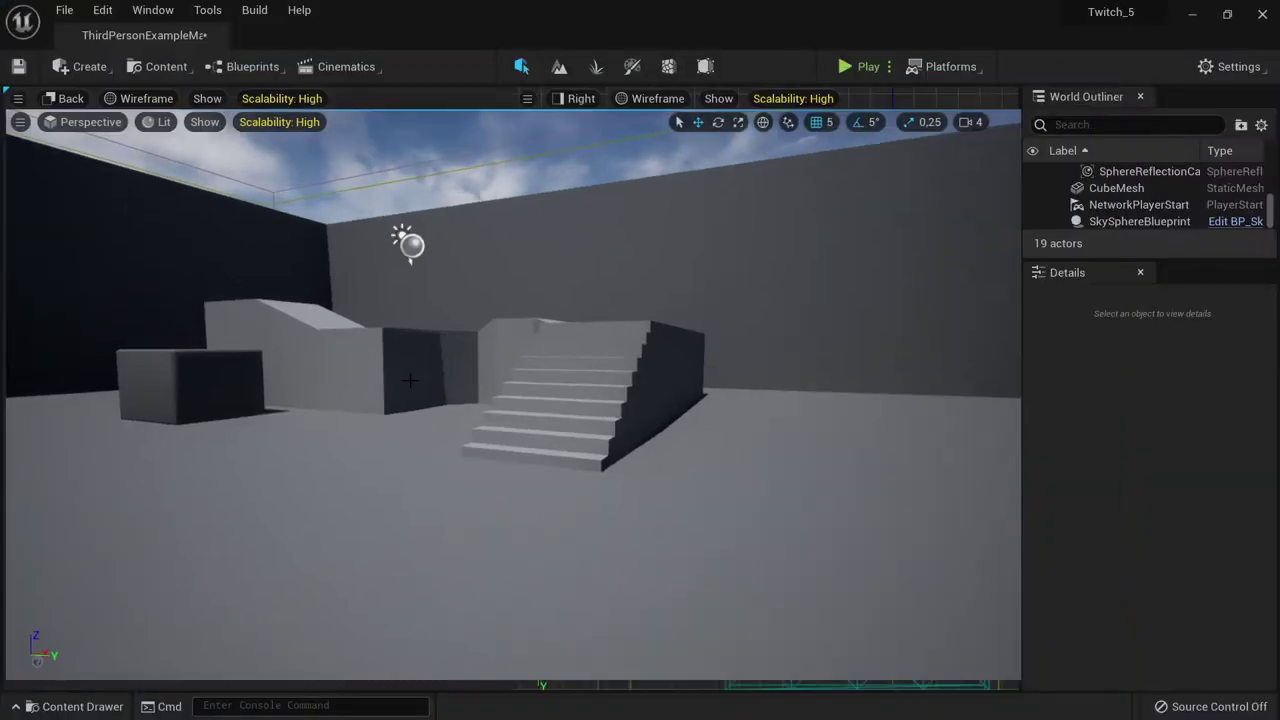
Raise the viewport camera over the level to frame the stairs, player start and character
{"action": "right_click_drag", "start_coordinate": [465, 357], "coordinate": [430, 330]}
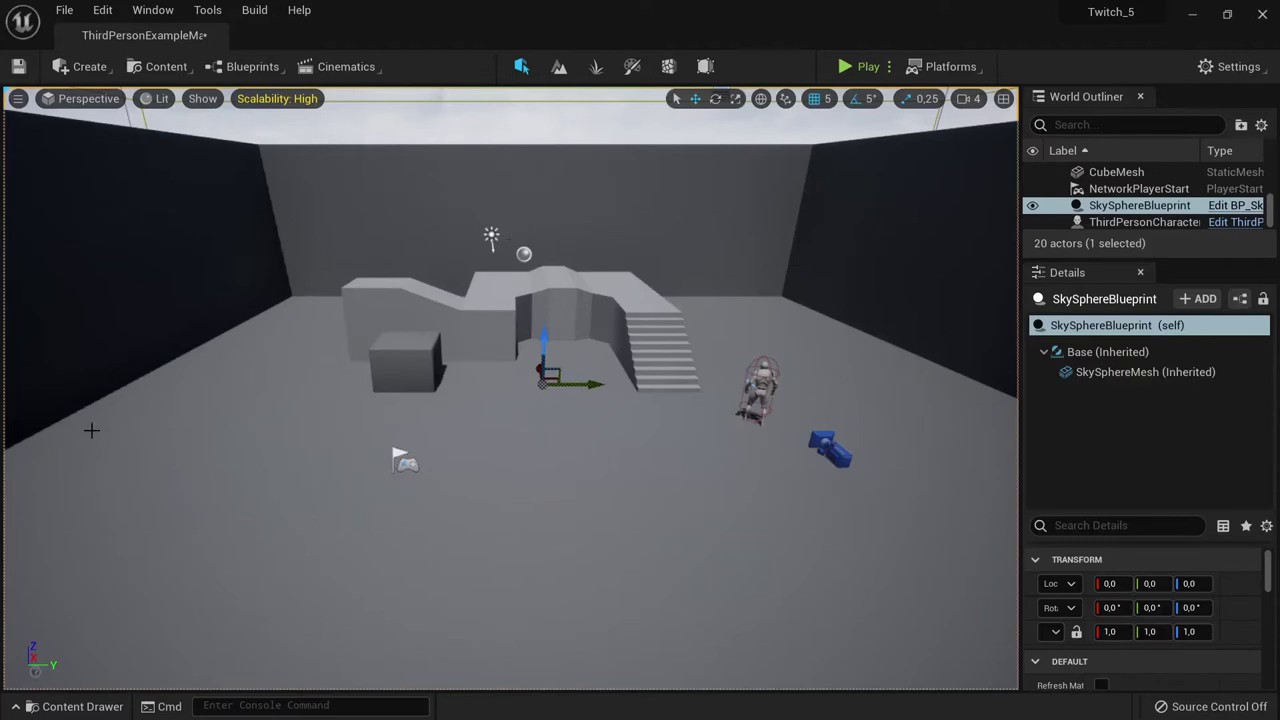
{"action": "middle_click_drag", "start_coordinate": [388, 388], "coordinate": [385, 381]}
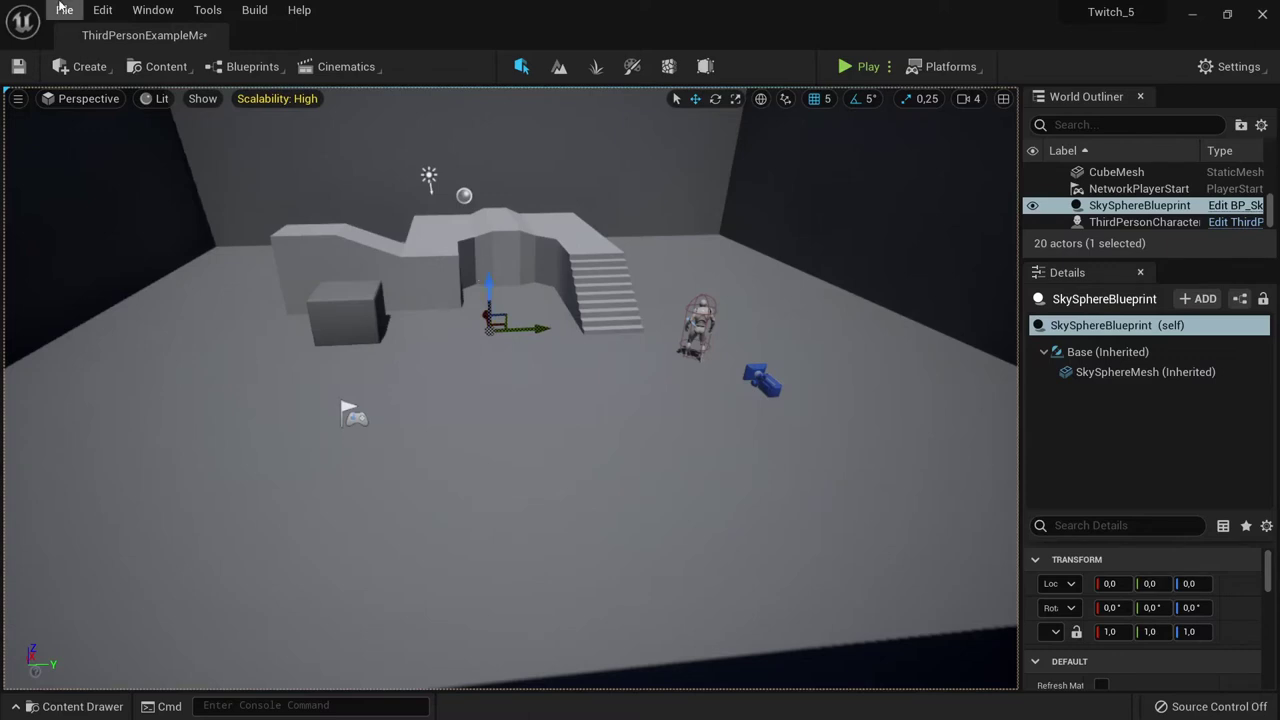
Force-delete JohnasThirdPersonRun and JohnasThirdPersonWalk from Charakter in Content Browser 1
{"action": "left_click", "coordinate": [160, 66]}
{"action": "left_click", "coordinate": [237, 150]}
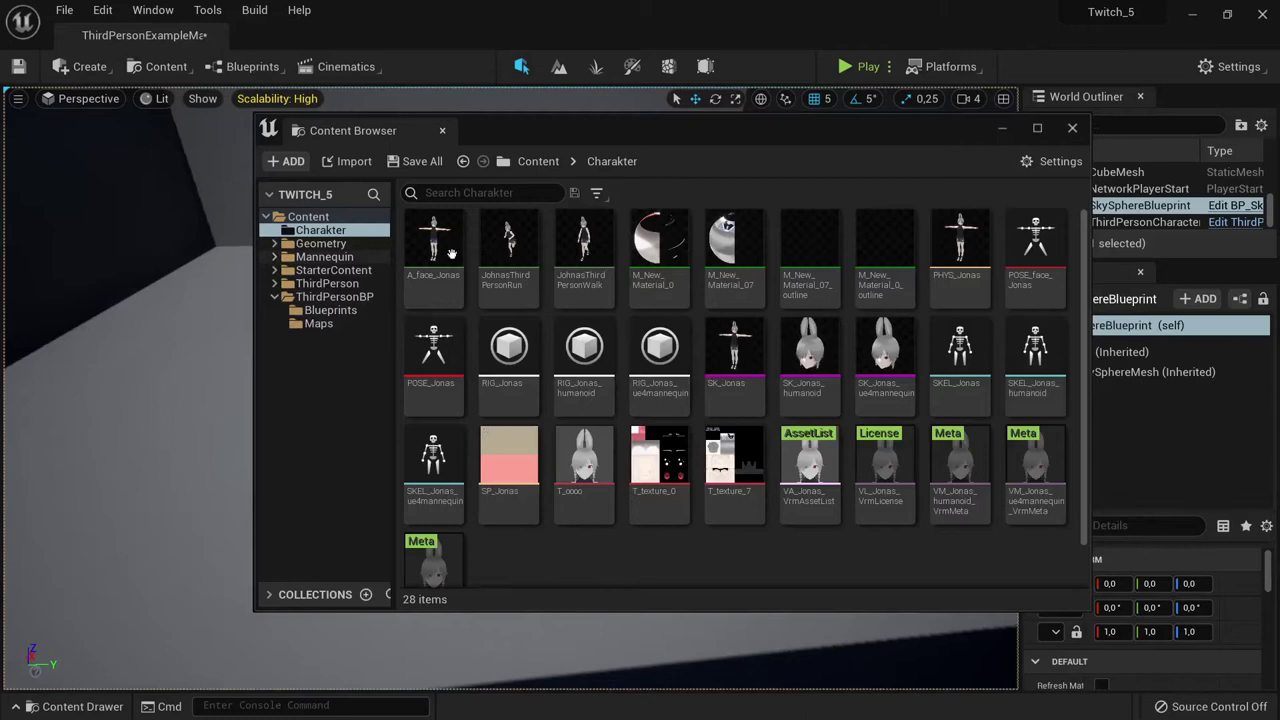
{"action": "left_click", "coordinate": [508, 250]}
{"action": "left_click", "coordinate": [558, 260], "text": "ctrl"}
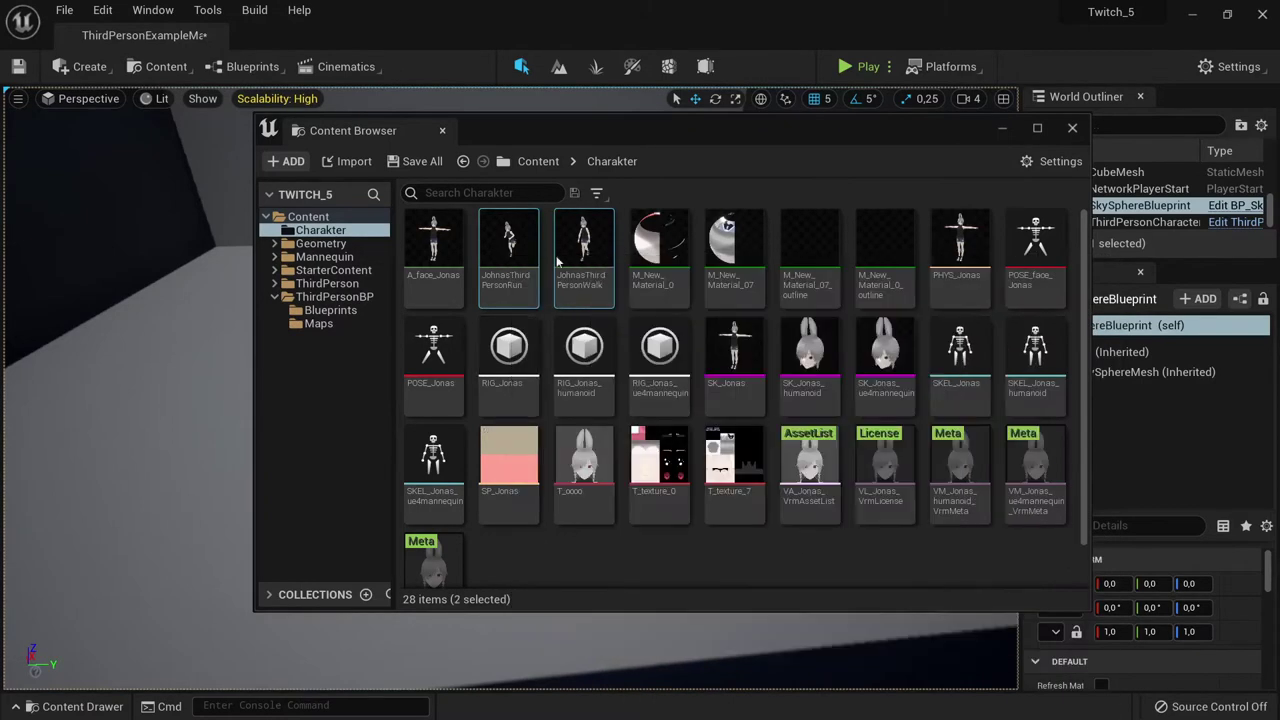
{"action": "mouse_move", "coordinate": [573, 262]}
{"action": "key", "text": "Delete"}
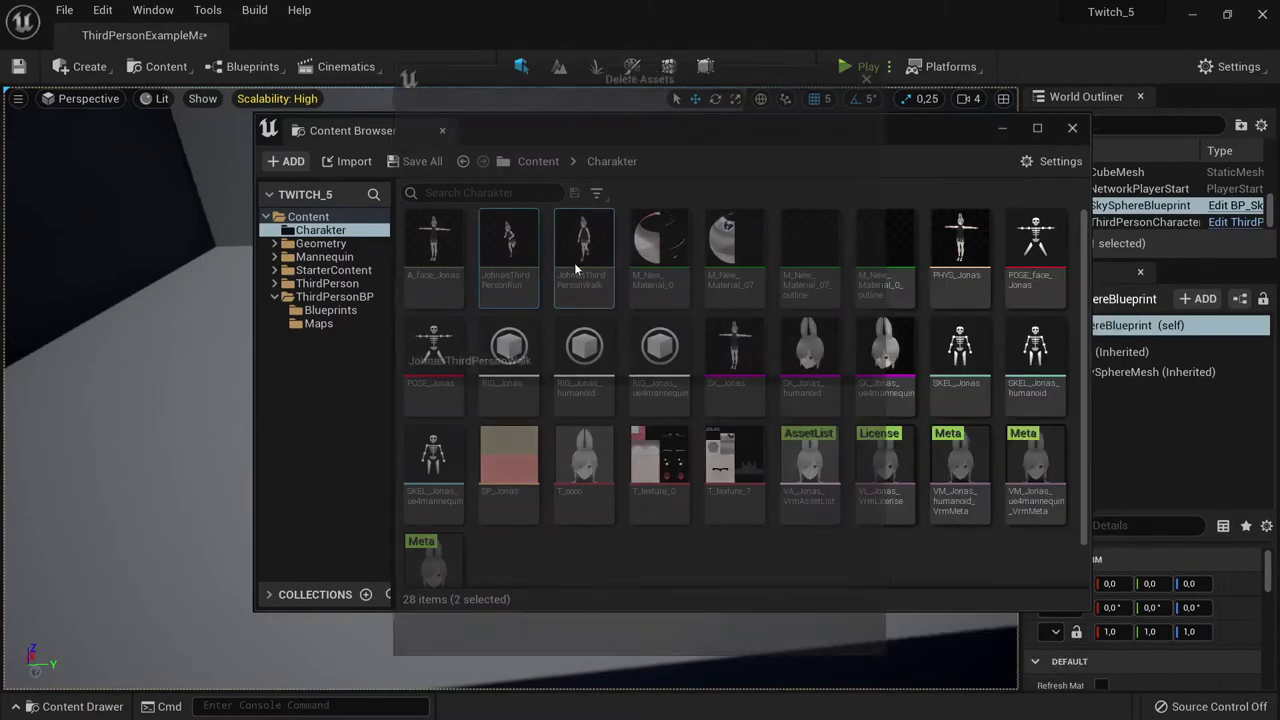
{"action": "left_click", "coordinate": [583, 634]}
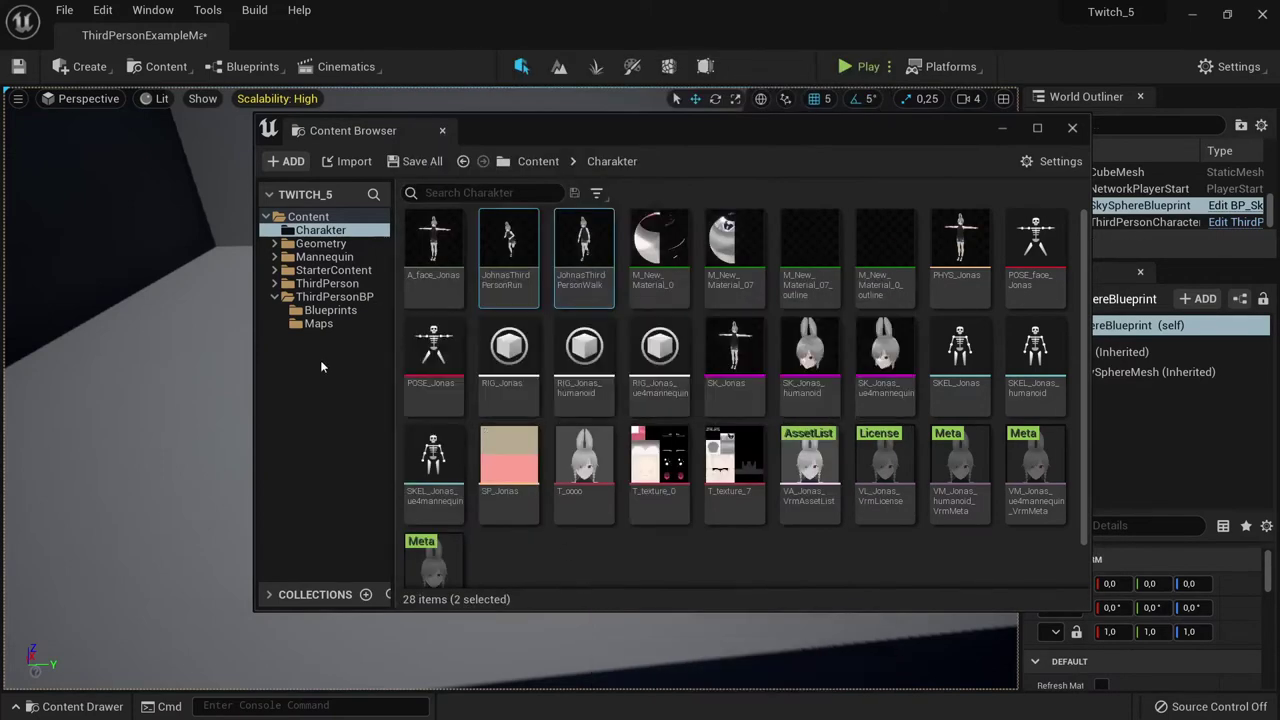
Preview ThirdPerson_IdleRun_2D from Mannequin/Animations at walking speed, then close it
{"action": "left_click", "coordinate": [276, 257]}
{"action": "left_click", "coordinate": [295, 271]}
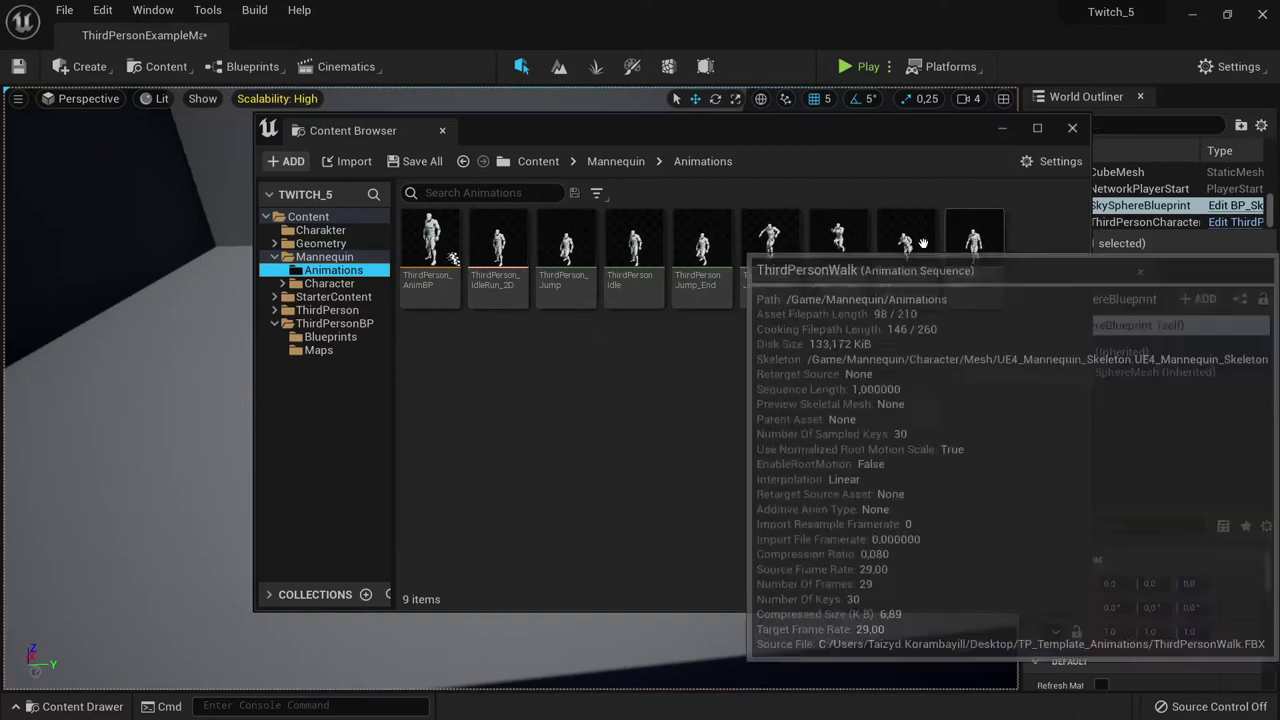
{"action": "mouse_move", "coordinate": [497, 288]}
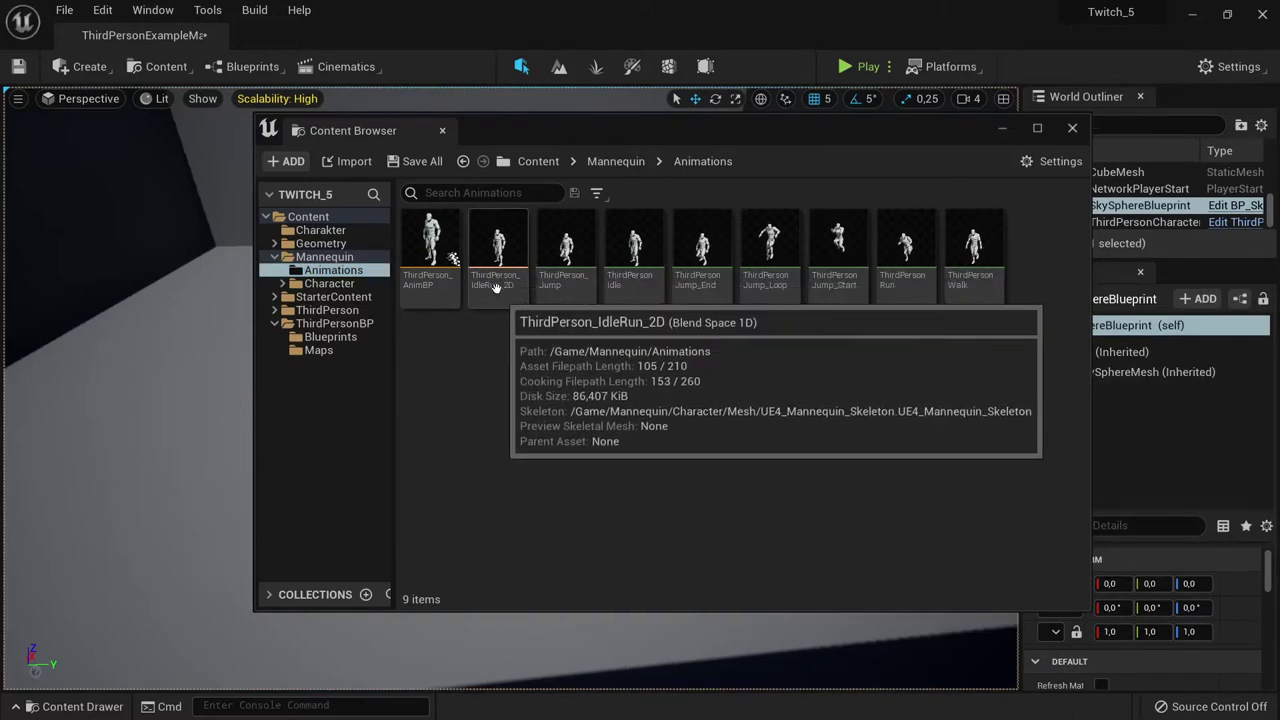
{"action": "left_click", "coordinate": [499, 268]}
{"action": "double_click", "coordinate": [499, 268]}
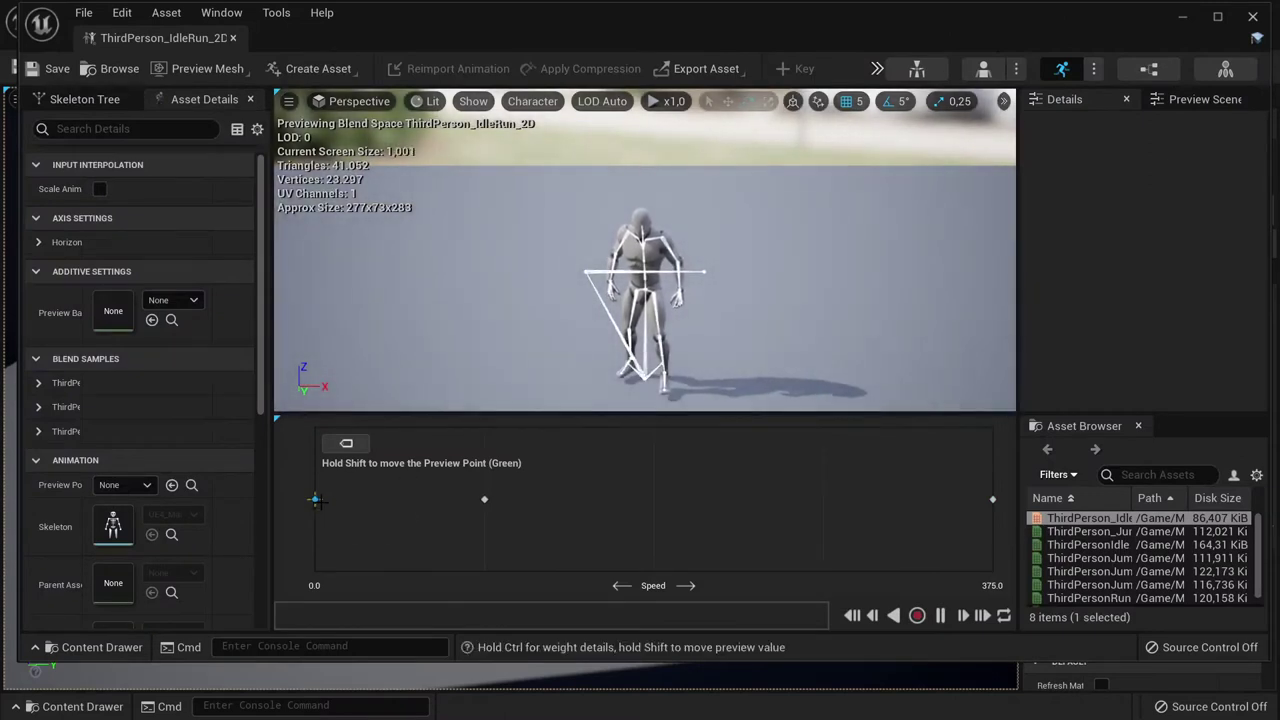
{"action": "key", "text": "shift"}
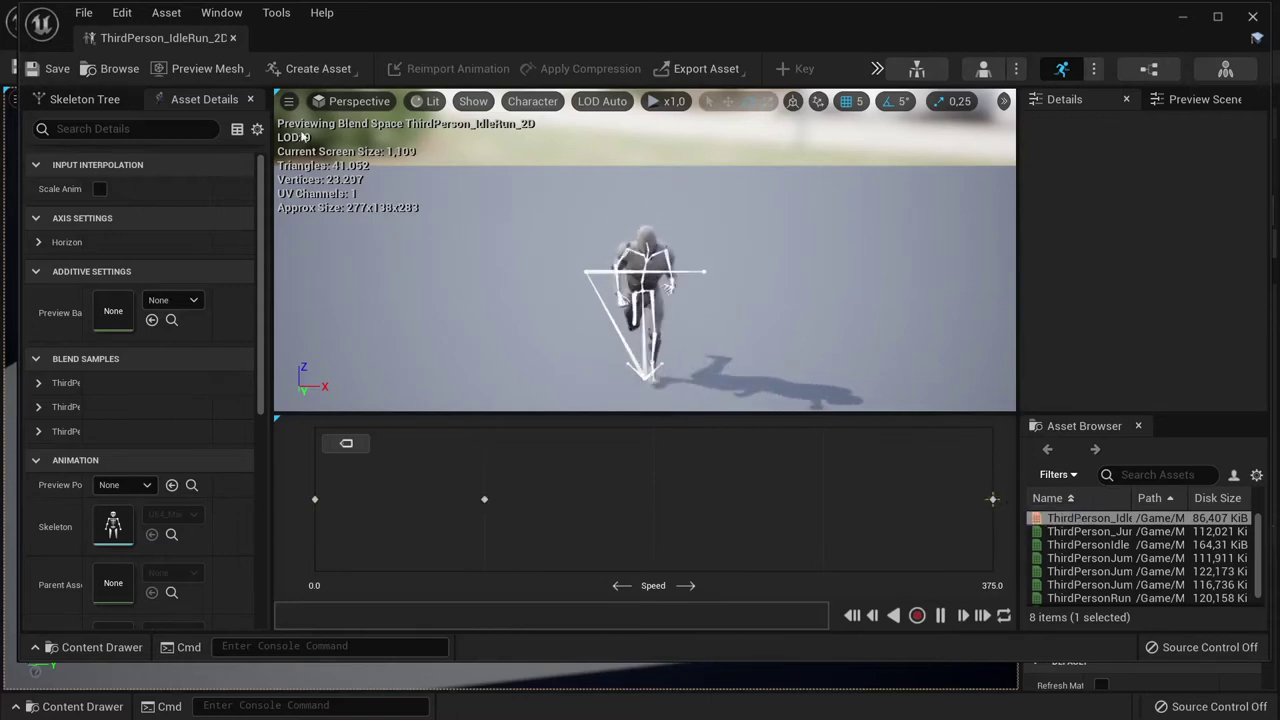
{"action": "left_click", "coordinate": [1254, 15]}
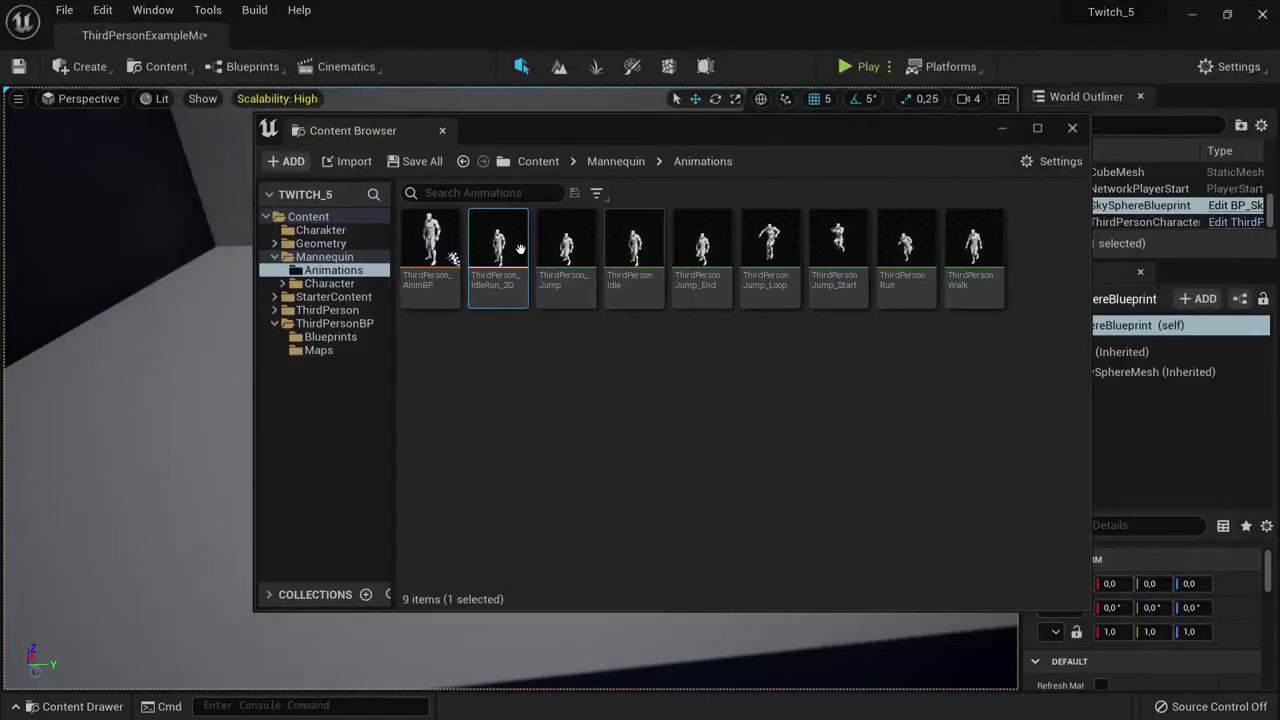
Open ThirdPerson_AnimBP and pan around its Event Graph nodes
{"action": "double_click", "coordinate": [433, 275]}
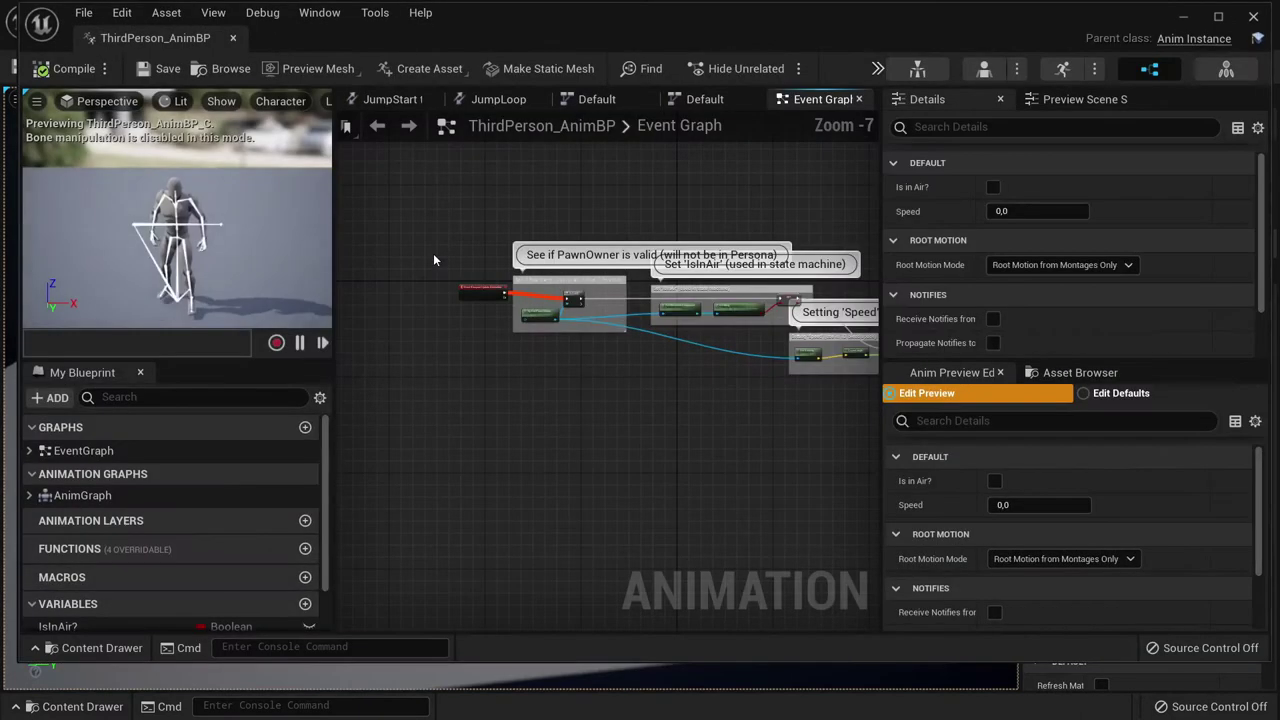
{"action": "right_click_drag", "start_coordinate": [607, 465], "coordinate": [543, 471]}
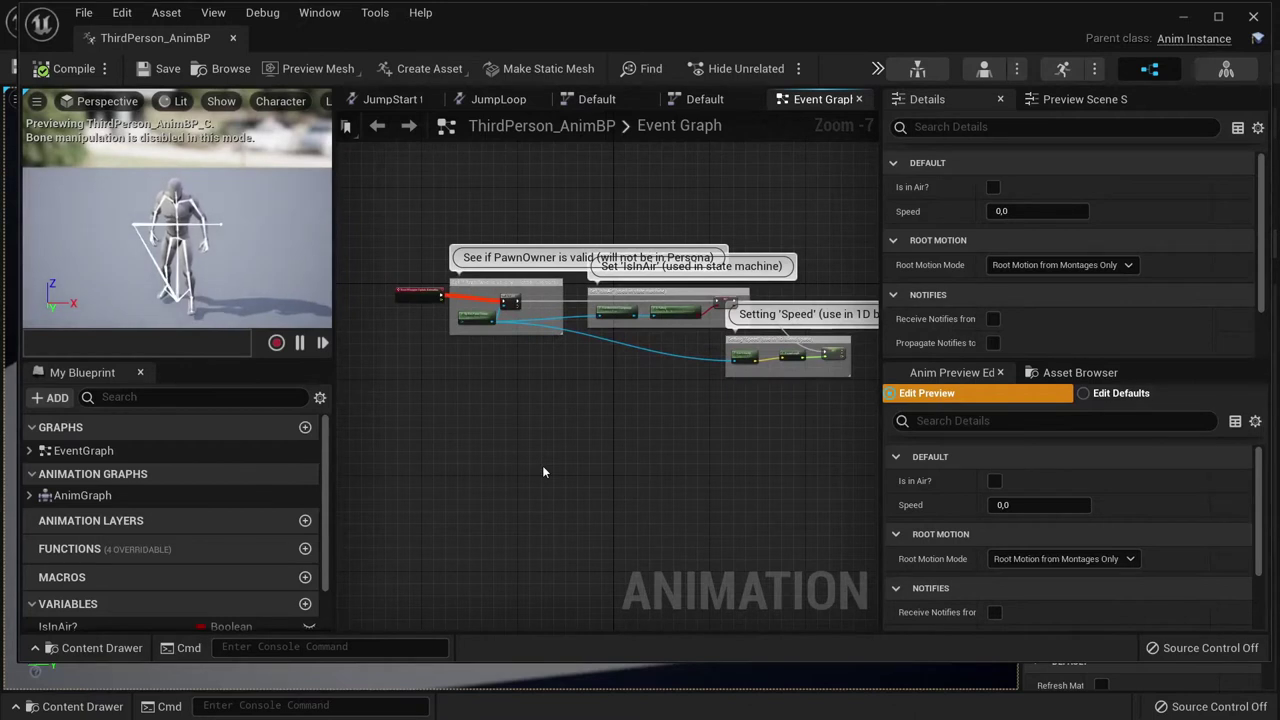
{"action": "right_click_drag", "start_coordinate": [547, 420], "coordinate": [620, 427]}
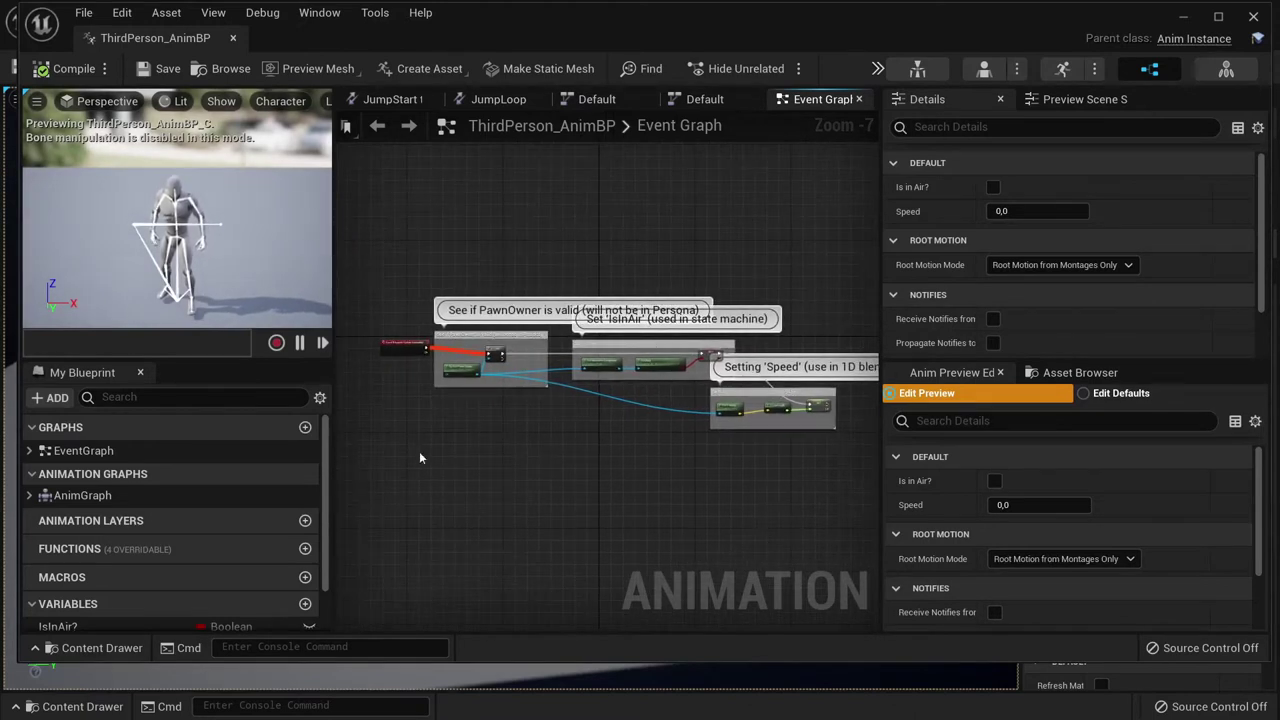
{"action": "scroll", "coordinate": [665, 336], "scroll_direction": "up", "scroll_amount": 2}
{"action": "mouse_move", "coordinate": [665, 336]}
{"action": "right_mouse_down"}
{"action": "mouse_move", "coordinate": [697, 258]}
{"action": "mouse_move", "coordinate": [729, 268]}
{"action": "right_mouse_up"}
{"action": "scroll", "coordinate": [697, 258], "scroll_direction": "down", "scroll_amount": 1}
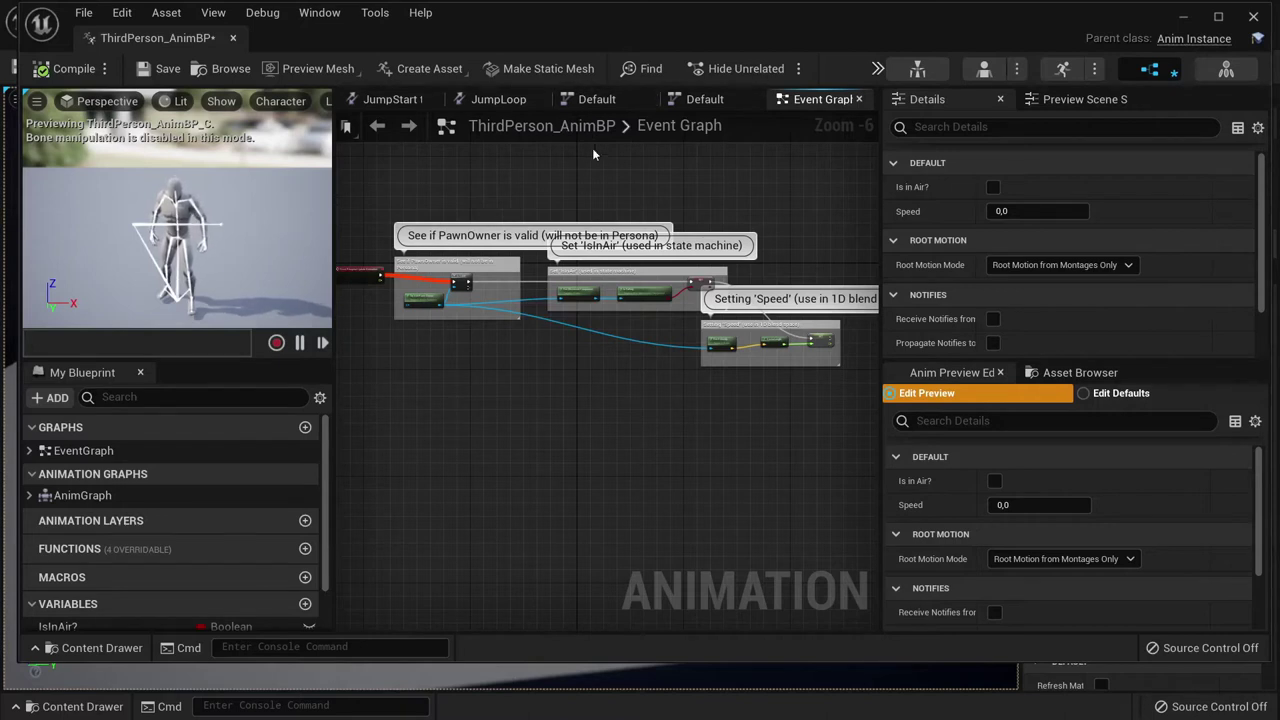
Inspect the AnimGraph's Default state machine with Idle/Run, JumpStart, JumpLoop and JumpEnd
{"action": "double_click", "coordinate": [82, 495]}
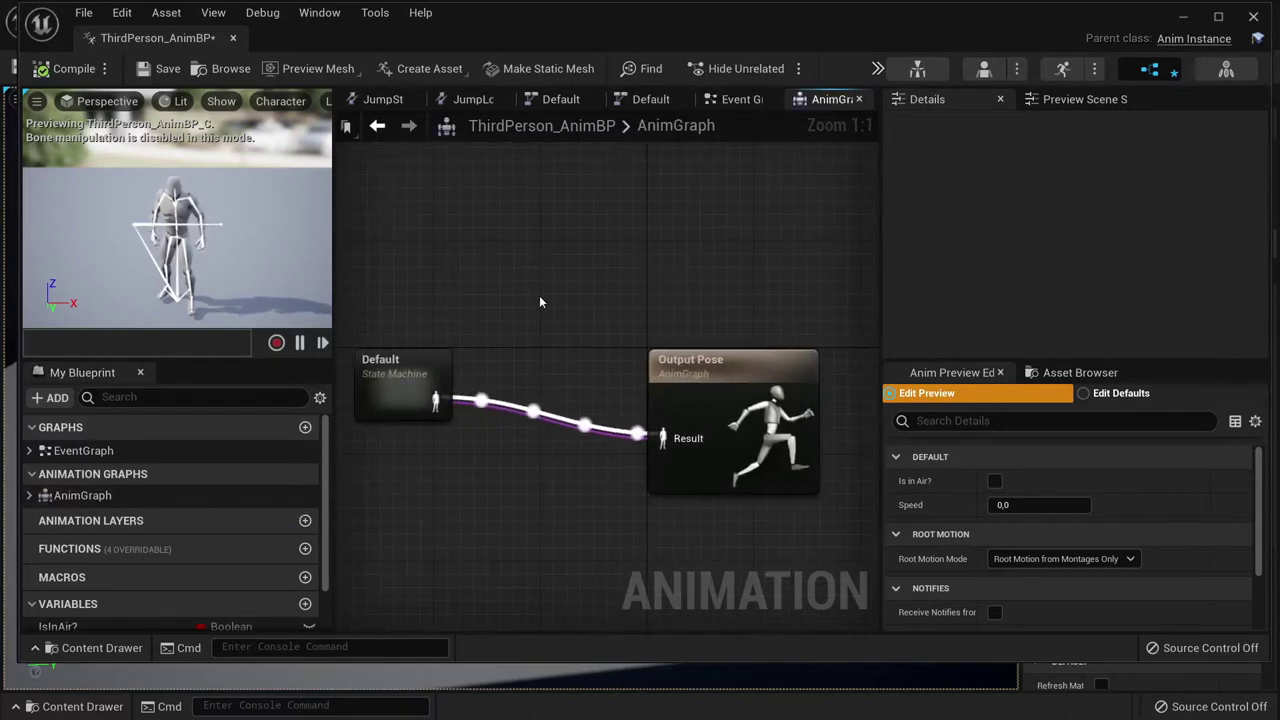
{"action": "double_click", "coordinate": [440, 365]}
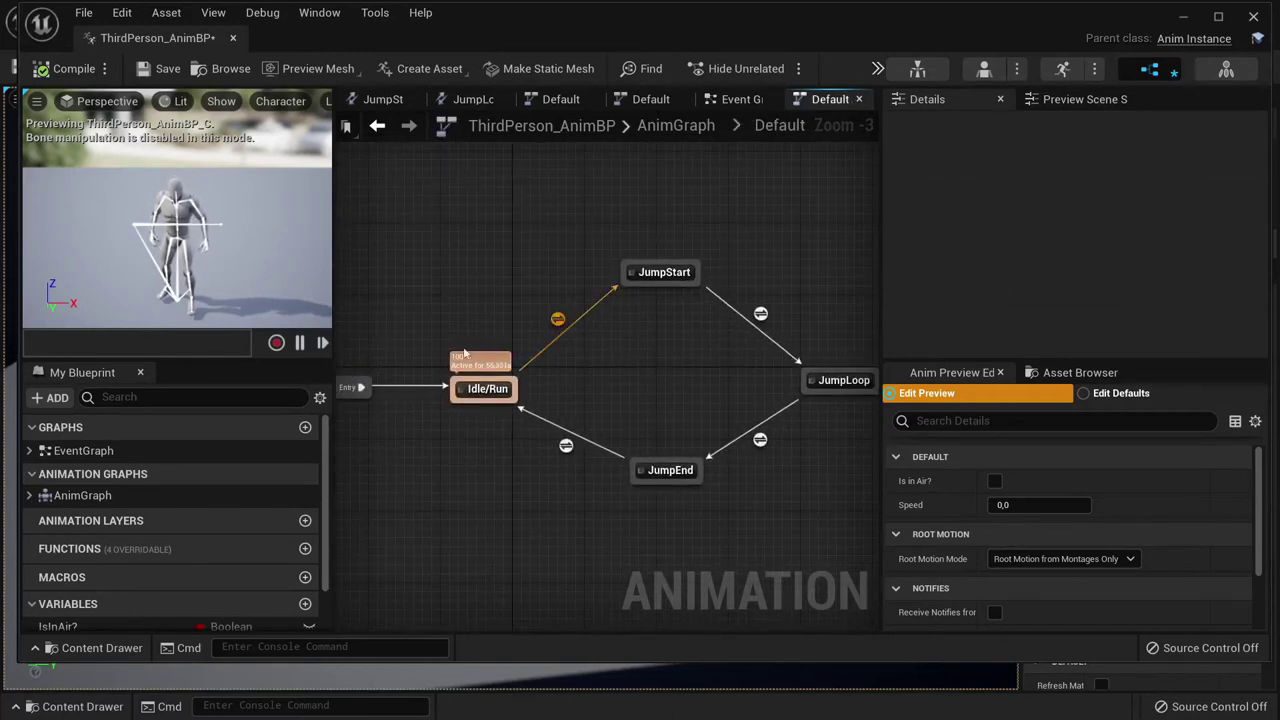
{"action": "mouse_move", "coordinate": [499, 384]}
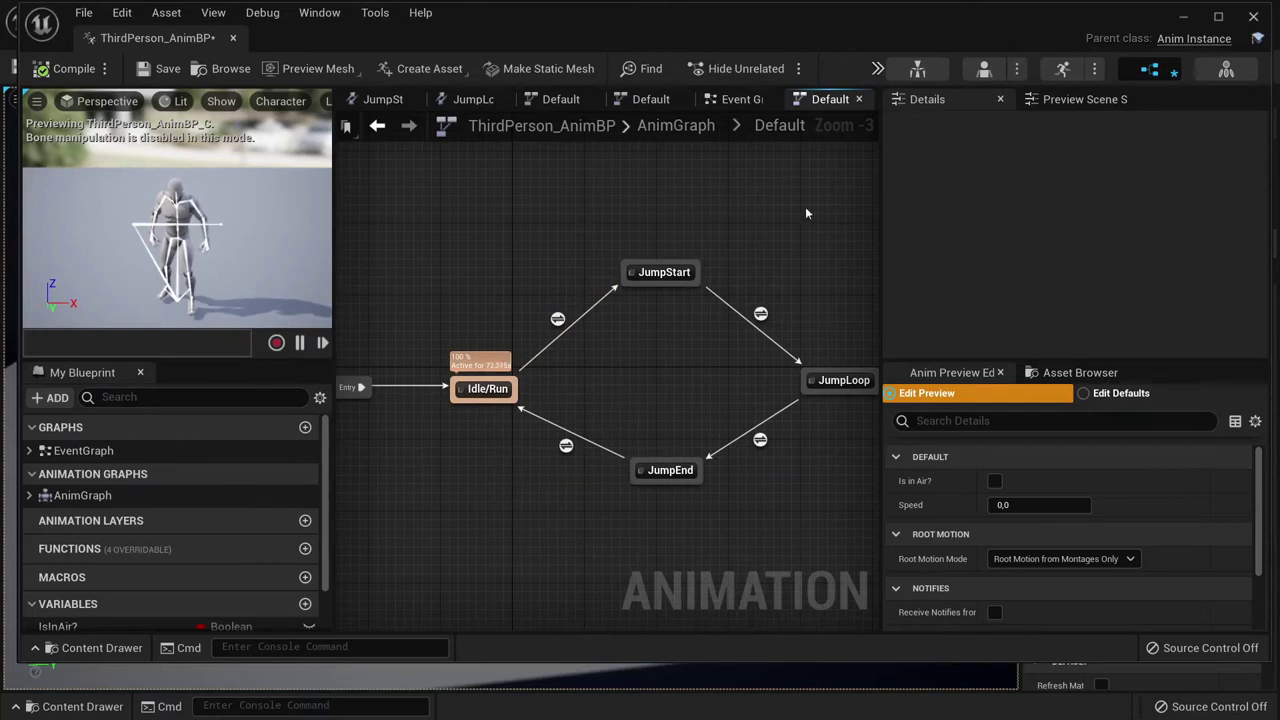
{"action": "right_click_drag", "start_coordinate": [656, 291], "coordinate": [683, 370]}
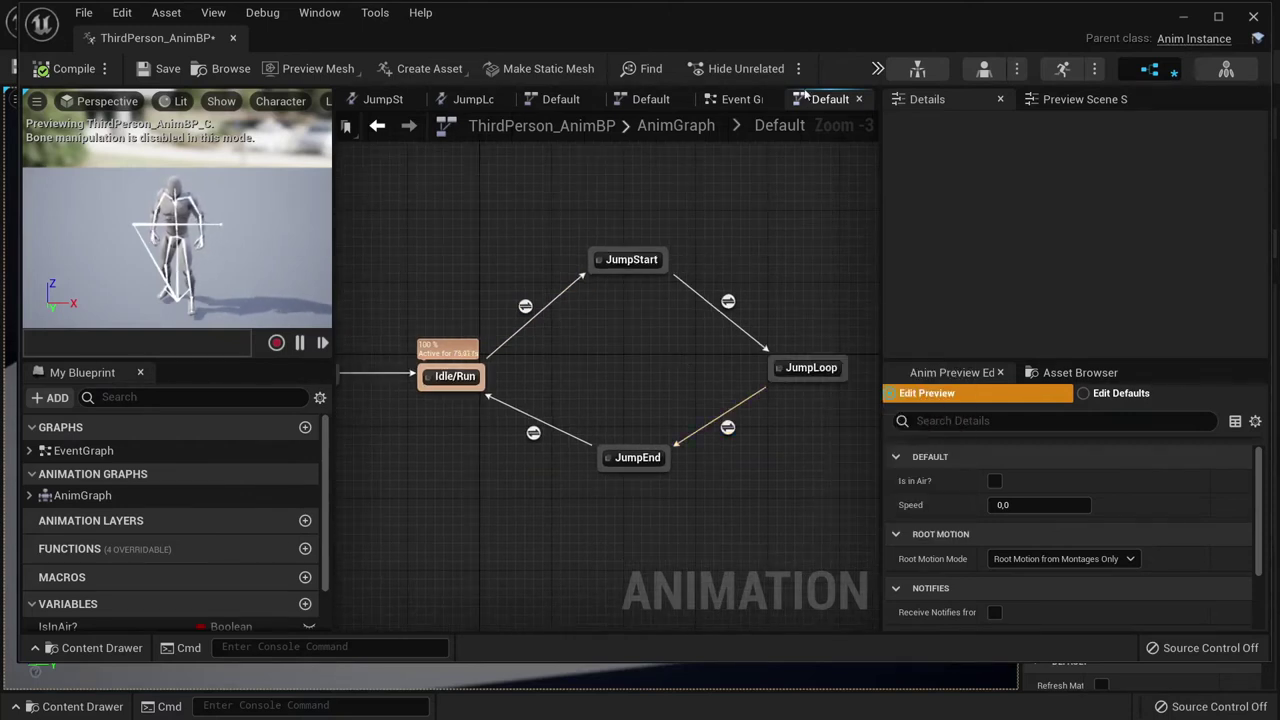
{"action": "right_click_drag", "start_coordinate": [665, 150], "coordinate": [718, 164]}
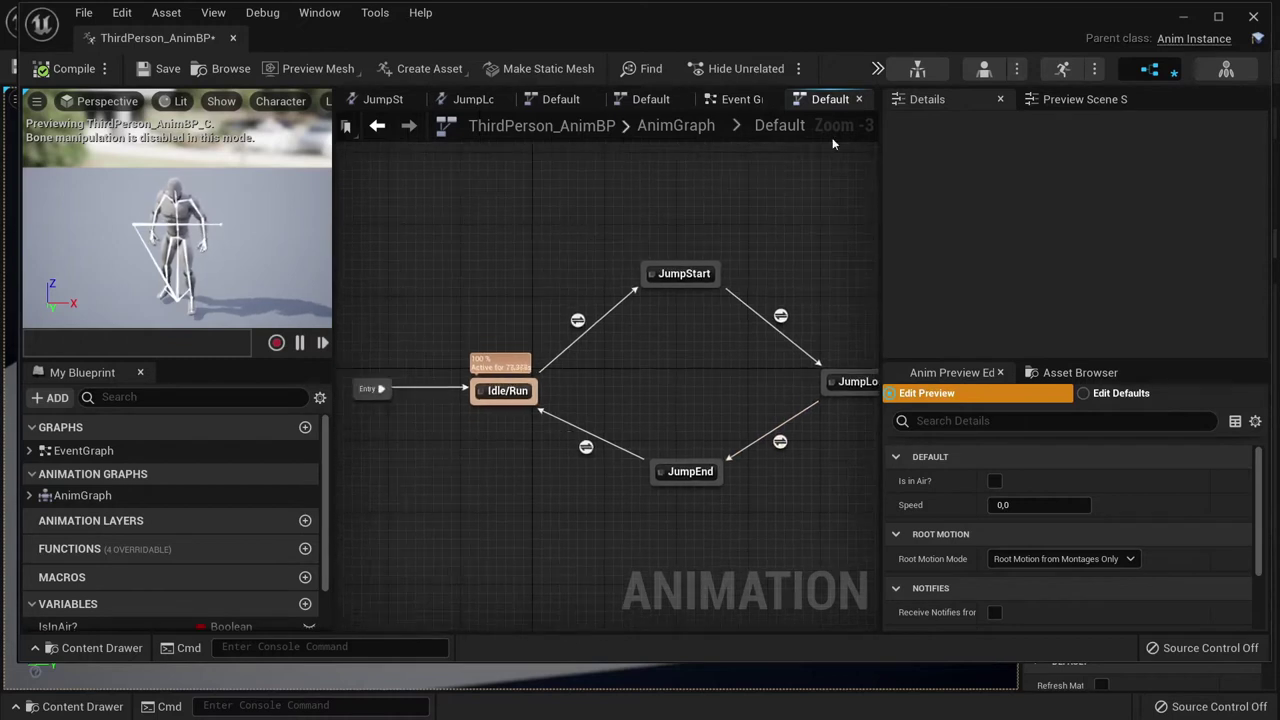
Save ThirdPerson_AnimBP and close its editor
{"action": "left_click", "coordinate": [160, 68]}
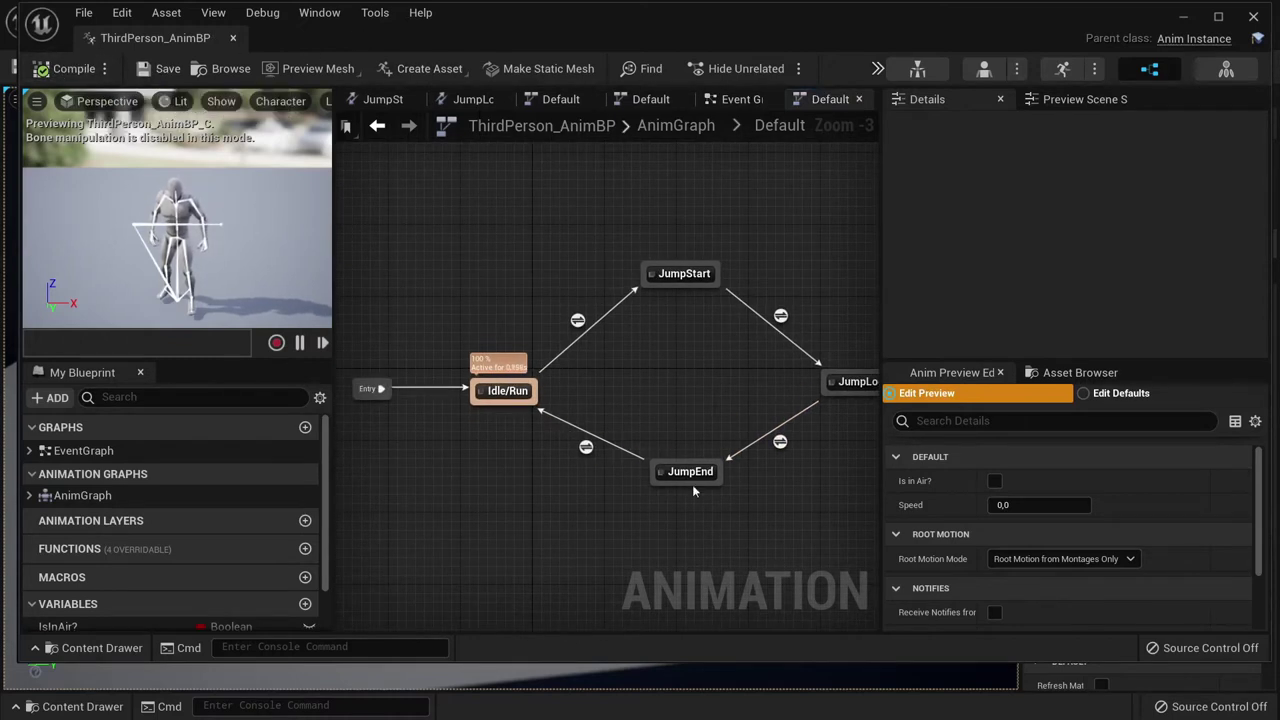
{"action": "left_click", "coordinate": [741, 99]}
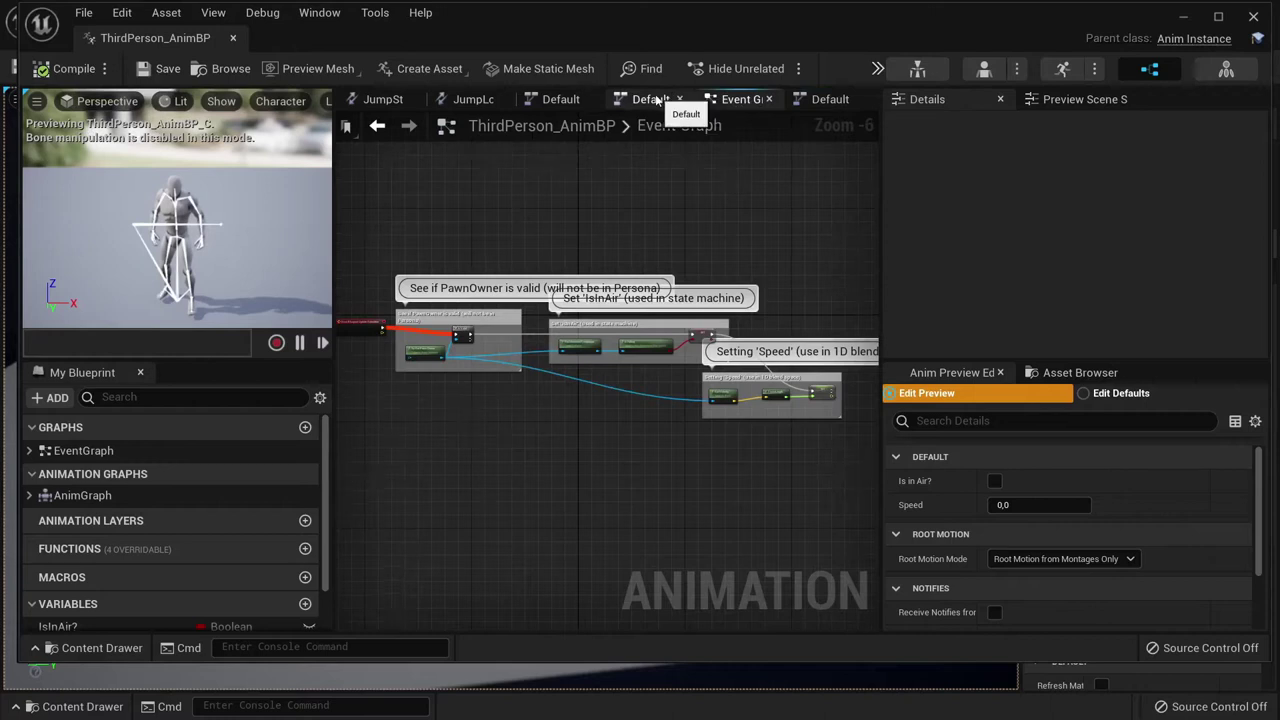
{"action": "left_click", "coordinate": [651, 99]}
{"action": "left_click", "coordinate": [1253, 17]}
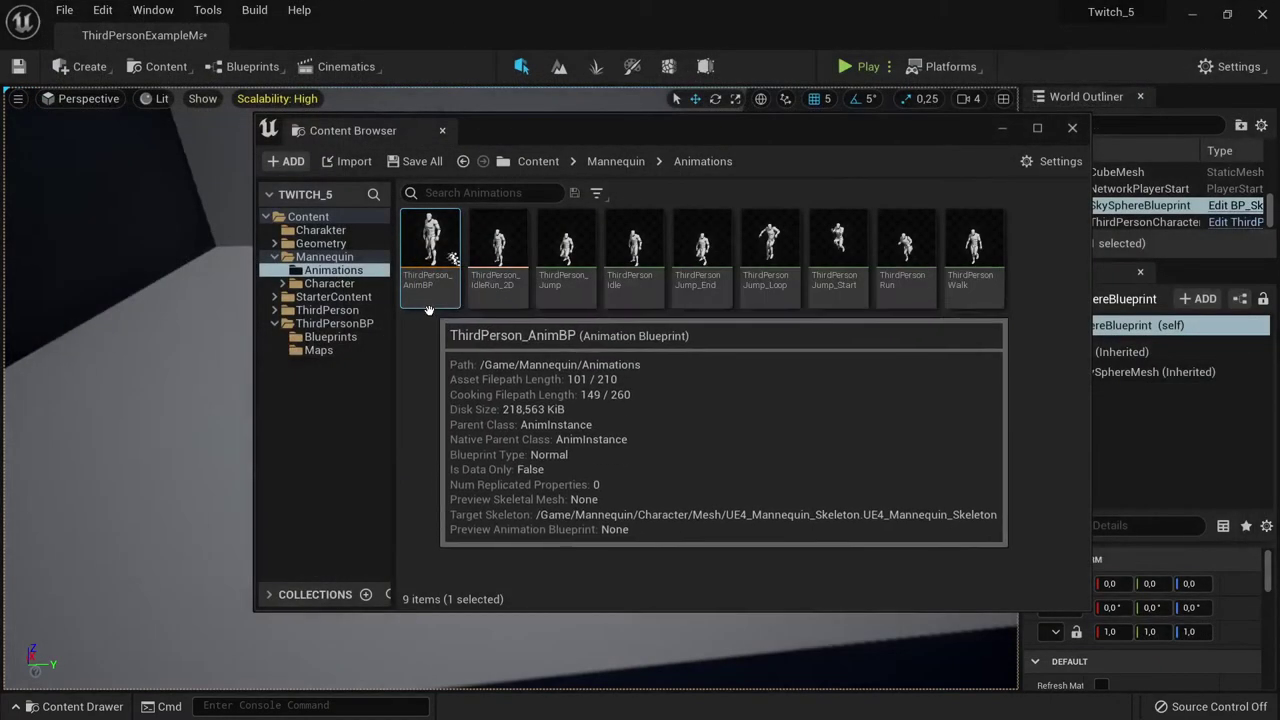
Duplicate and retarget ThirdPerson_AnimBP to the Jonas skeleton, prefix 'Johnas', into /Game/Charakter
{"action": "right_click", "coordinate": [425, 268]}
{"action": "mouse_move", "coordinate": [530, 336]}
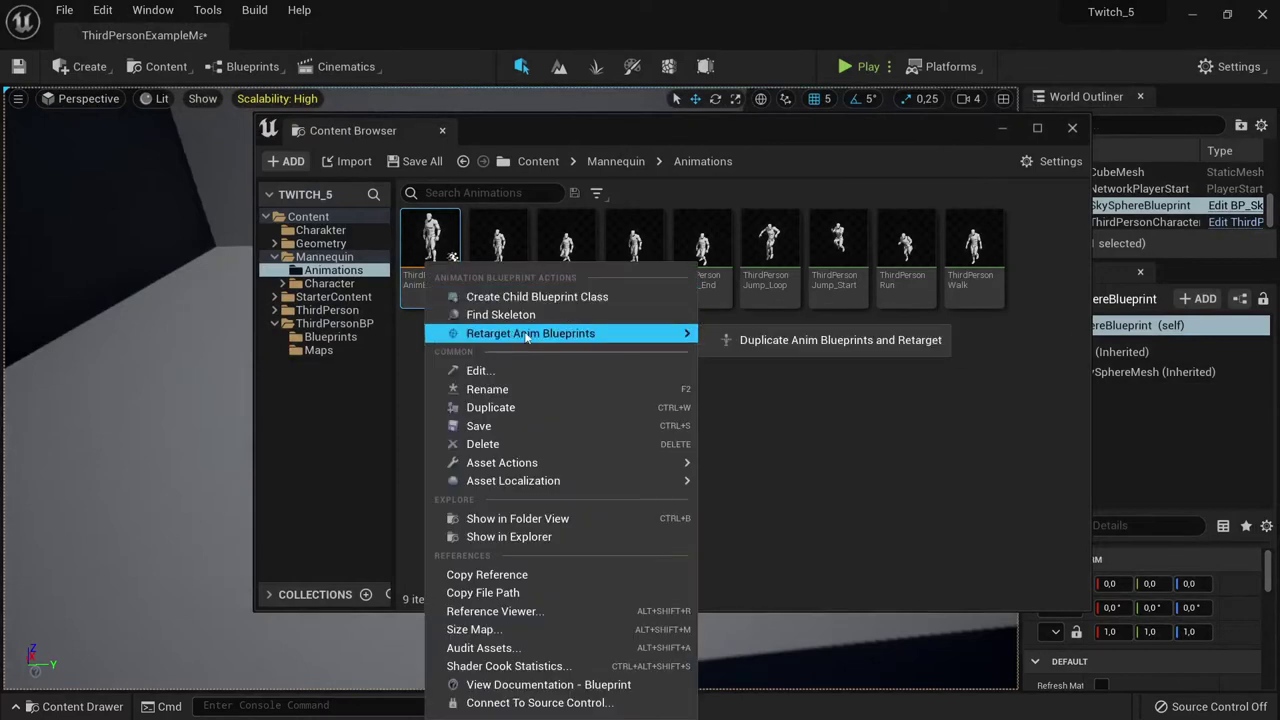
{"action": "left_click", "coordinate": [818, 345]}
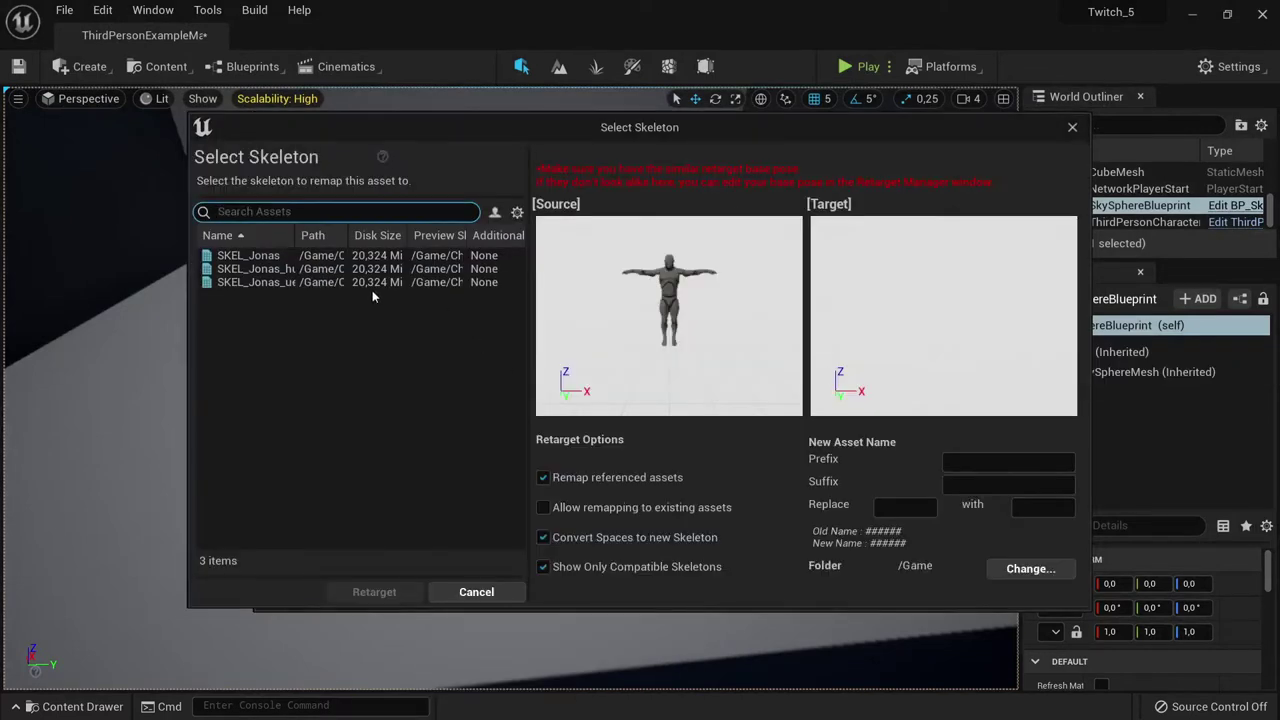
{"action": "left_click", "coordinate": [372, 284]}
{"action": "left_click", "coordinate": [994, 469]}
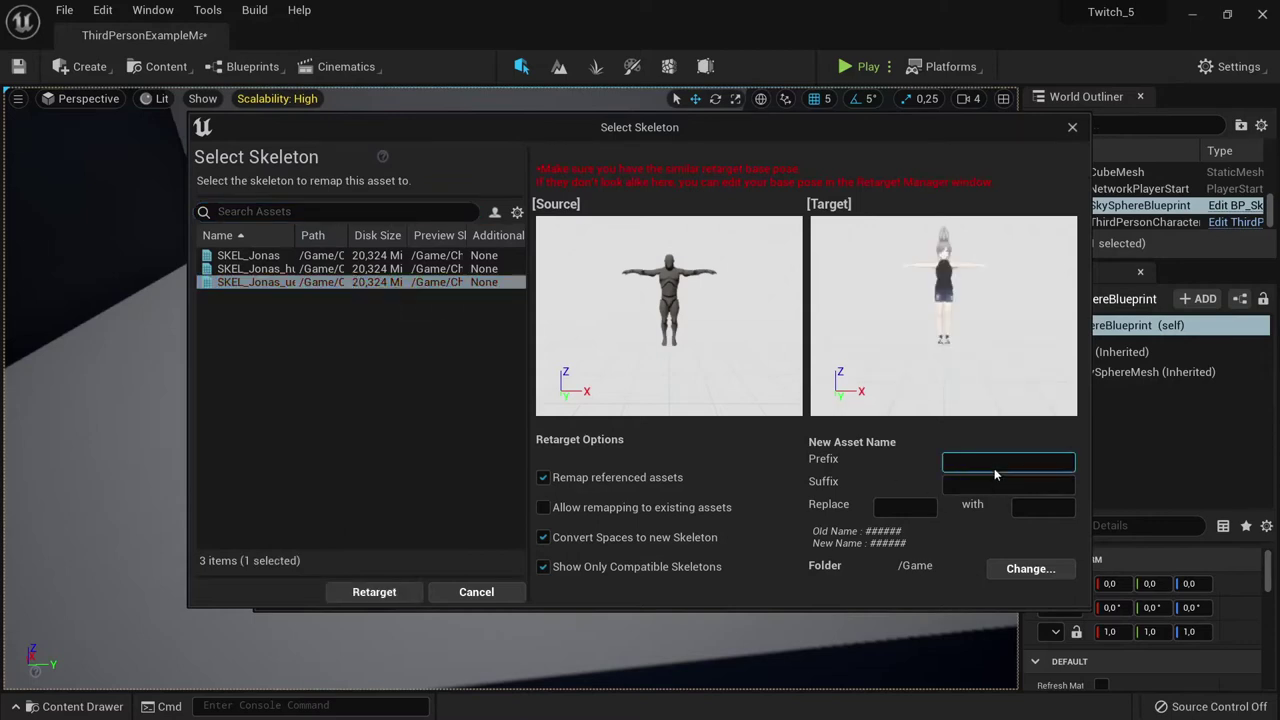
{"action": "type", "text": "Johnas"}
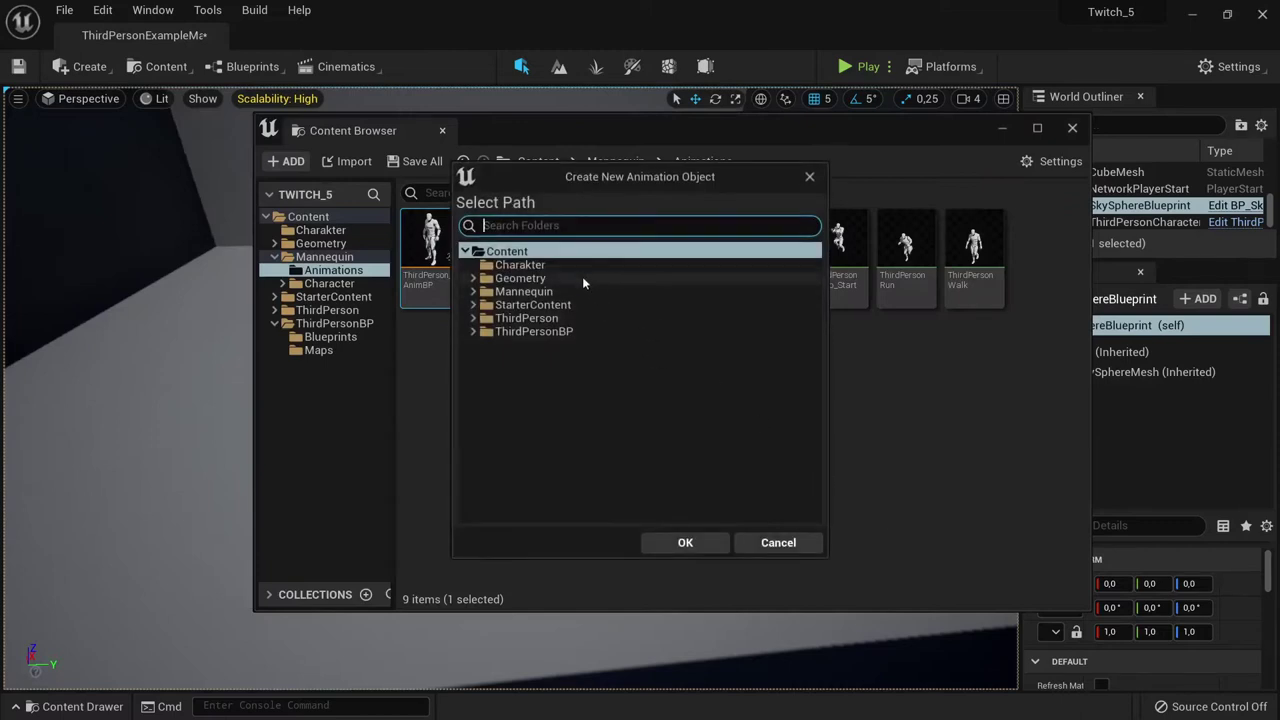
{"action": "left_click", "coordinate": [520, 265]}
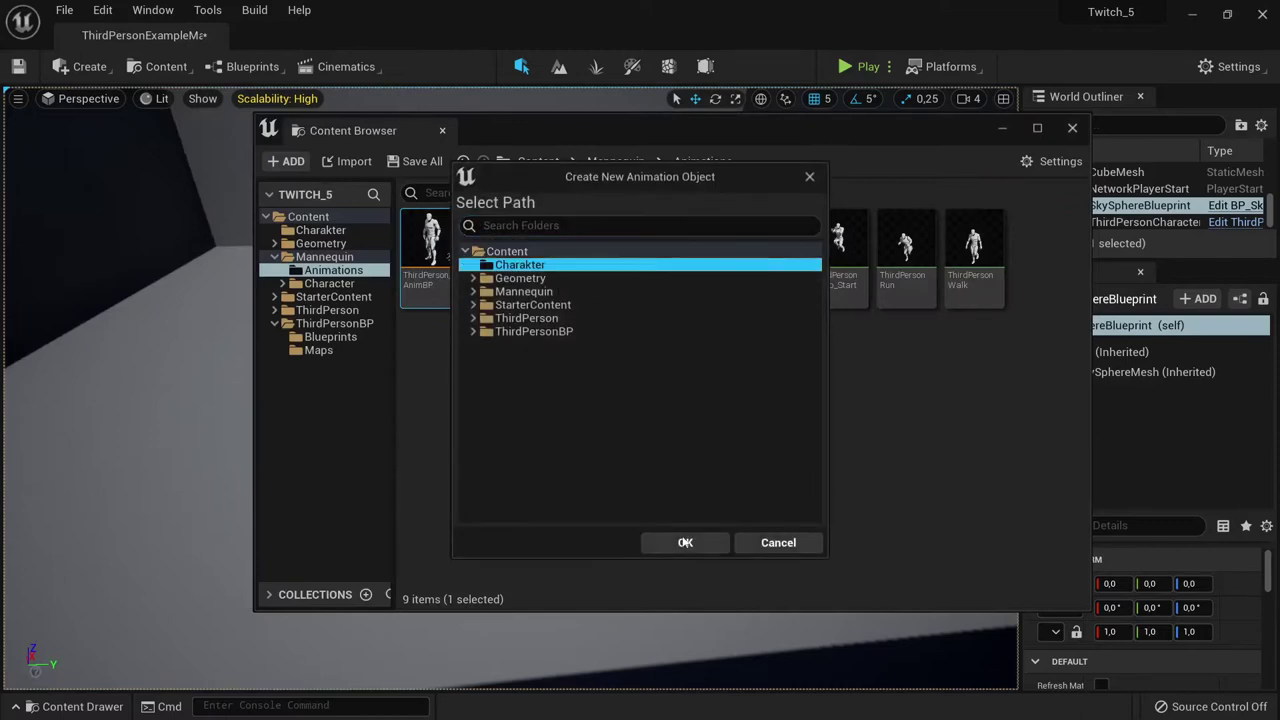
{"action": "left_click", "coordinate": [685, 542]}
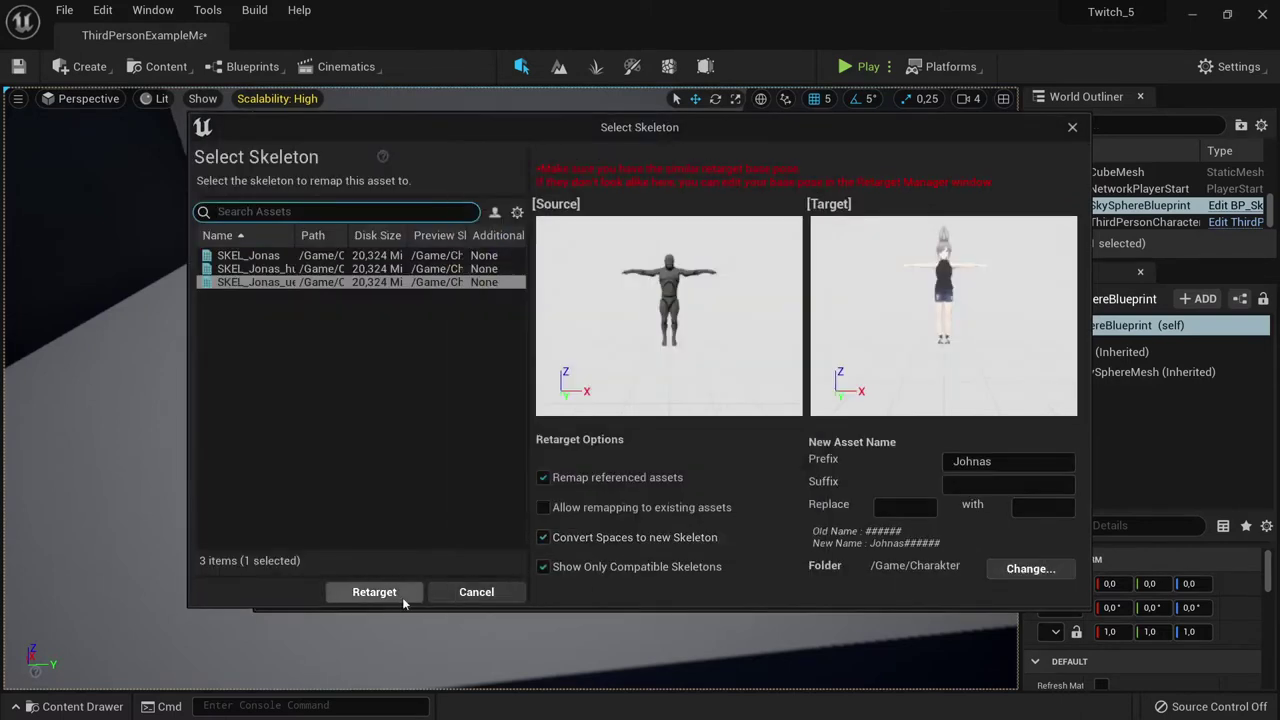
{"action": "left_click", "coordinate": [404, 594]}
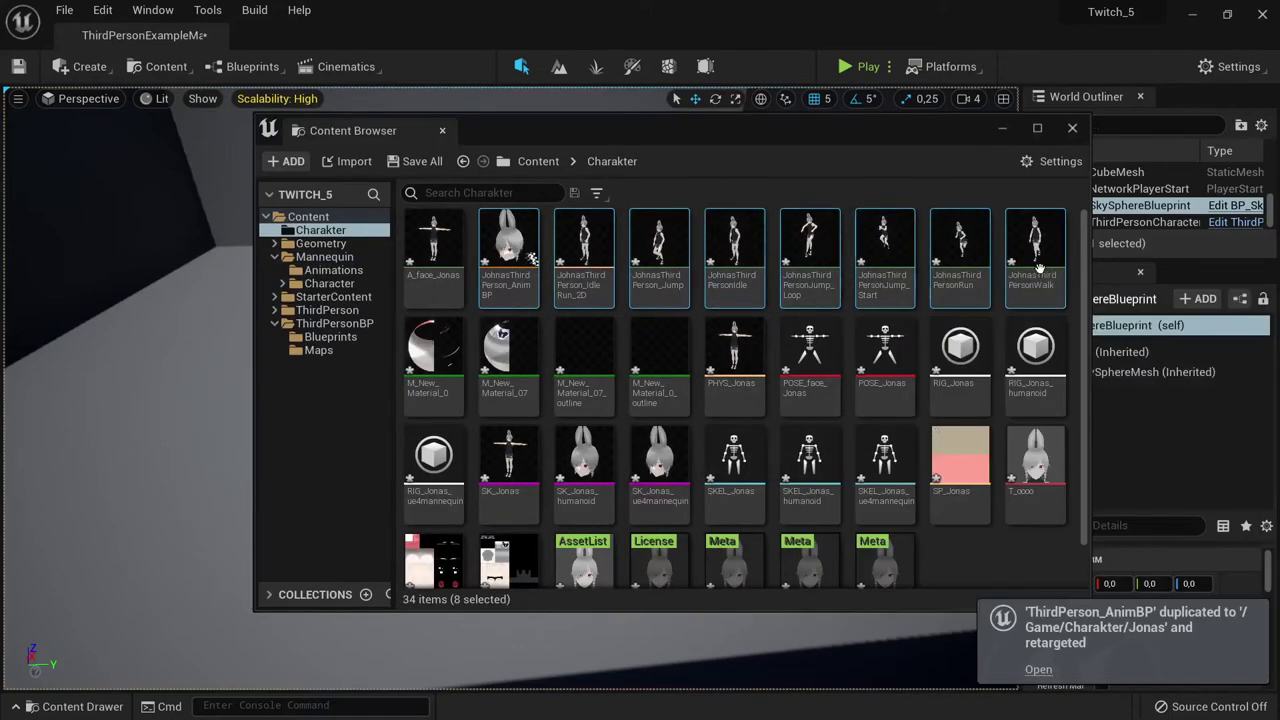
Preview the Johnas IdleRun_2D blend space, close it, and open JohnasThirdPerson_AnimBP
{"action": "left_click", "coordinate": [584, 248]}
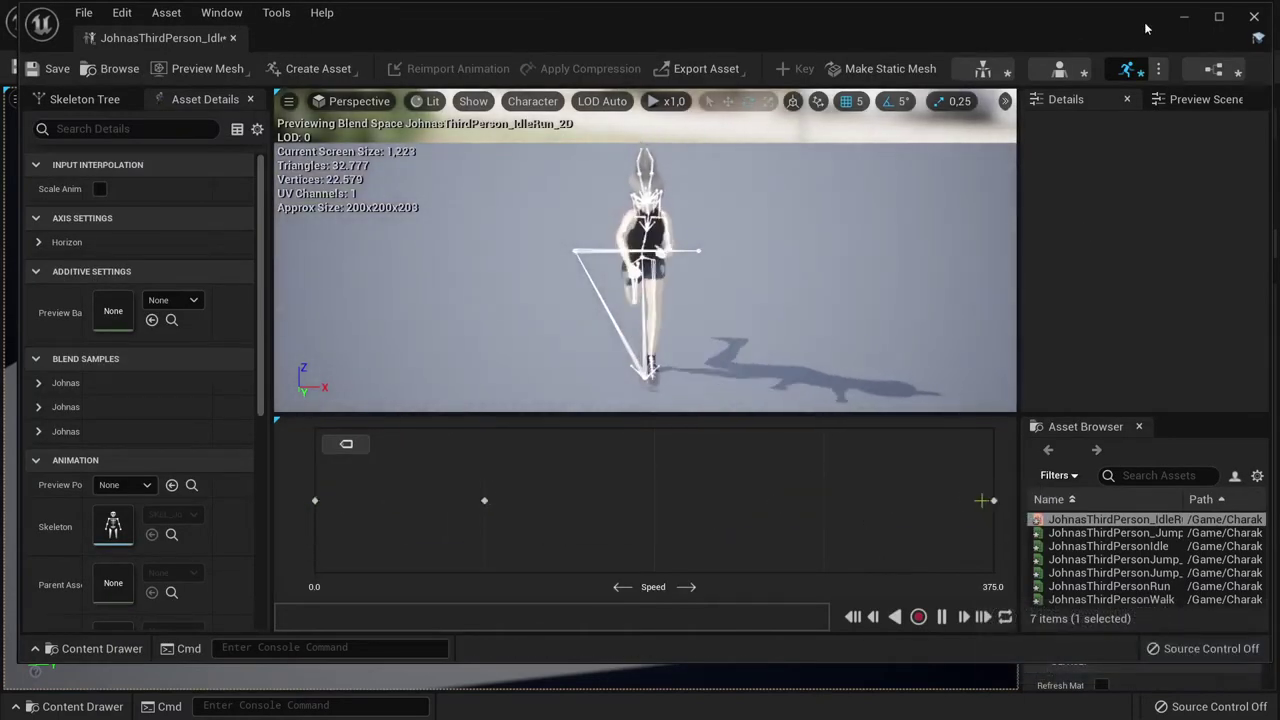
{"action": "left_click", "coordinate": [1250, 18]}
{"action": "double_click", "coordinate": [528, 240]}
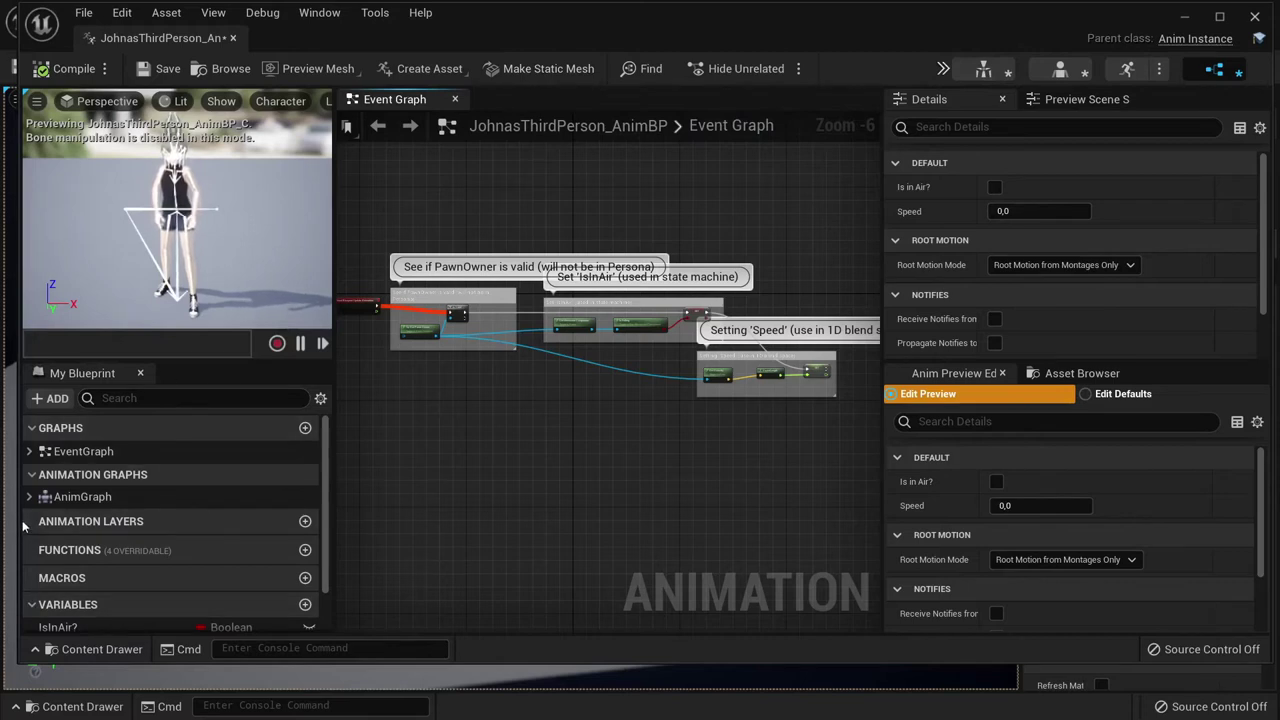
Open the Johnas AnimGraph's Default state machine and save JohnasThirdPerson_AnimBP
{"action": "double_click", "coordinate": [118, 496]}
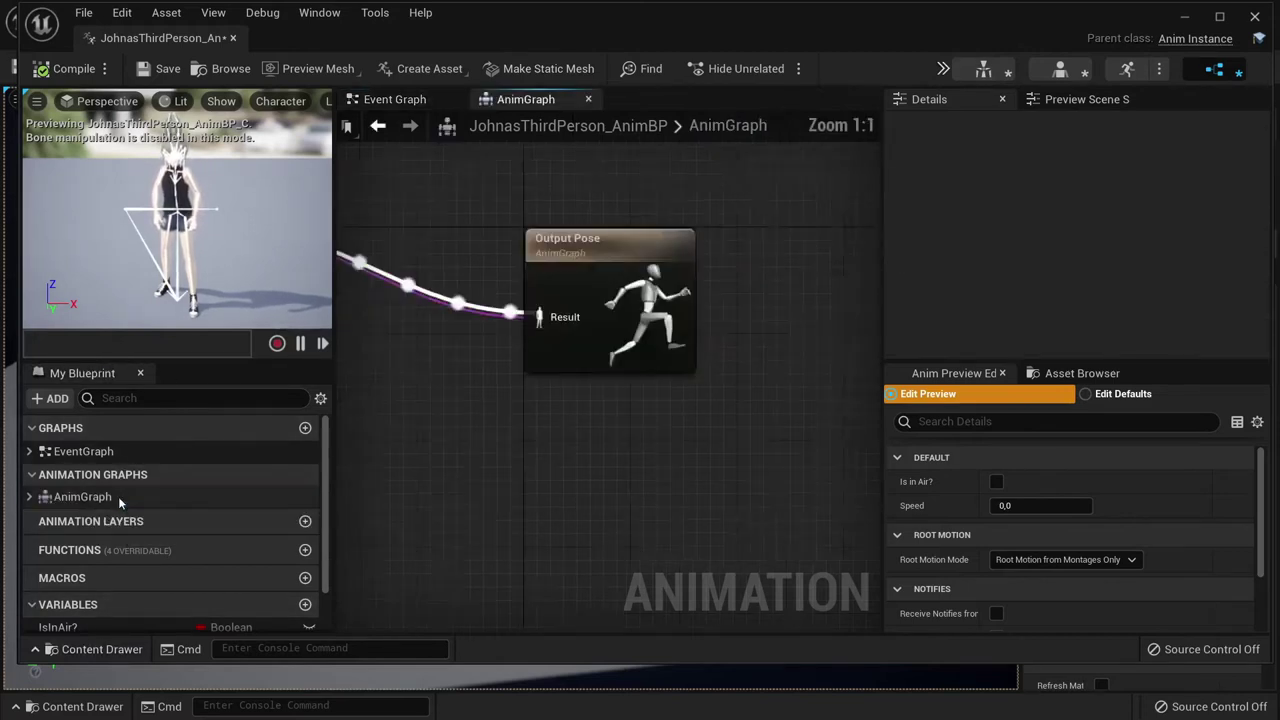
{"action": "right_click_drag", "start_coordinate": [534, 503], "coordinate": [428, 358]}
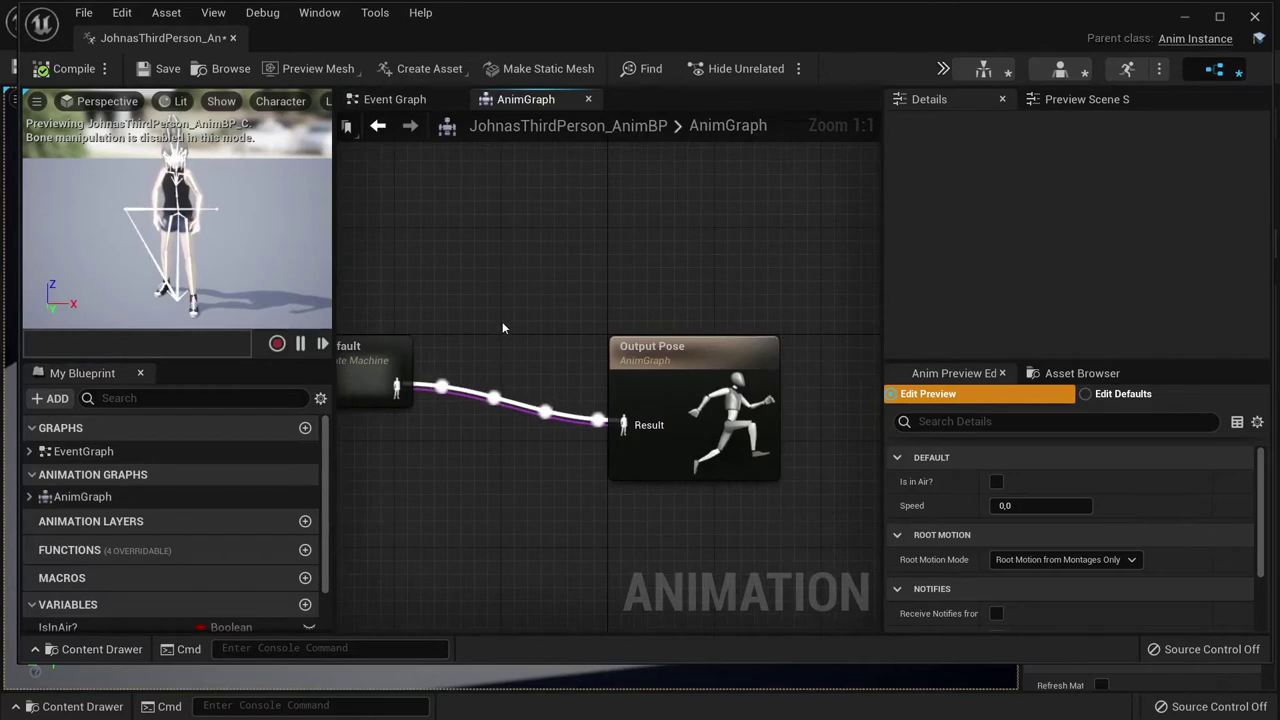
{"action": "double_click", "coordinate": [428, 358]}
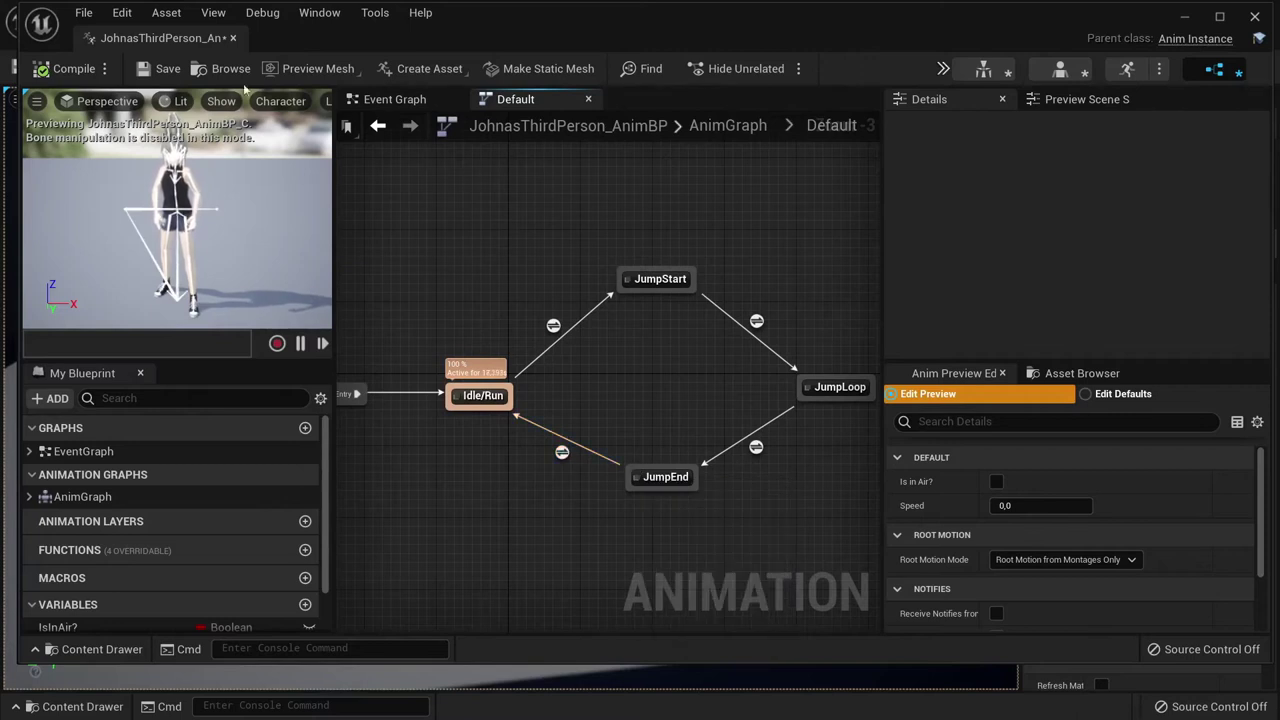
{"action": "left_click", "coordinate": [160, 68]}
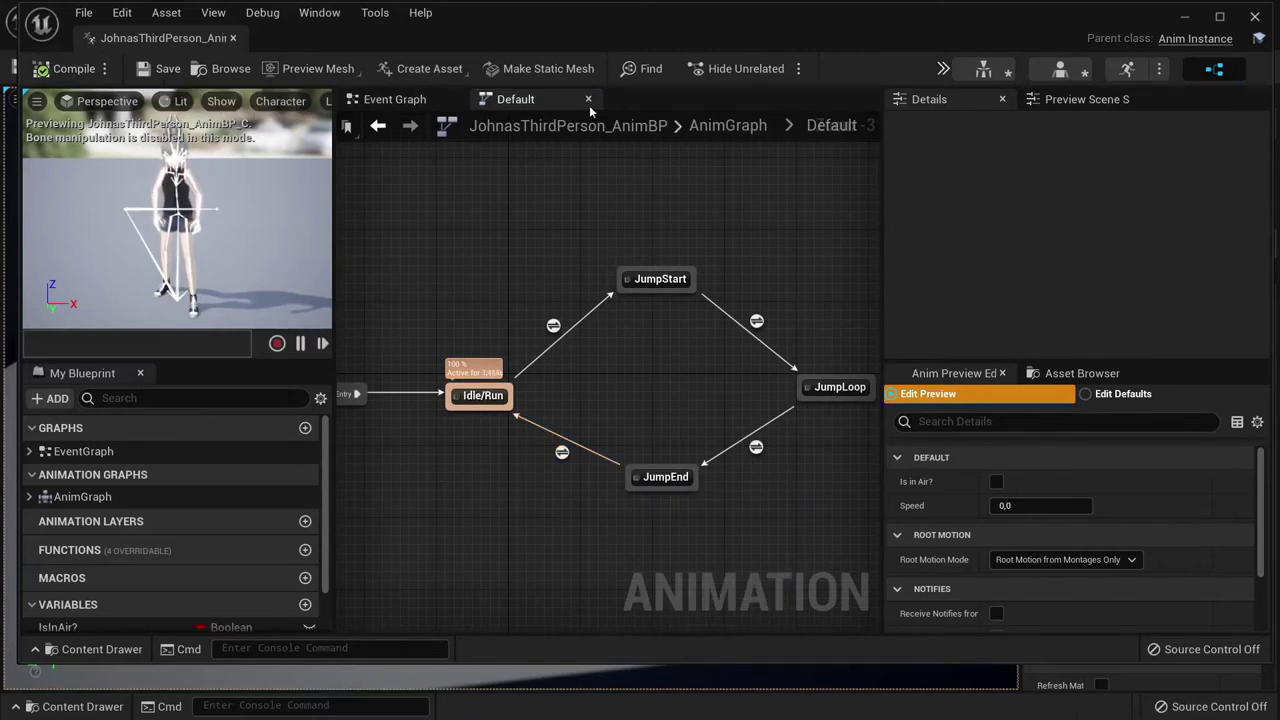
Save All the modified Johnas assets and ThirdPersonExampleMap, then dismiss the content browser
{"action": "left_click", "coordinate": [1187, 18]}
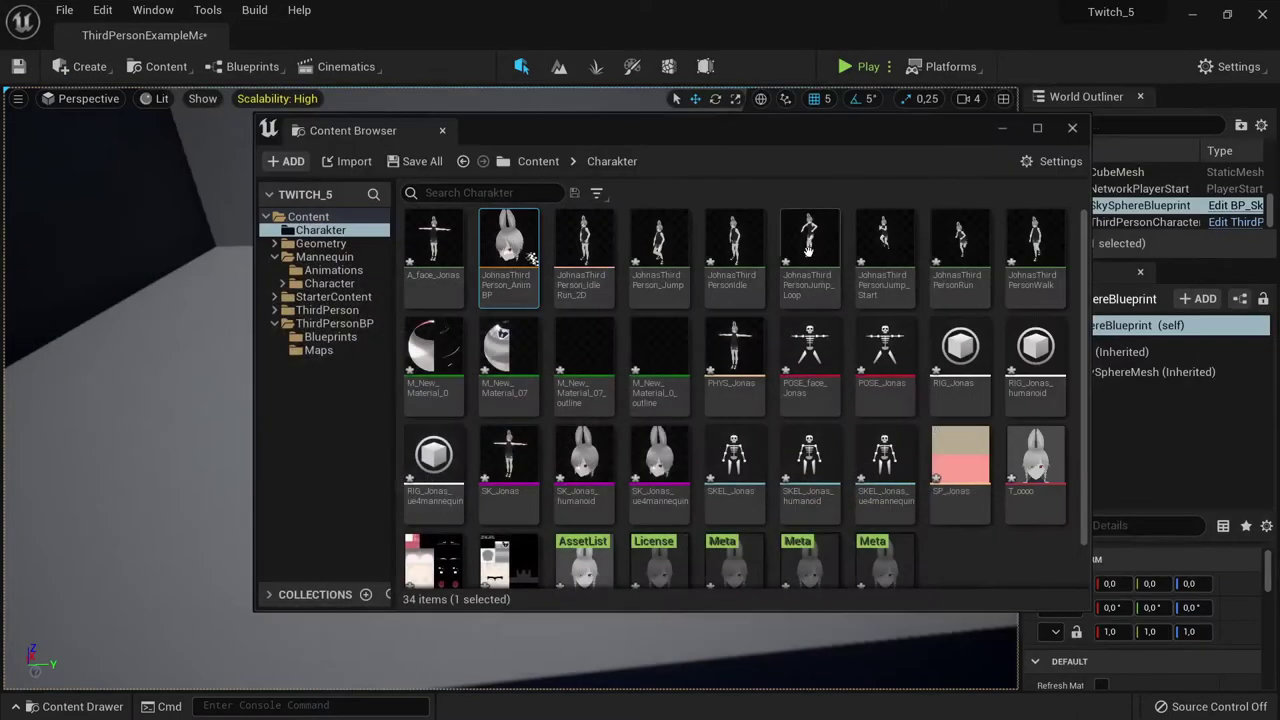
{"action": "left_click", "coordinate": [379, 165]}
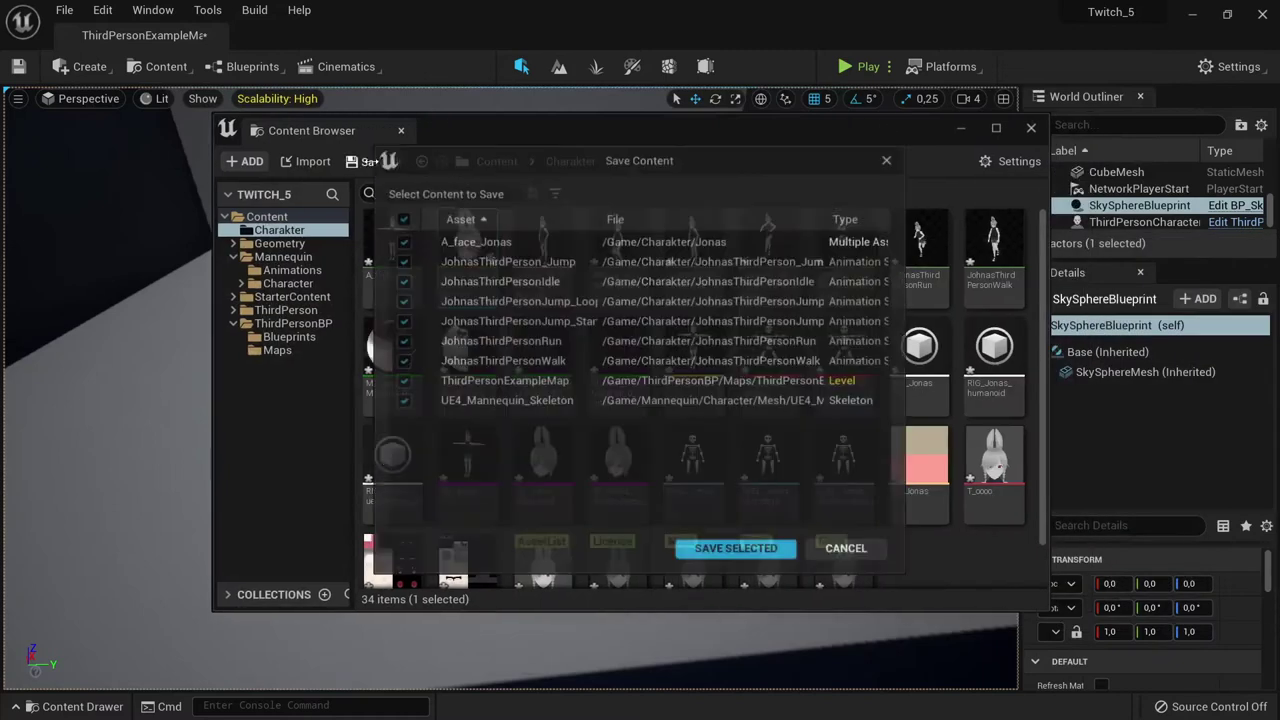
{"action": "left_click", "coordinate": [700, 549]}
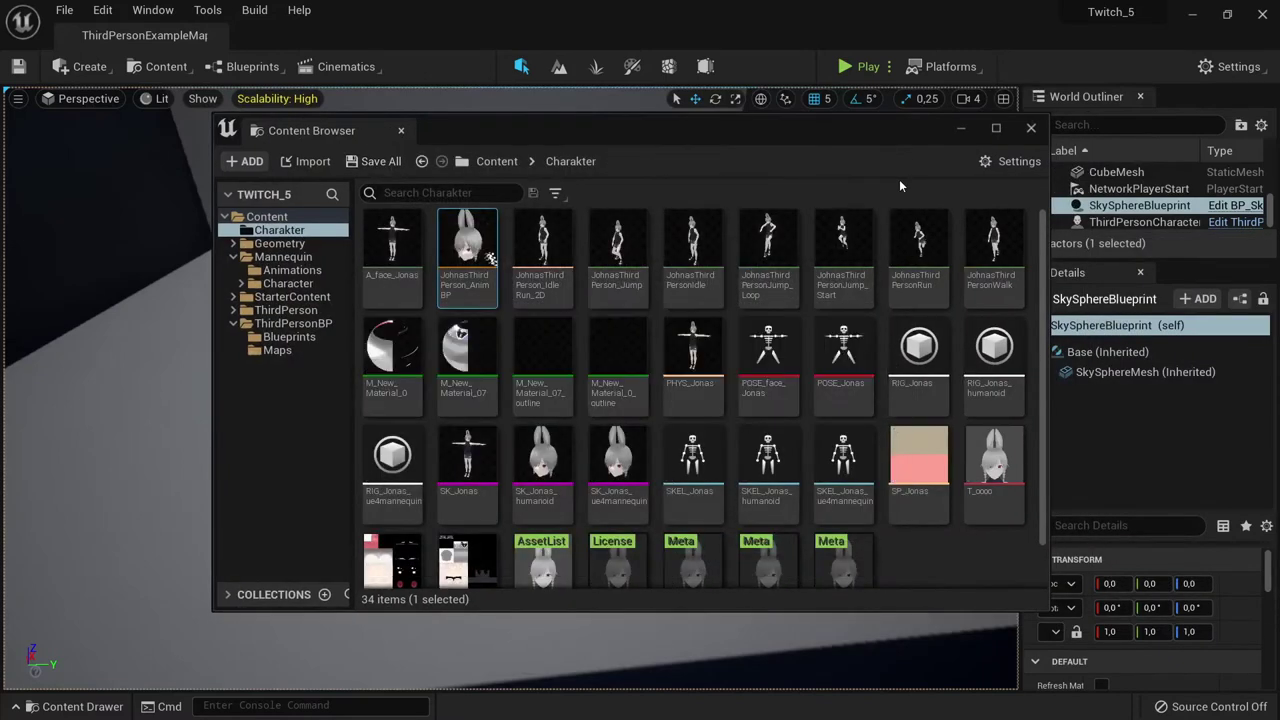
{"action": "left_click", "coordinate": [961, 130]}
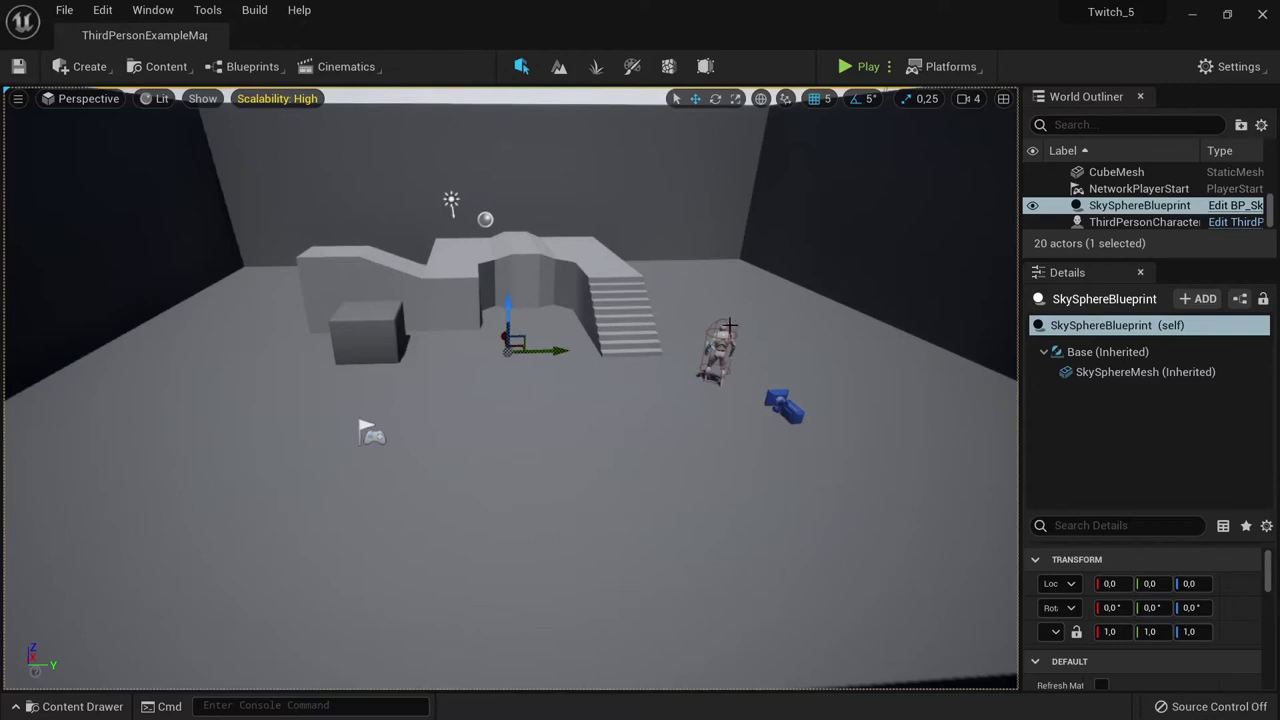
Select the level's character and find the ThirdPersonCharacter blueprint in ThirdPersonBP/Blueprints
{"action": "left_click", "coordinate": [710, 348]}
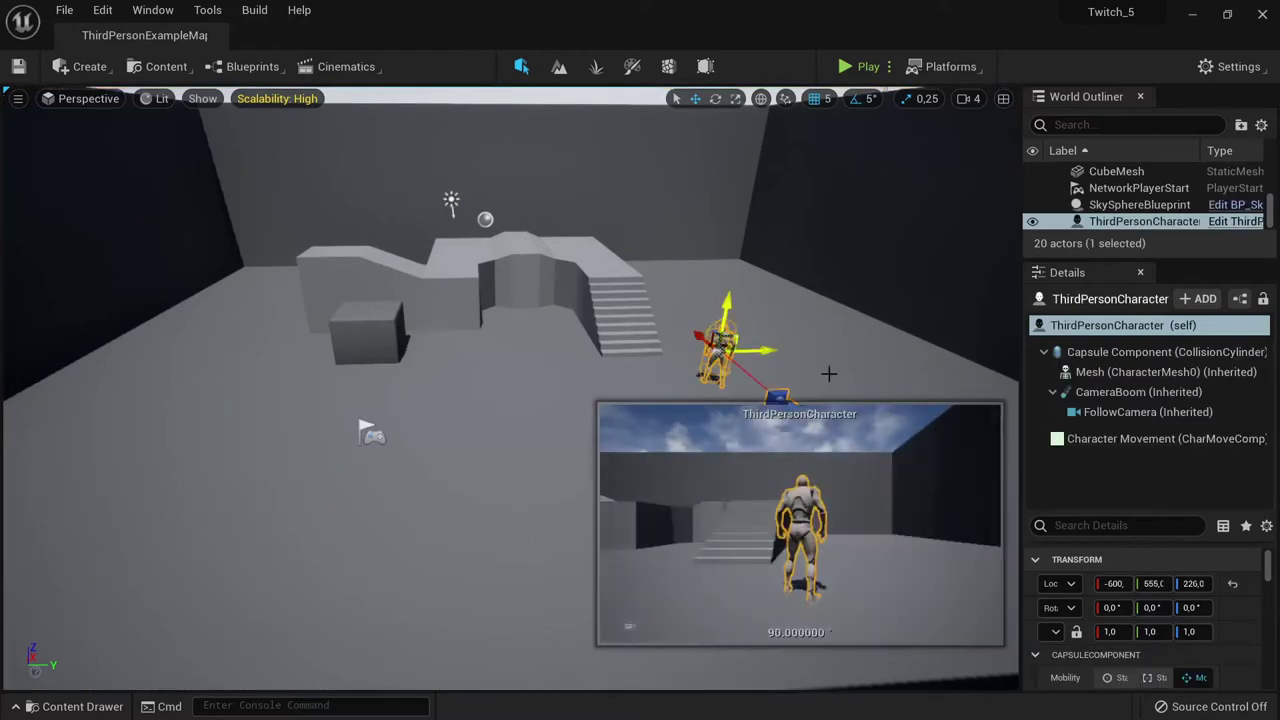
{"action": "right_click_drag", "start_coordinate": [685, 341], "coordinate": [675, 368]}
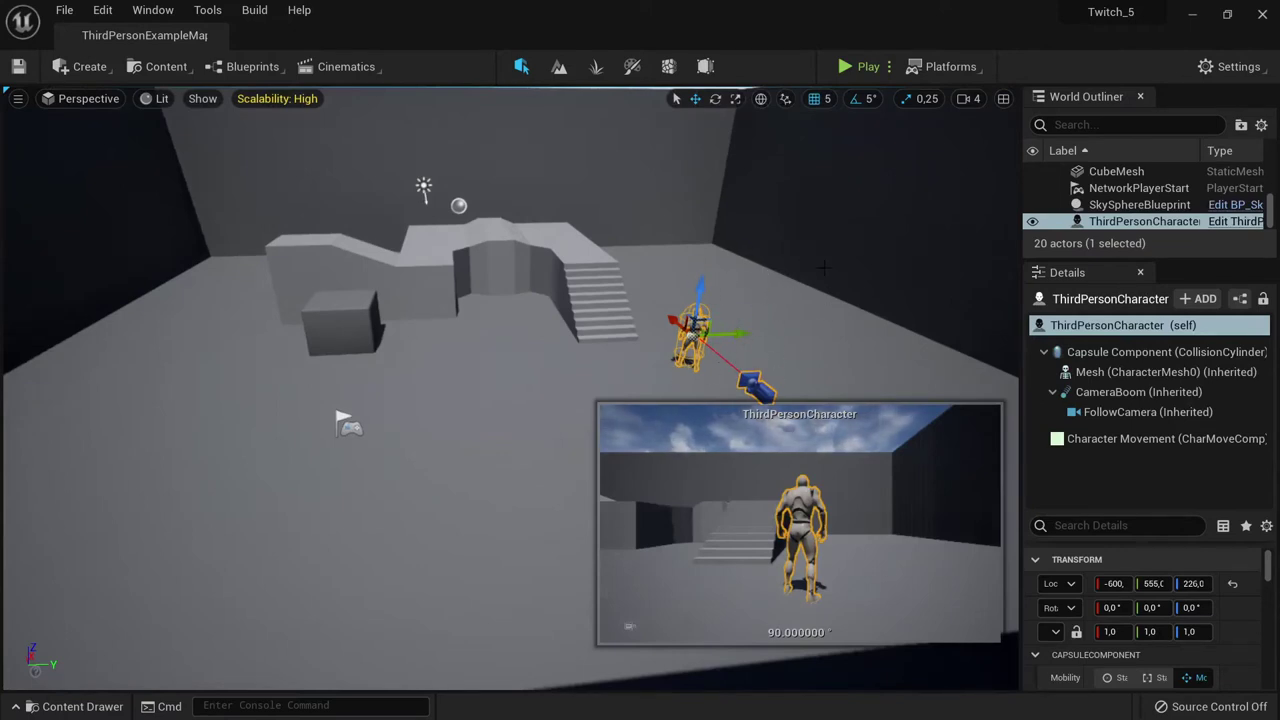
{"action": "left_click", "coordinate": [160, 66]}
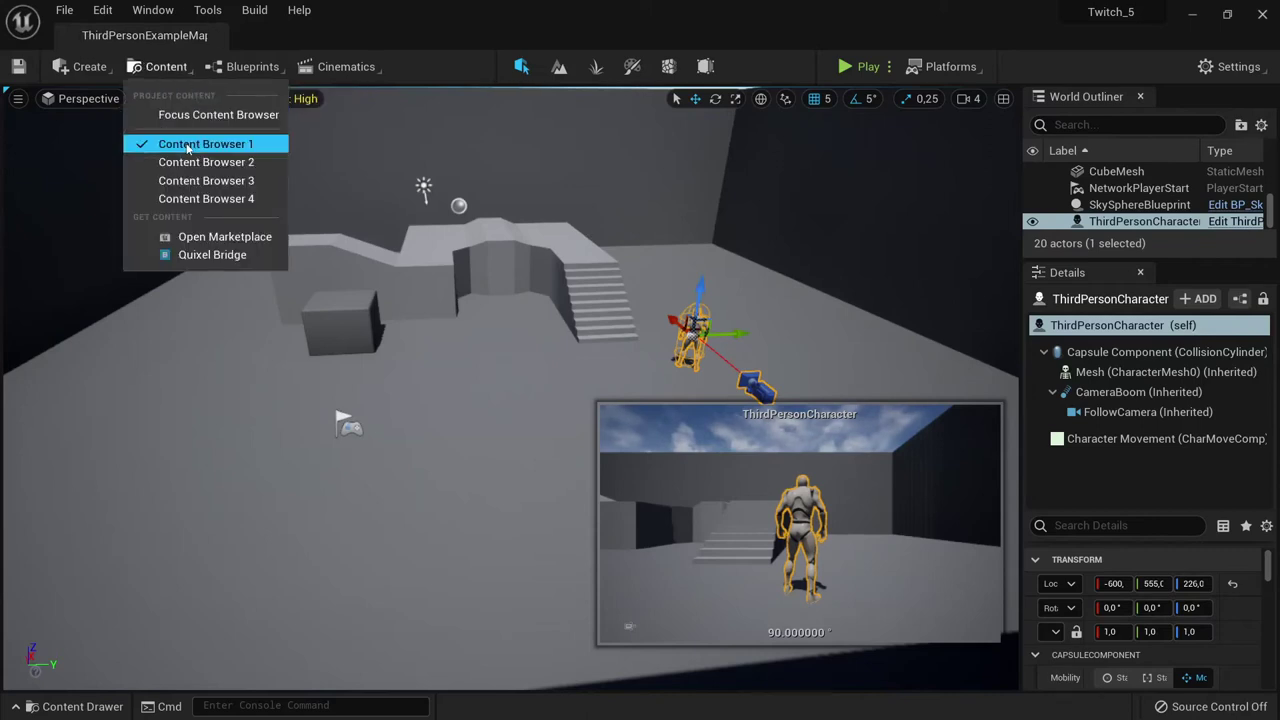
{"action": "left_click", "coordinate": [205, 140]}
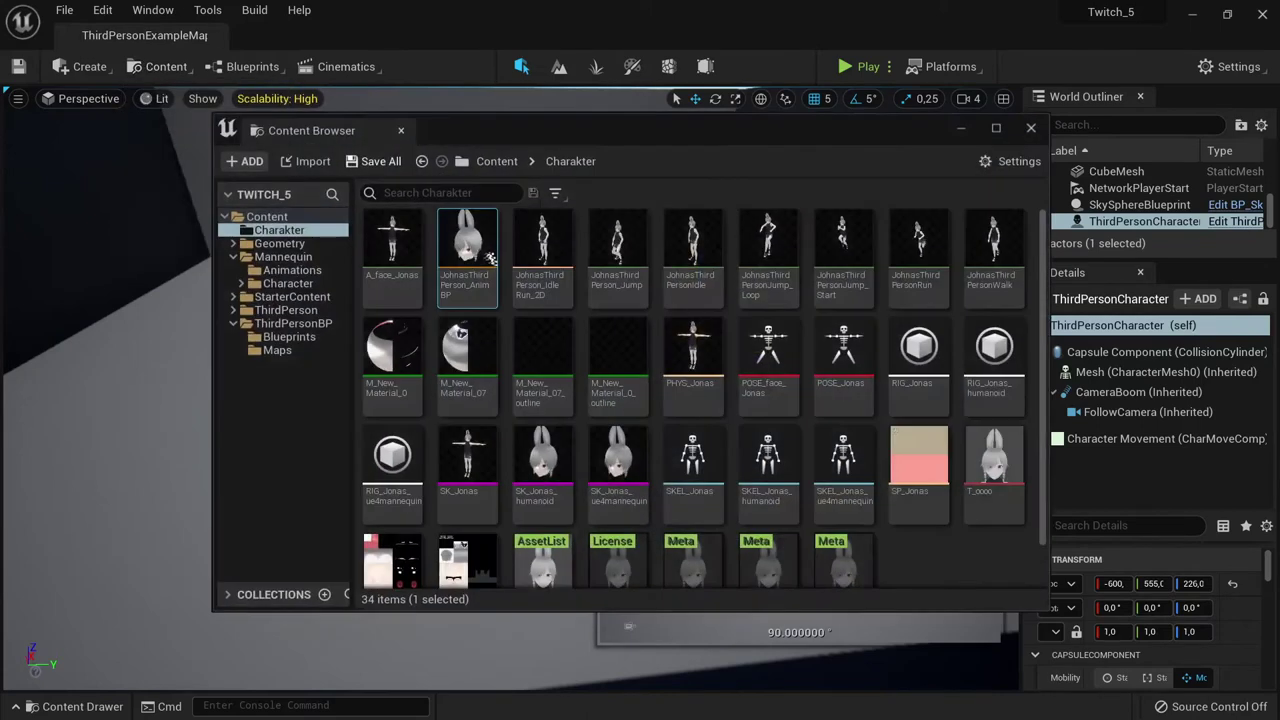
{"action": "left_click", "coordinate": [270, 339]}
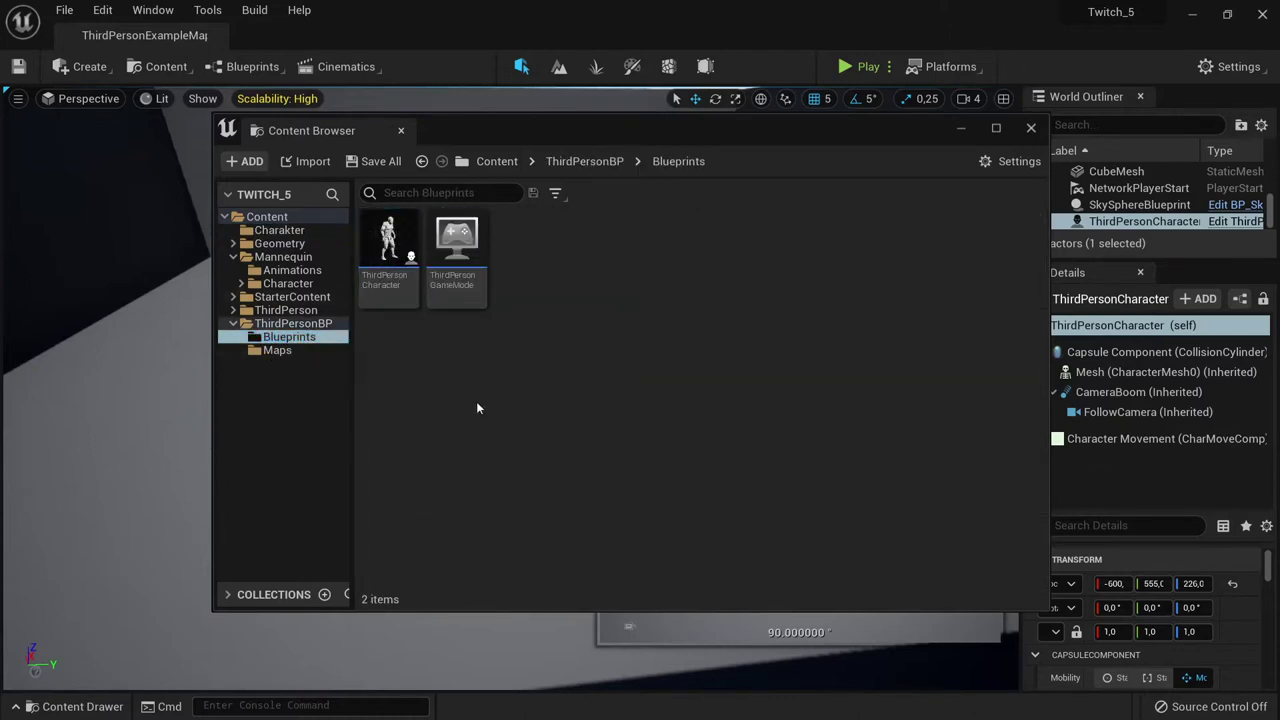
{"action": "left_click", "coordinate": [402, 243]}
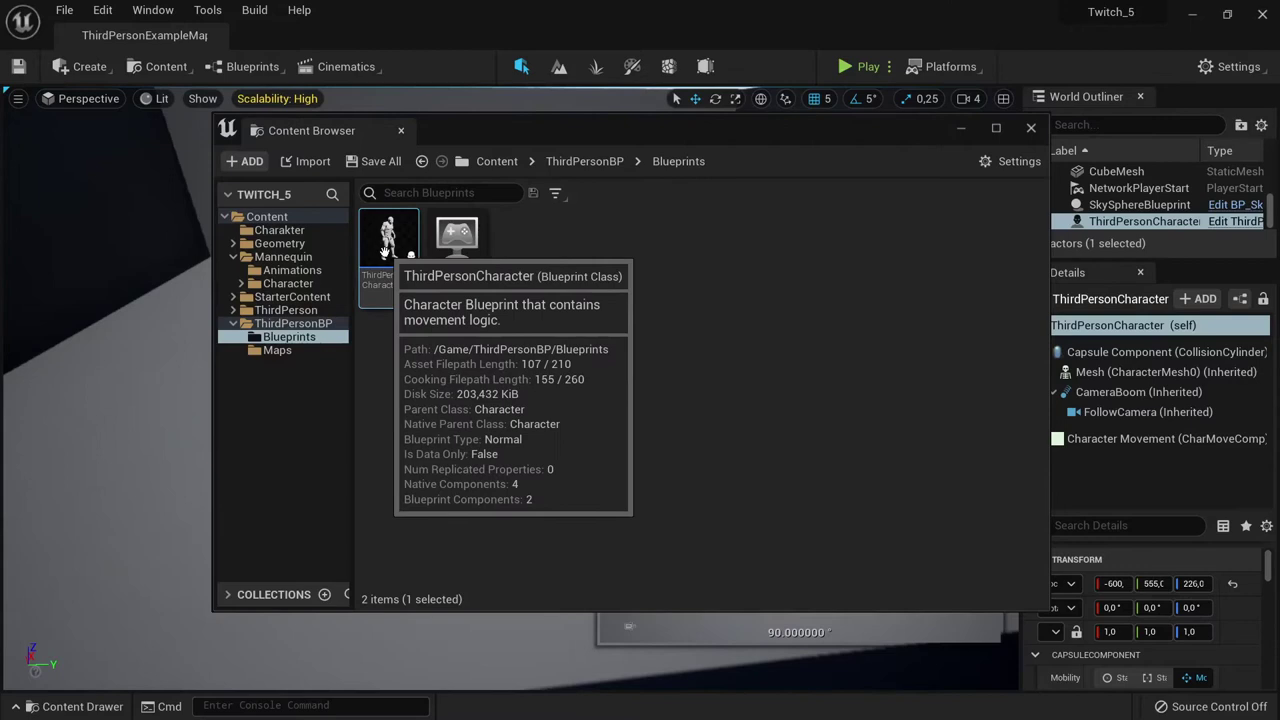
Duplicate the ThirdPersonCharacter blueprint and name the copy Johnas
{"action": "right_click", "coordinate": [386, 250]}
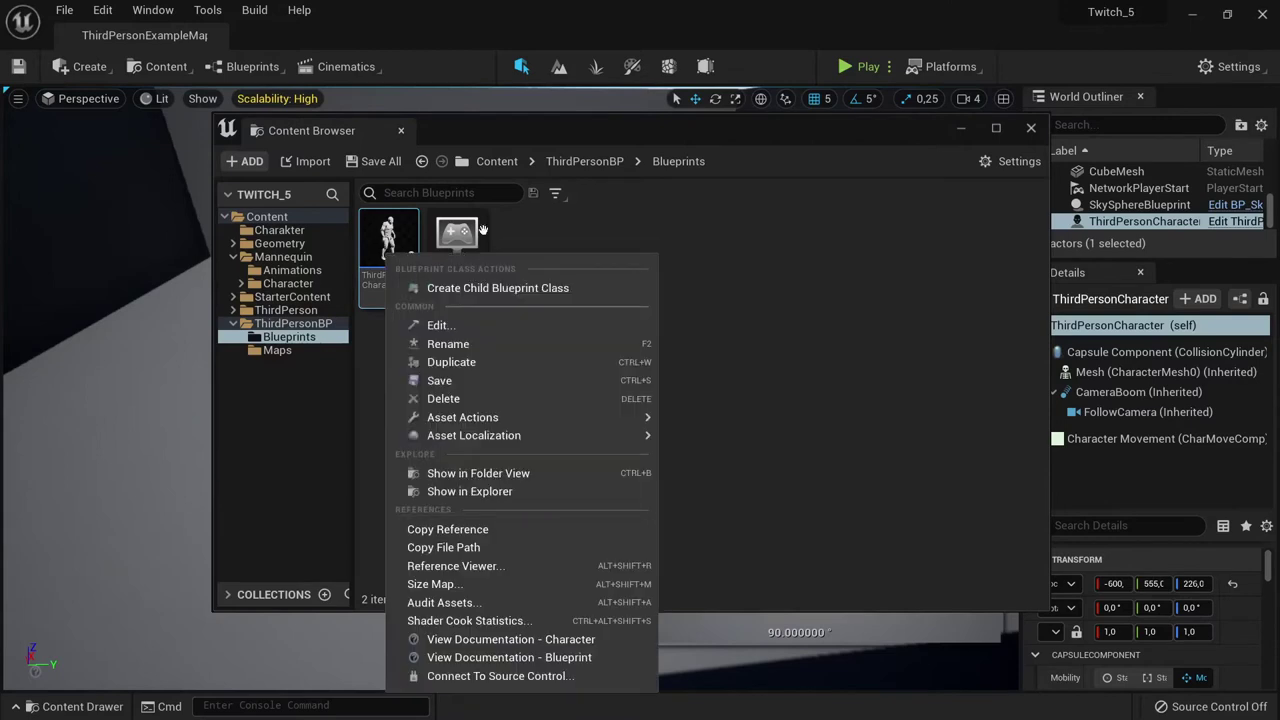
{"action": "left_click", "coordinate": [557, 363]}
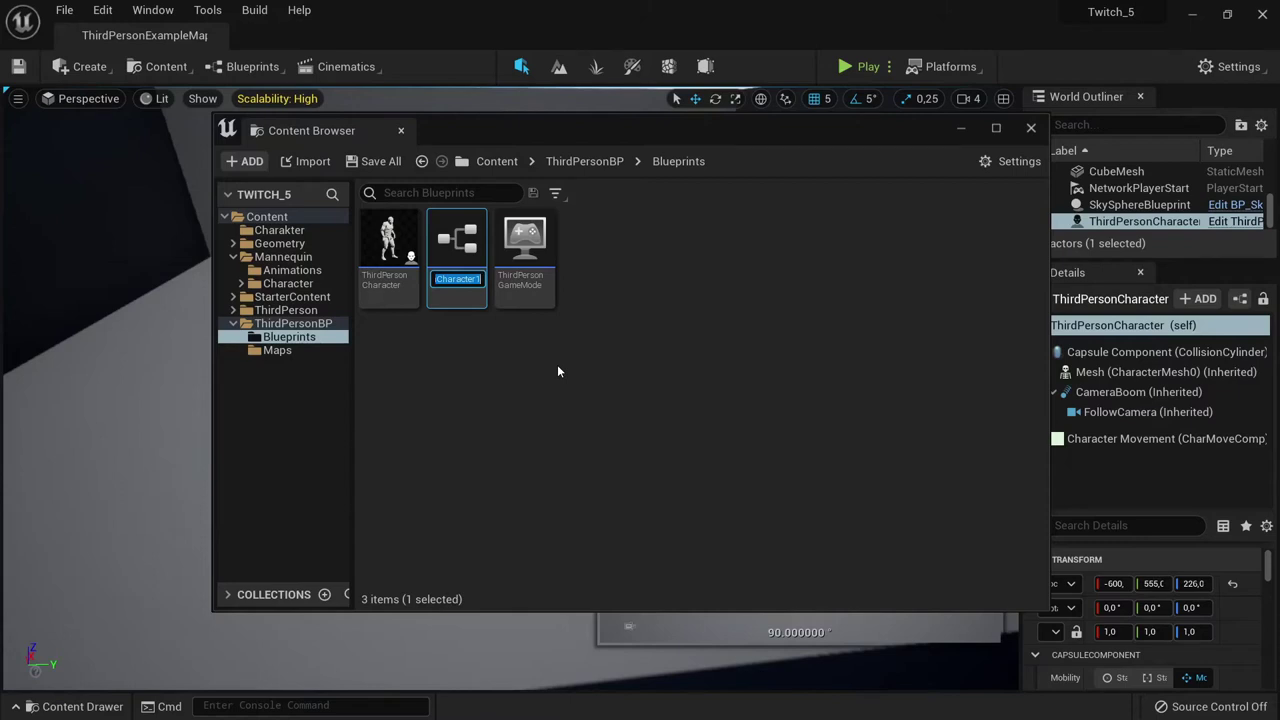
{"action": "type", "text": "Johnas"}
{"action": "key", "text": "Return"}
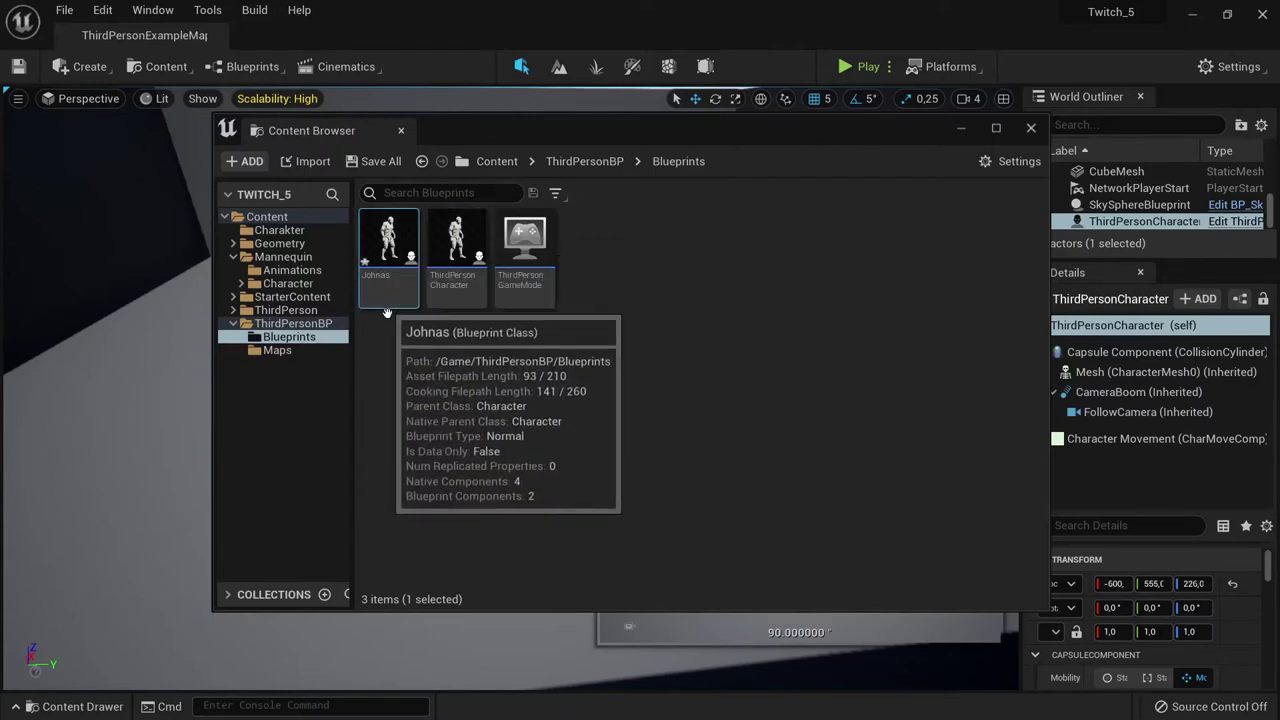
Open the Johnas blueprint on its Viewport tab and widen the Details panel
{"action": "double_click", "coordinate": [388, 245]}
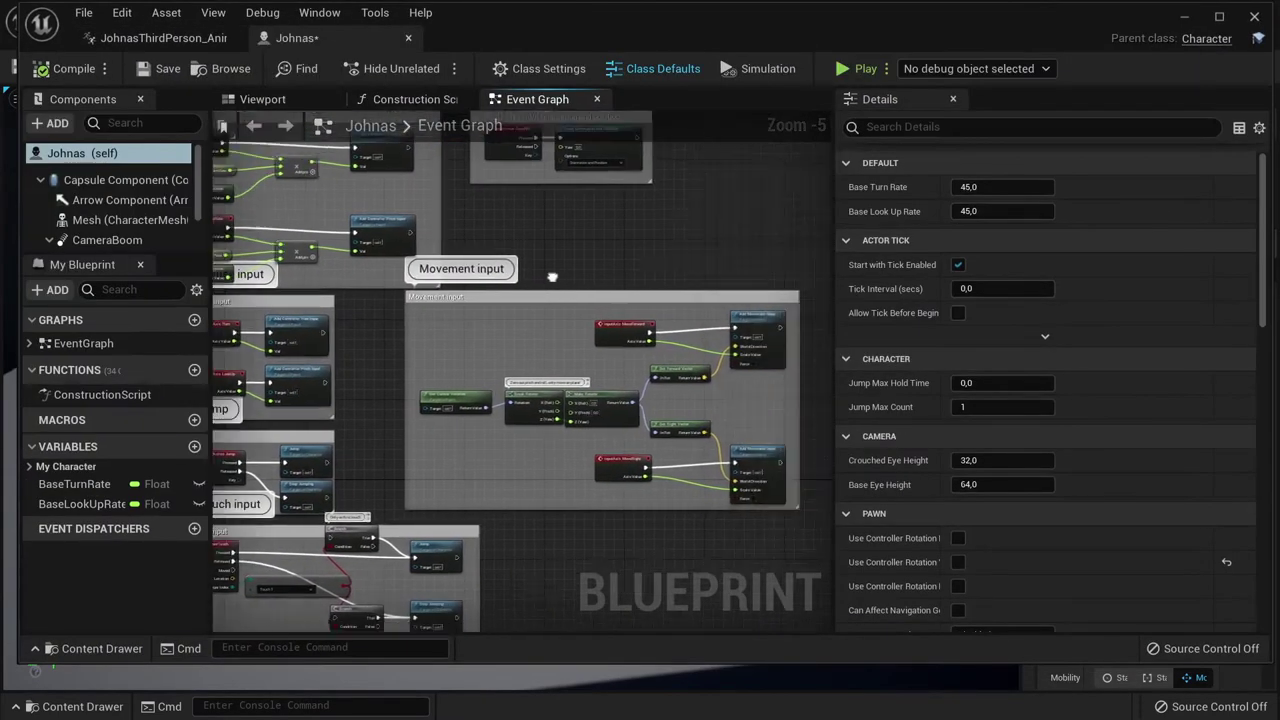
{"action": "scroll", "coordinate": [590, 416], "scroll_direction": "down", "scroll_amount": 3}
{"action": "right_click_drag", "start_coordinate": [590, 422], "coordinate": [590, 500]}
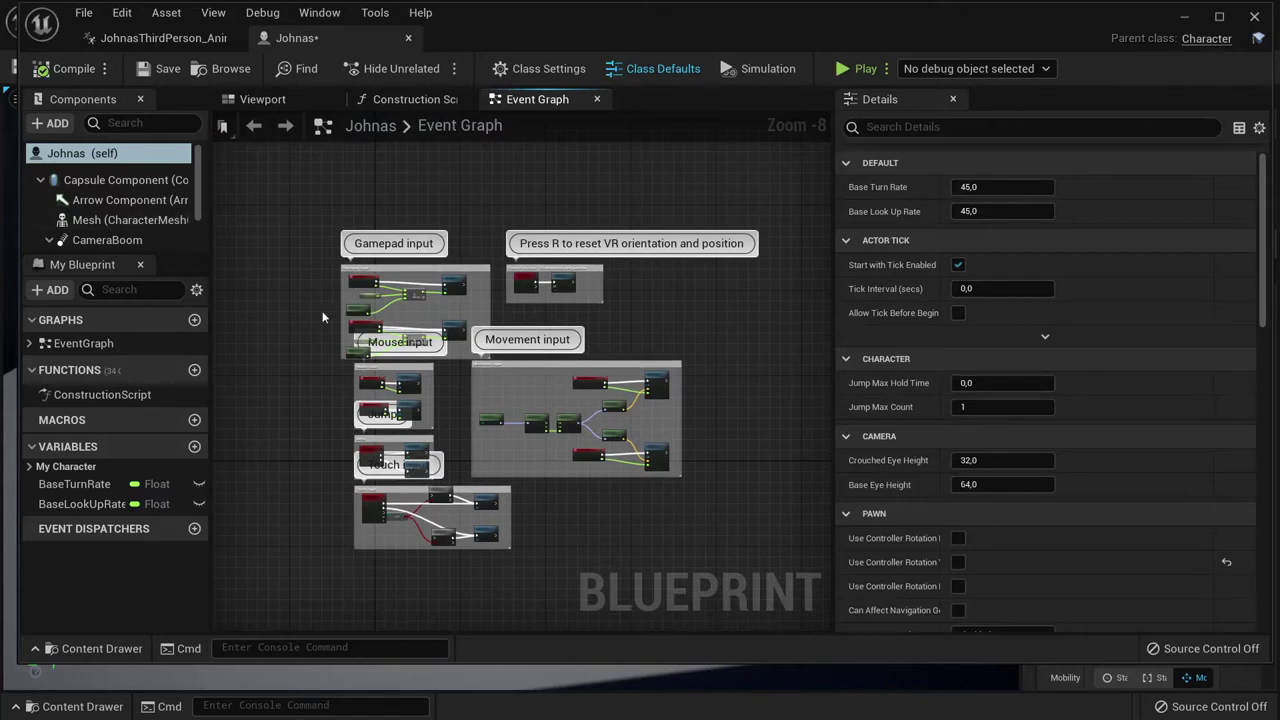
{"action": "right_click_drag", "start_coordinate": [640, 226], "coordinate": [616, 182]}
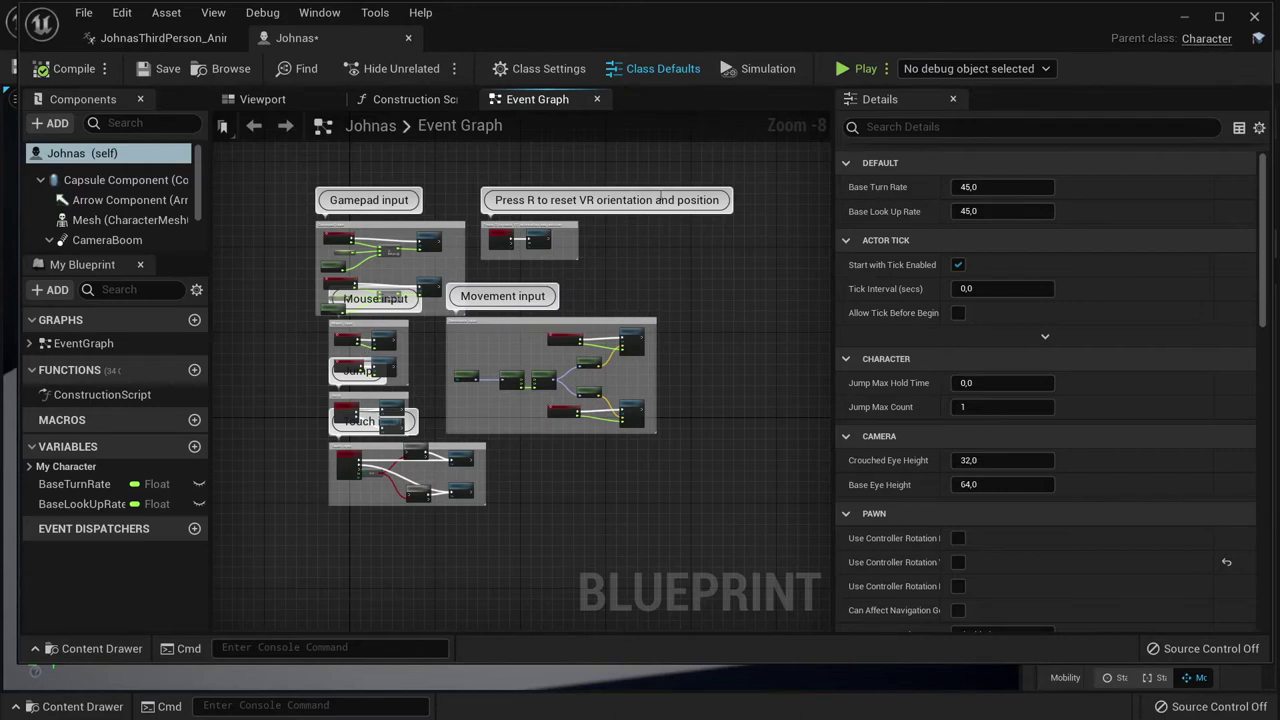
{"action": "left_click", "coordinate": [410, 99]}
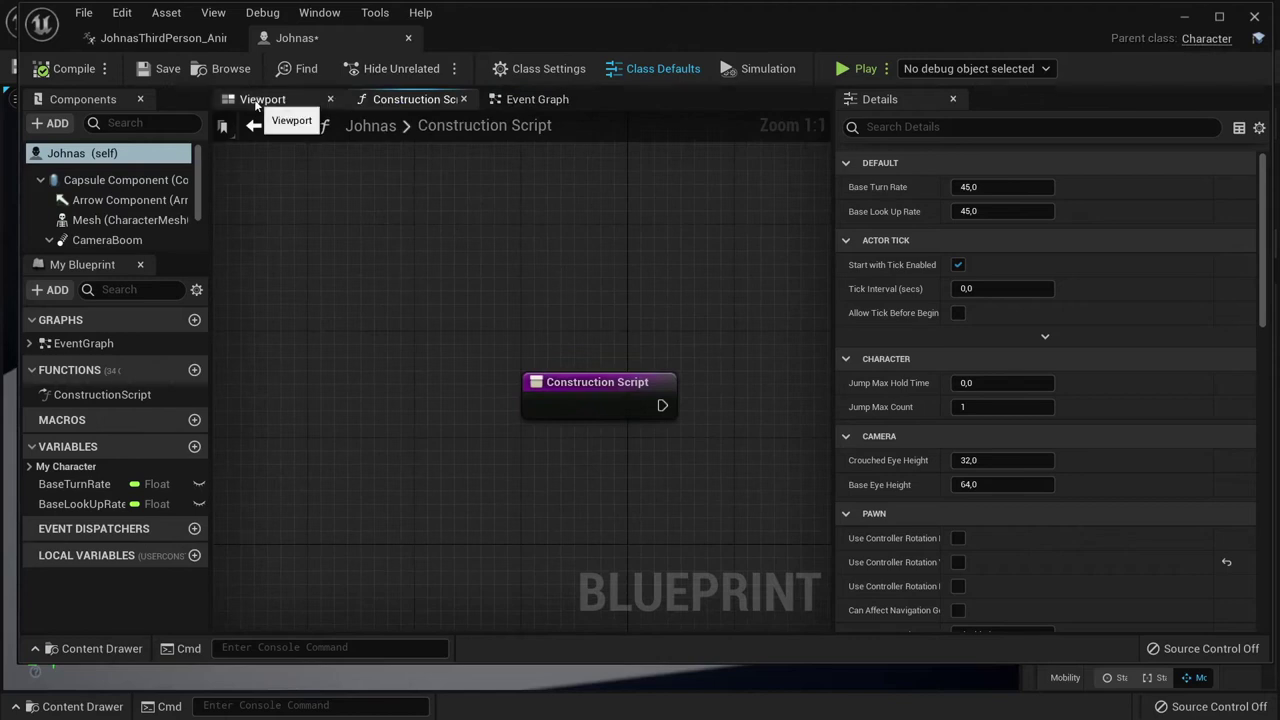
{"action": "left_click", "coordinate": [257, 104]}
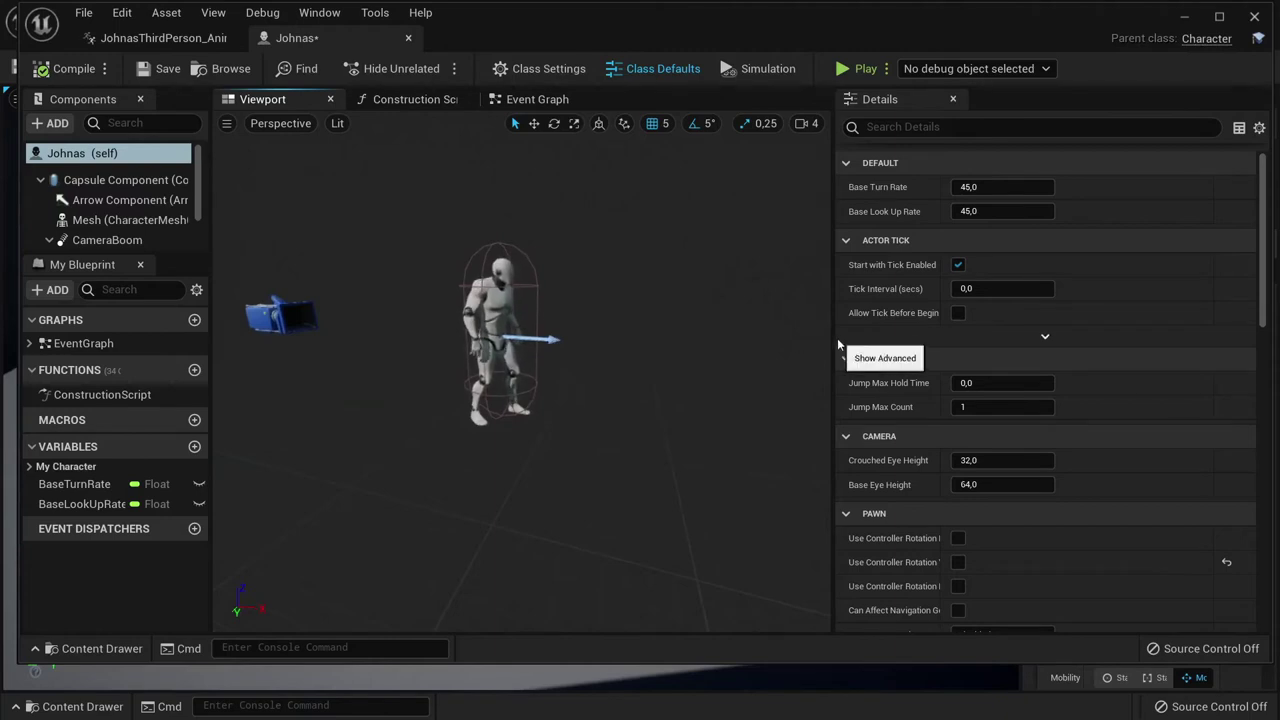
{"action": "left_click_drag", "start_coordinate": [835, 338], "coordinate": [767, 335]}
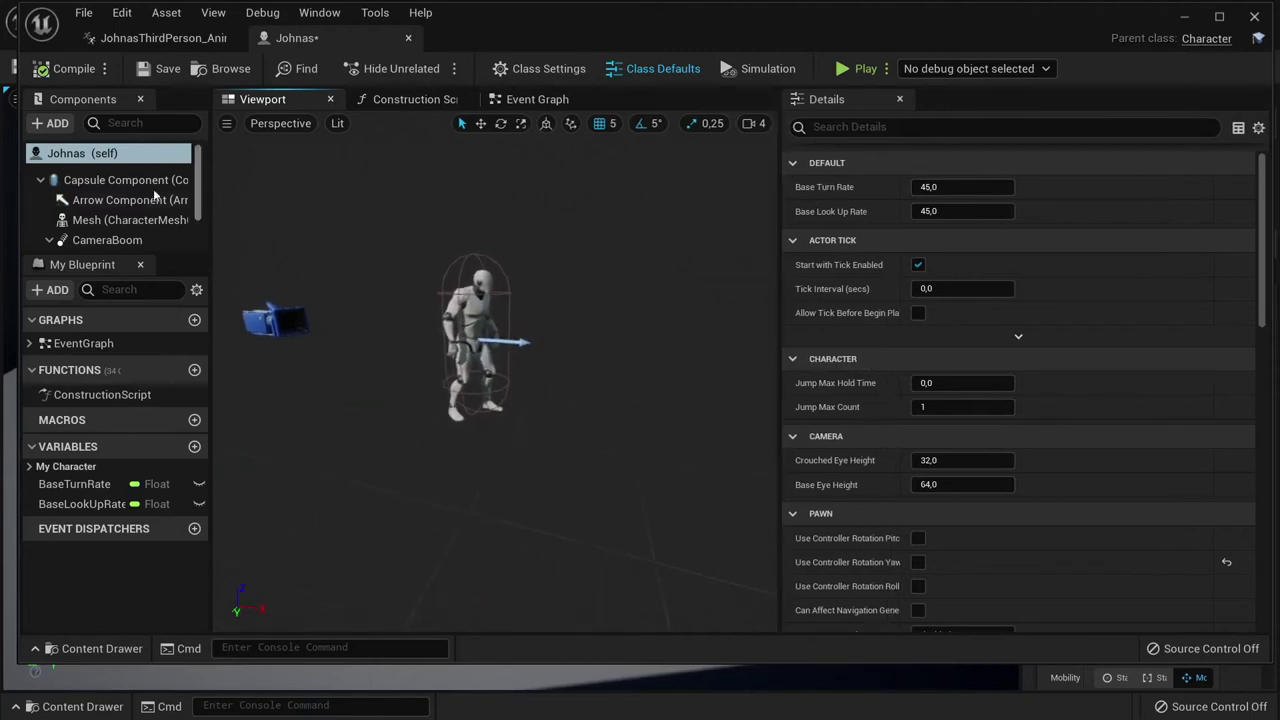
Set the Mesh component's Skeletal Mesh to SK_Jonas_ue4mannequin
{"action": "left_click", "coordinate": [113, 227]}
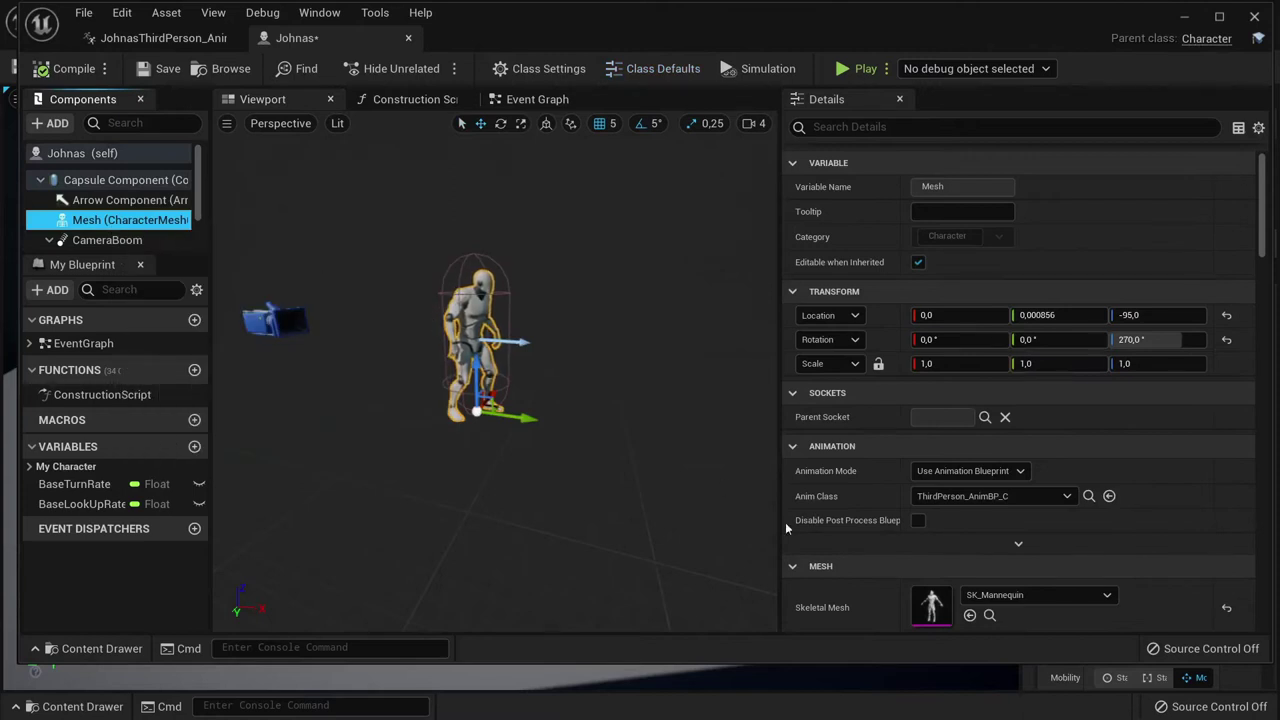
{"action": "scroll", "coordinate": [879, 552], "scroll_direction": "down", "scroll_amount": 3}
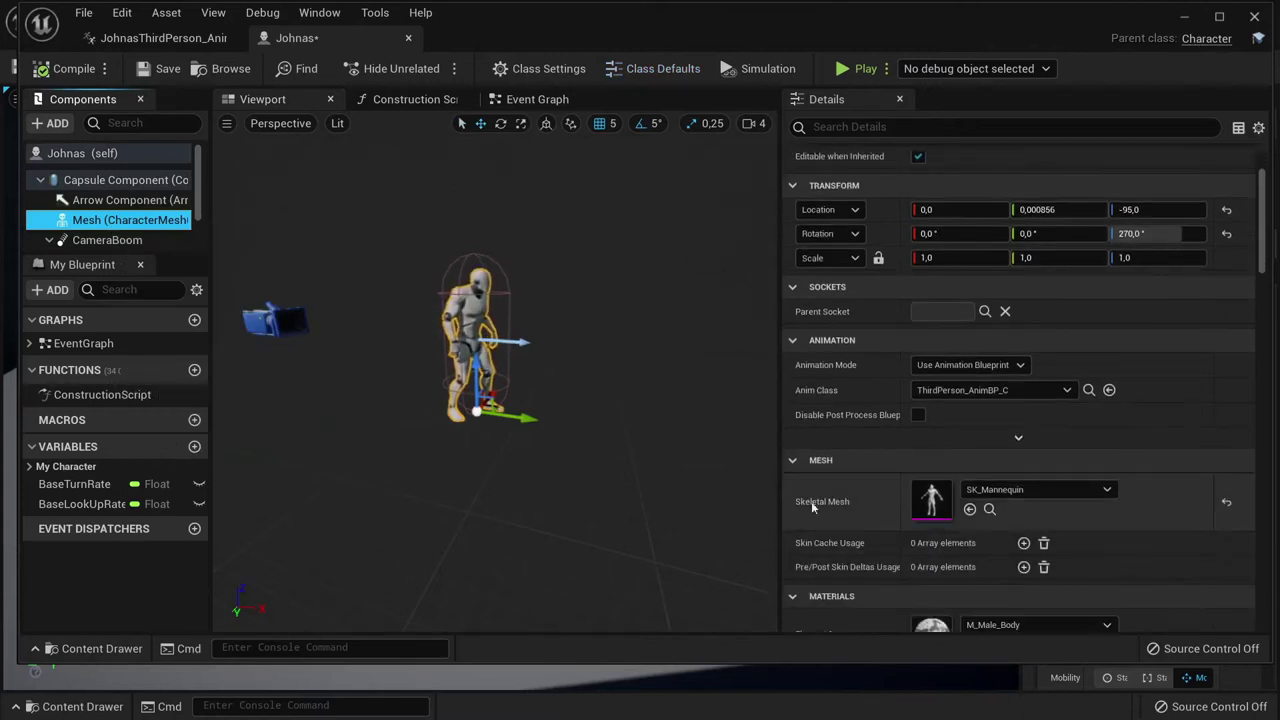
{"action": "left_click", "coordinate": [1009, 491]}
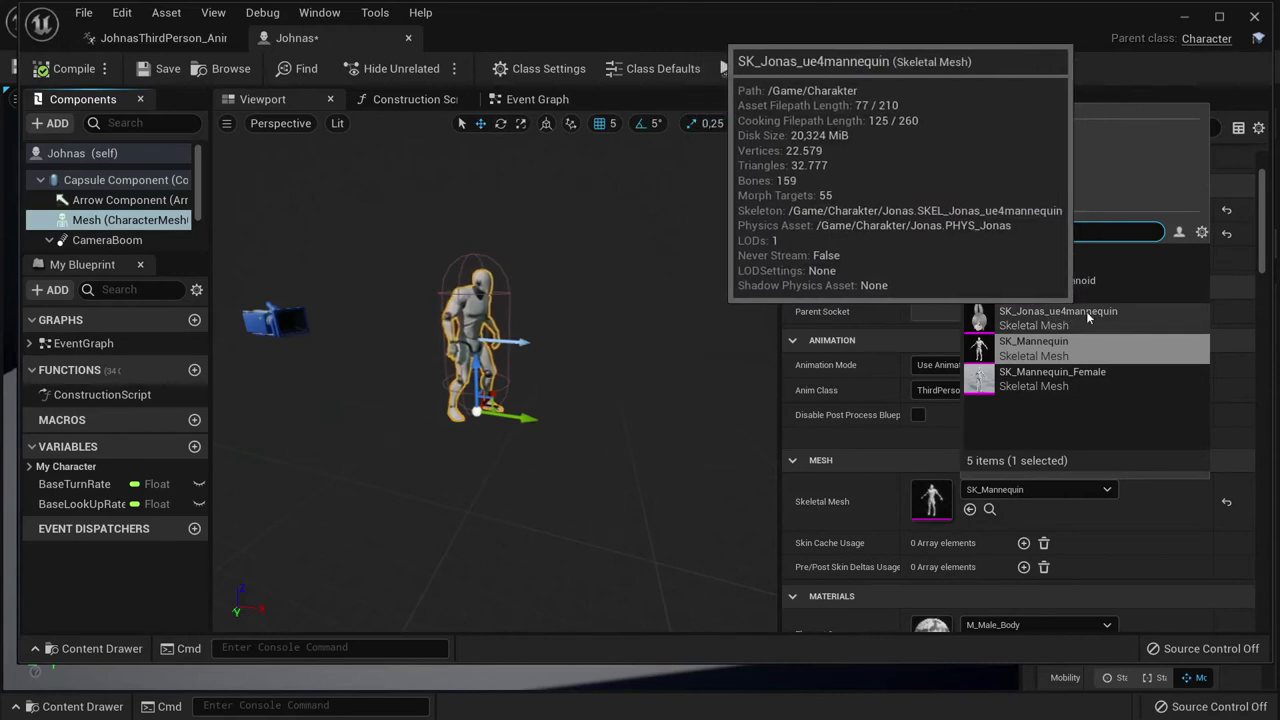
{"action": "left_click", "coordinate": [1053, 319]}
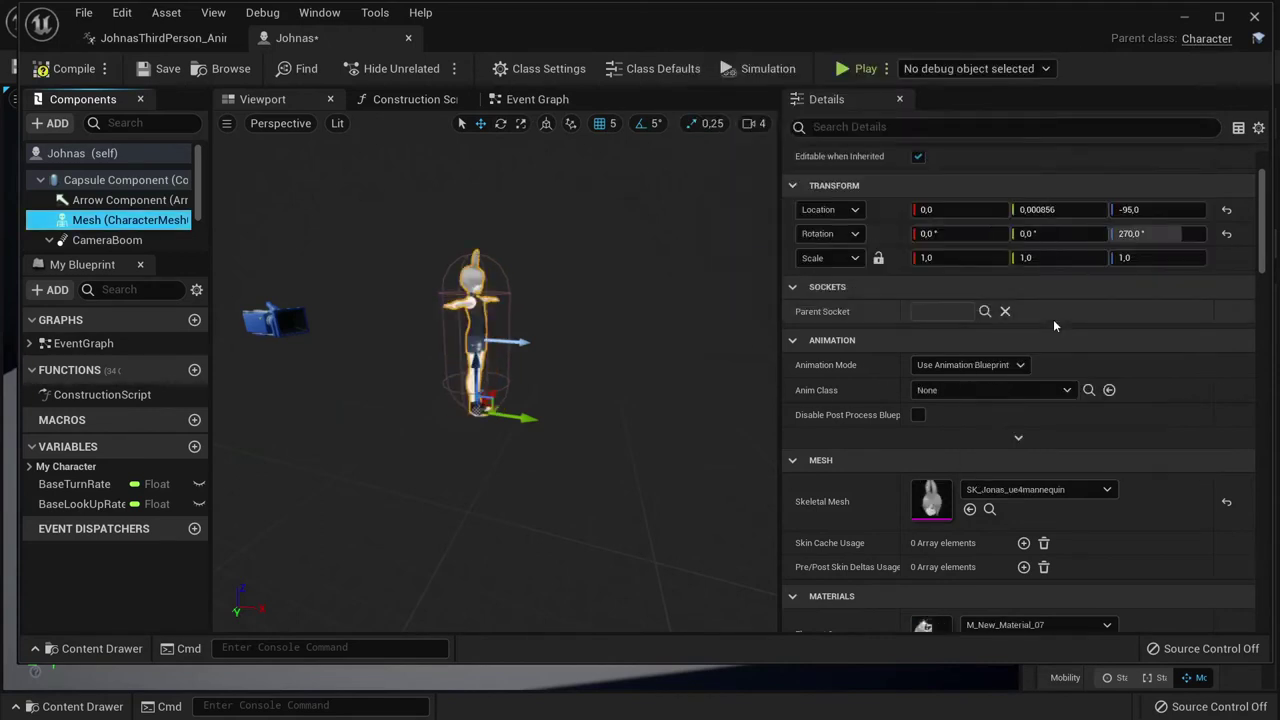
{"action": "left_click_drag", "start_coordinate": [531, 352], "coordinate": [531, 352]}
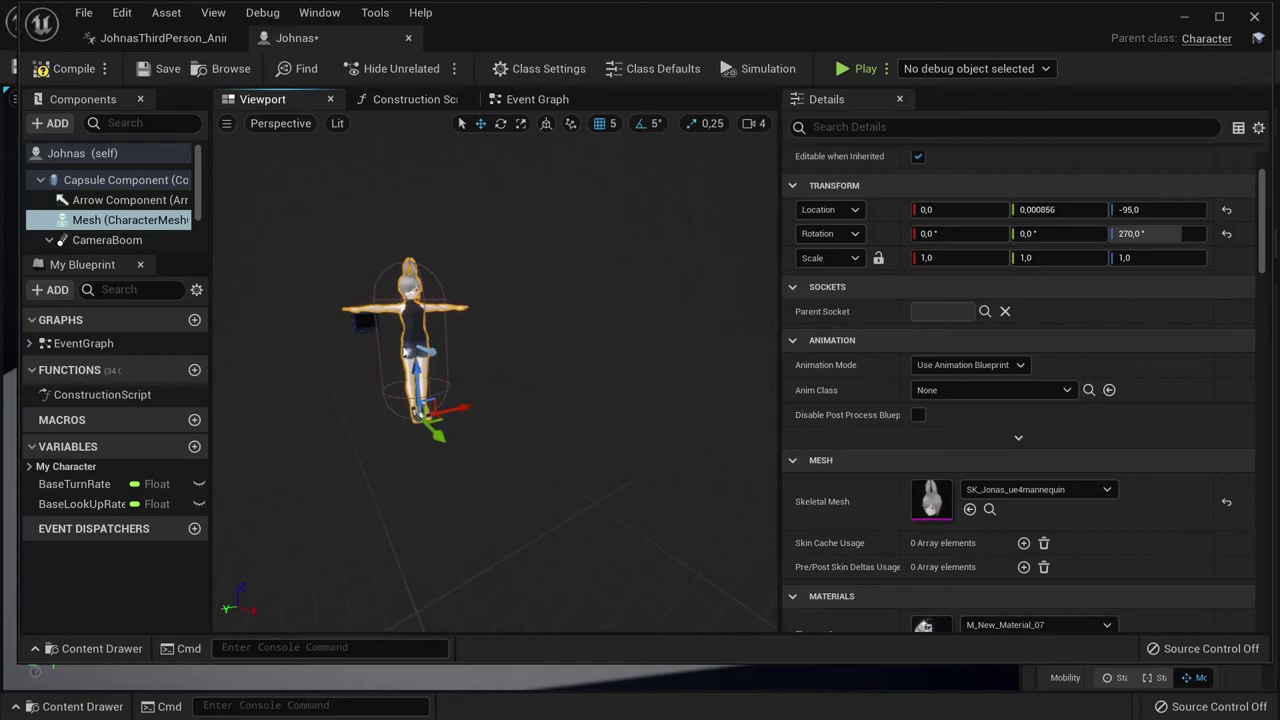
Assign JohnasThirdPerson_AnimBP as the mesh's Anim Class and preview the character
{"action": "left_click", "coordinate": [979, 390]}
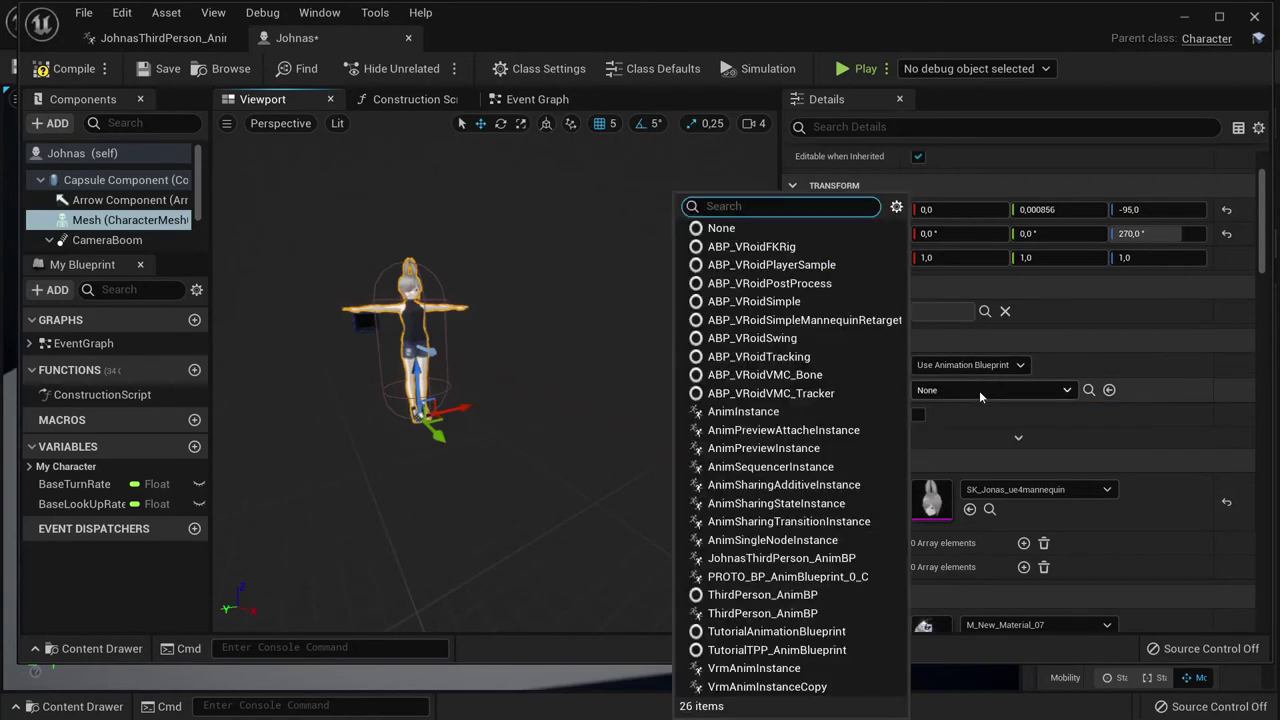
{"action": "type", "text": "joh"}
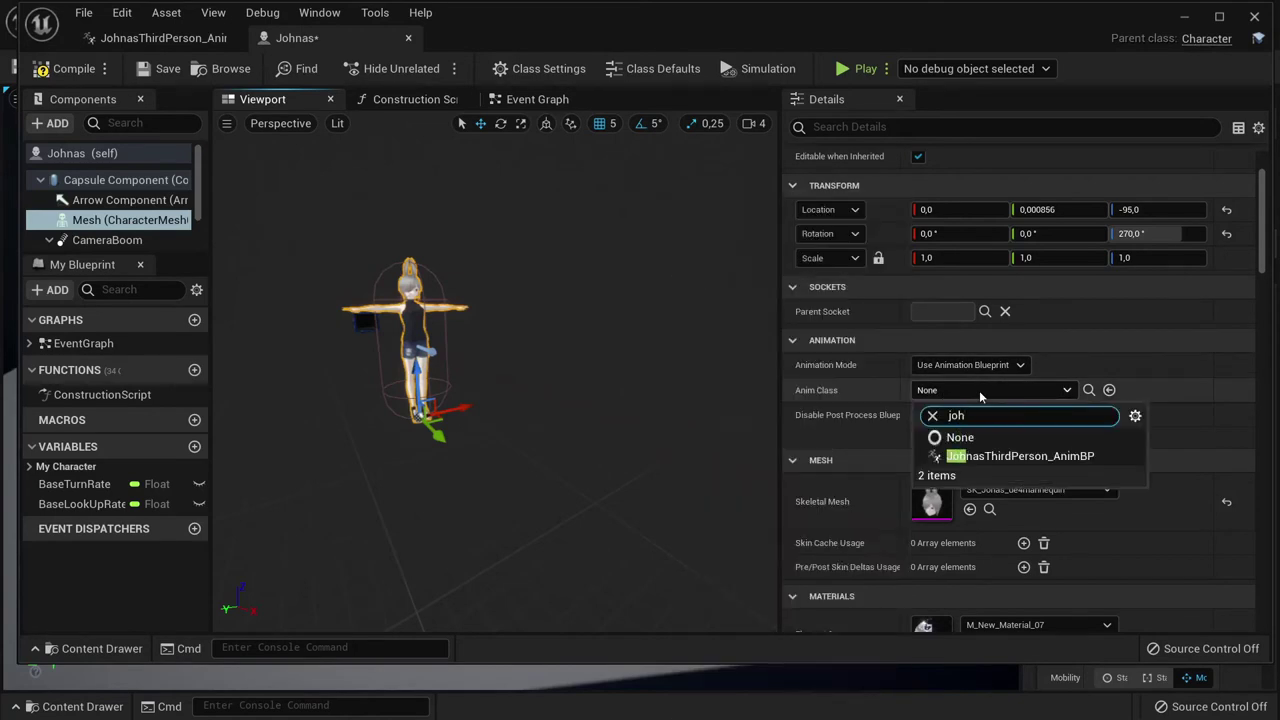
{"action": "left_click", "coordinate": [1010, 458]}
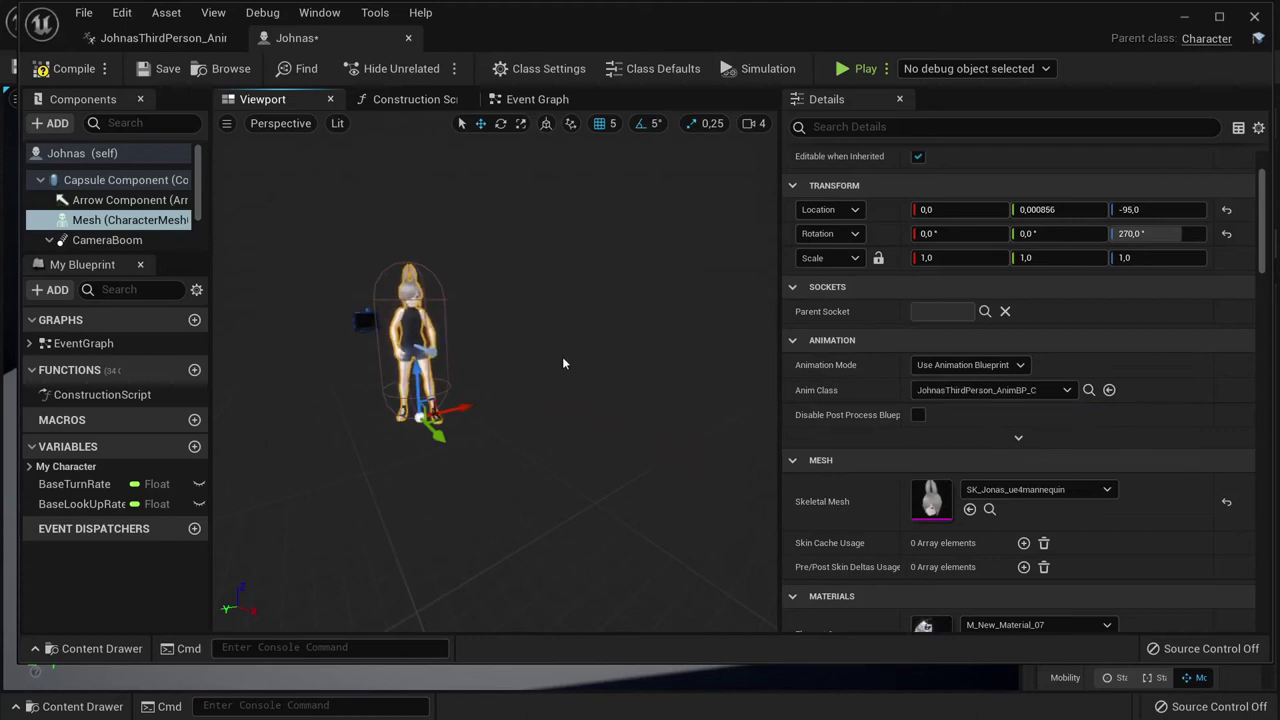
{"action": "middle_click_drag", "start_coordinate": [562, 356], "coordinate": [652, 343]}
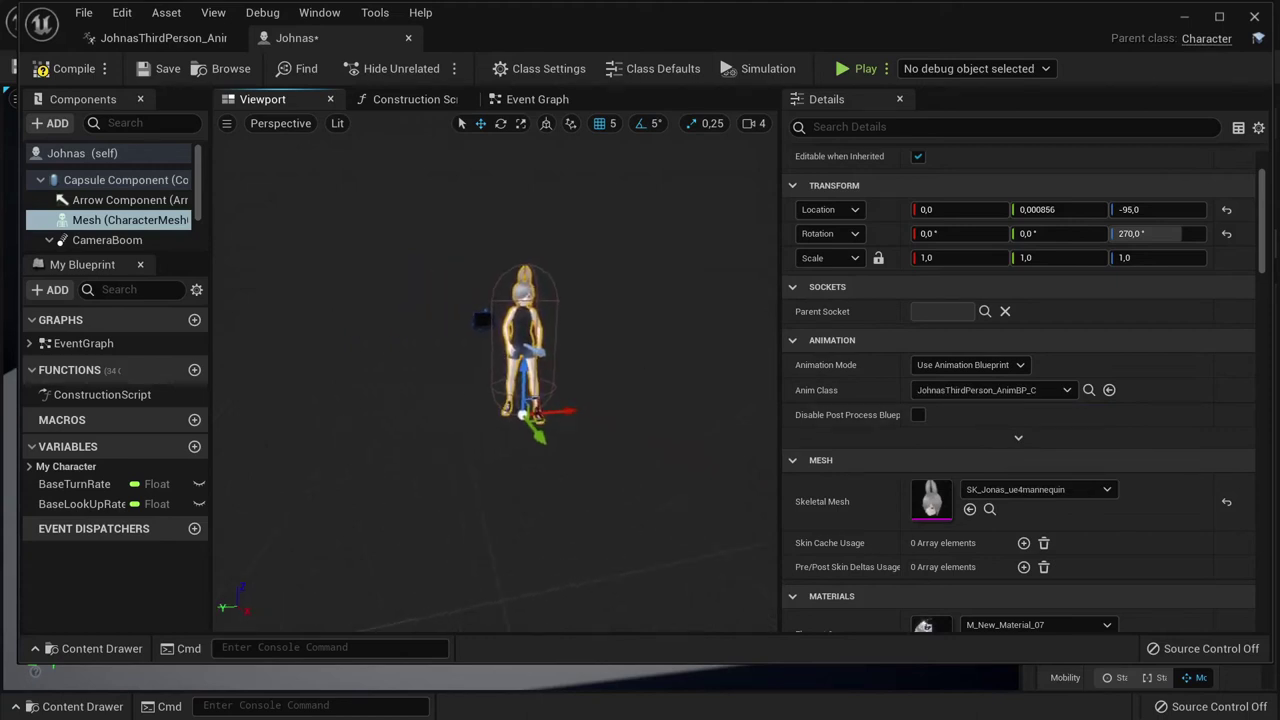
{"action": "left_click_drag", "start_coordinate": [652, 343], "coordinate": [560, 345]}
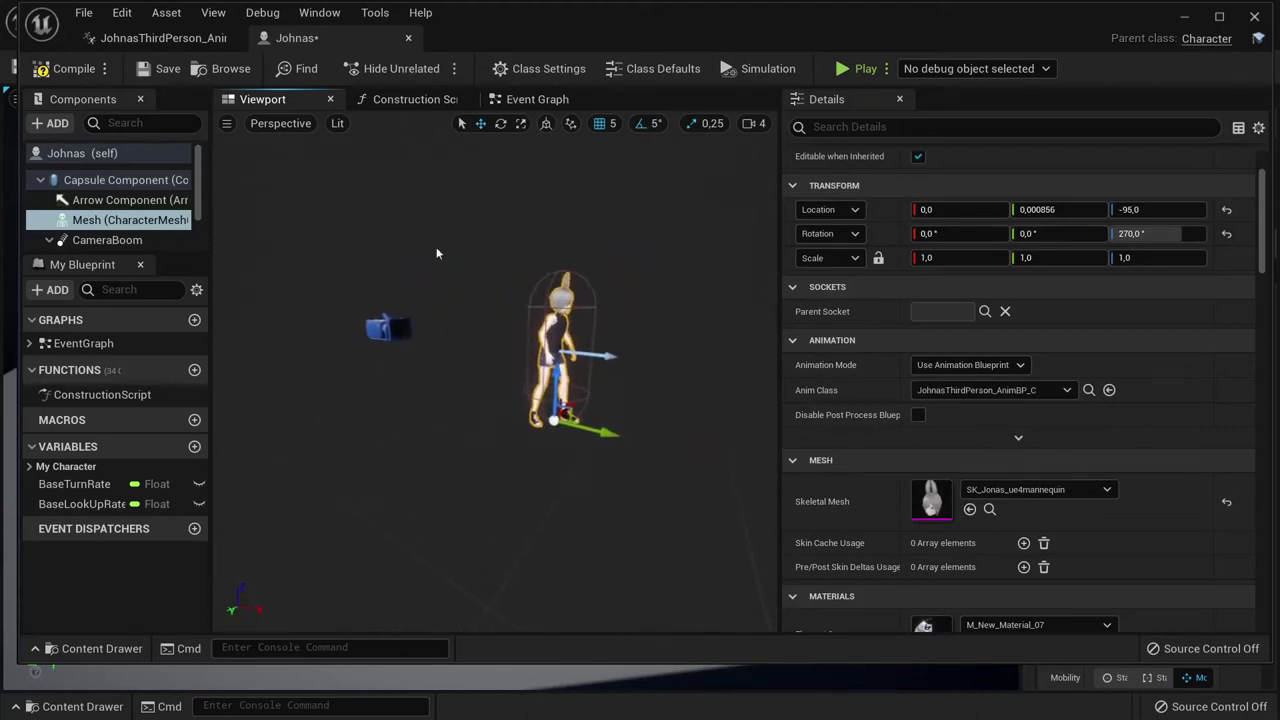
{"action": "left_click", "coordinate": [671, 369]}
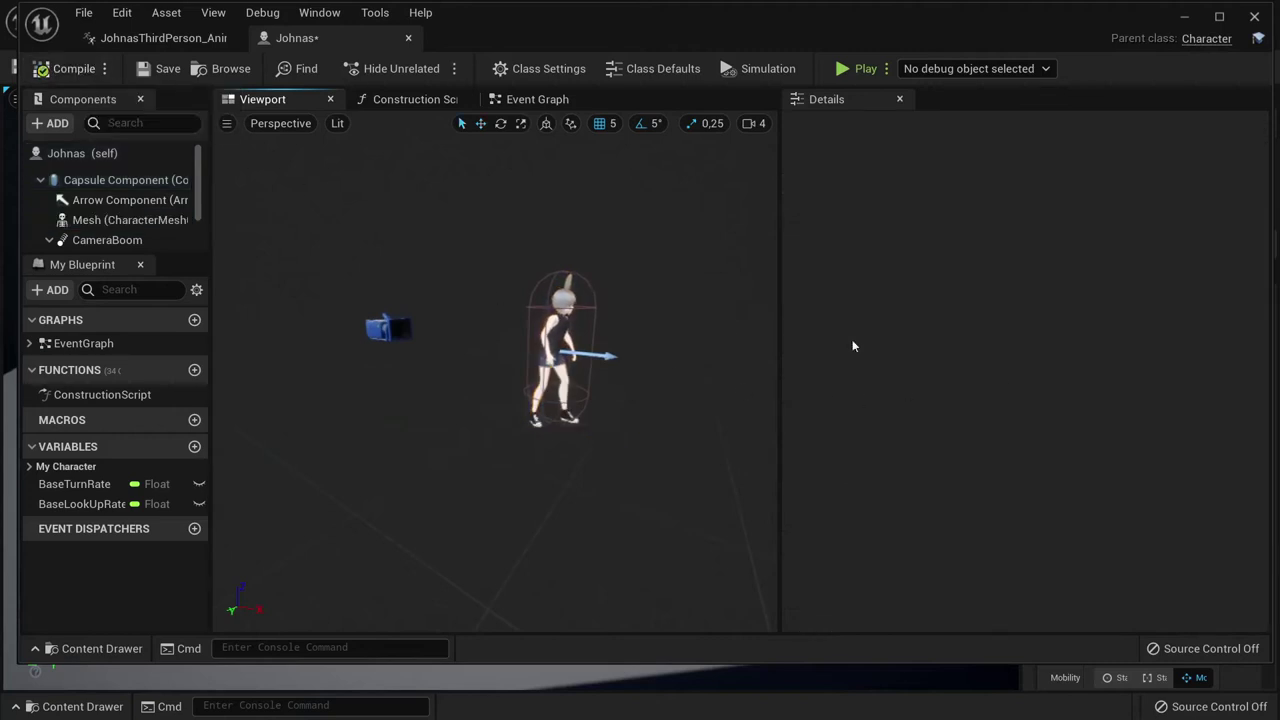
{"action": "left_click", "coordinate": [542, 326]}
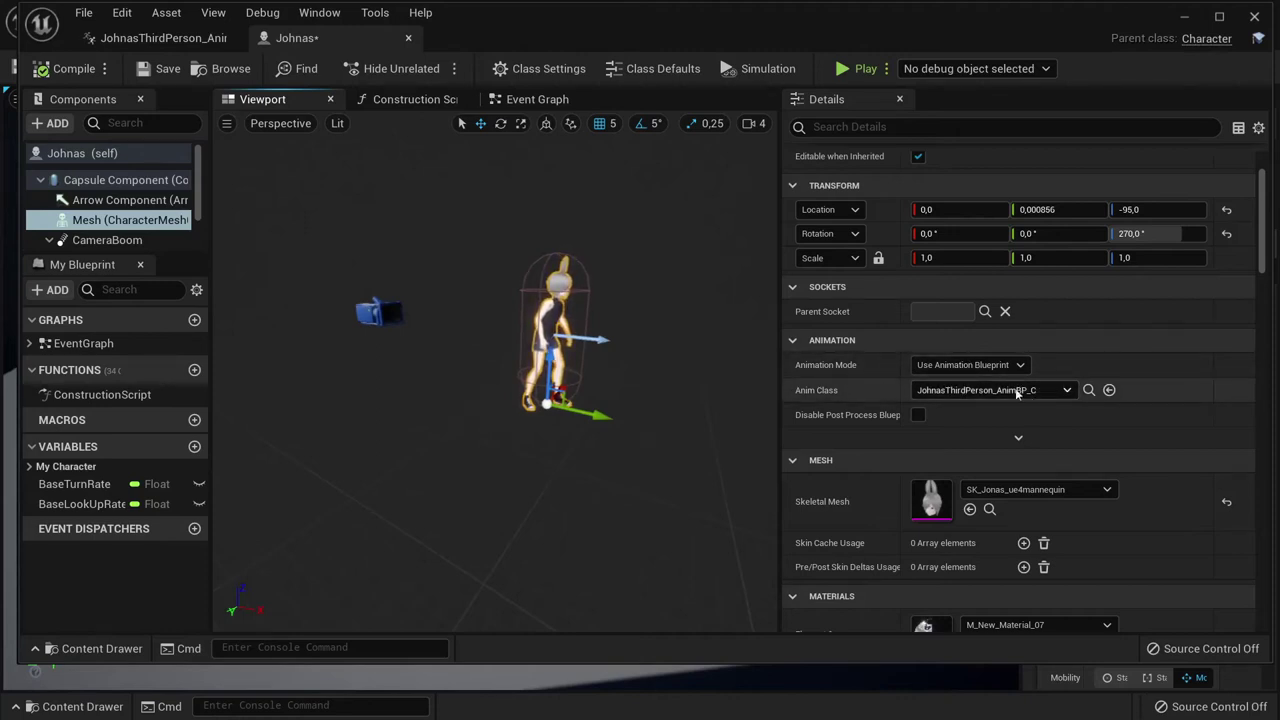
Try ThirdPerson_AnimBP as the mesh's Anim Class
{"action": "left_click", "coordinate": [973, 390]}
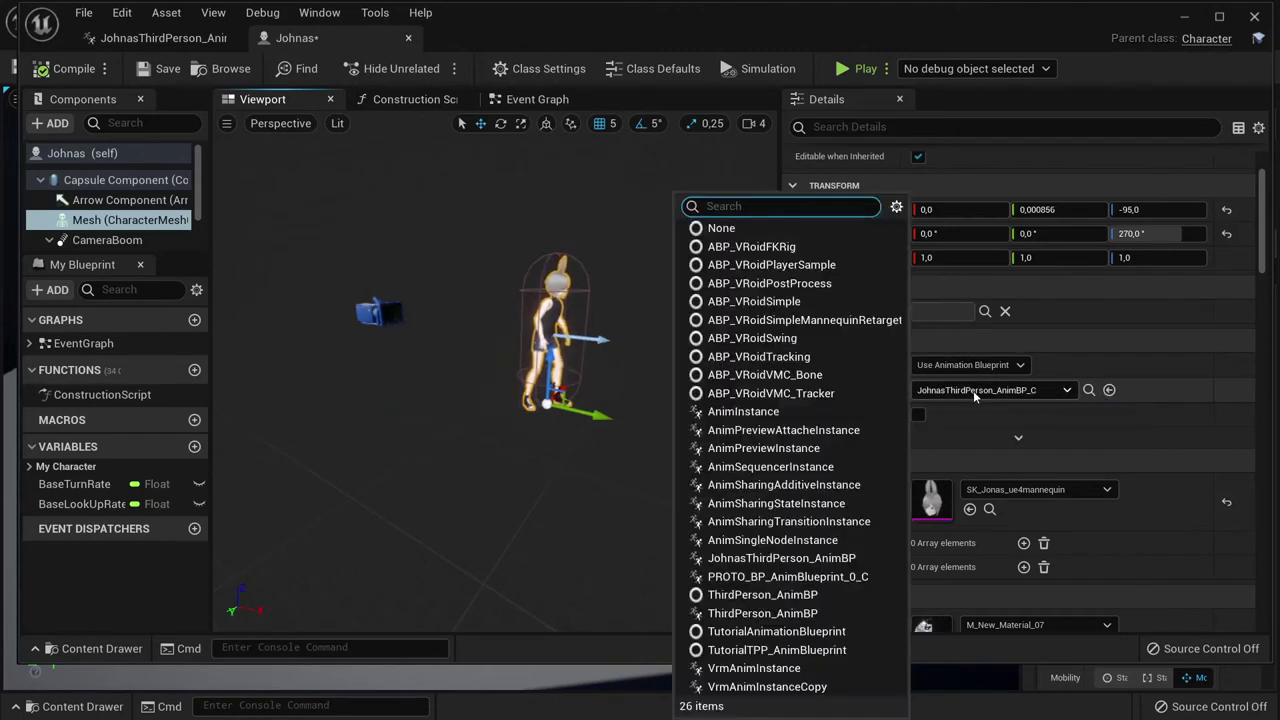
{"action": "type", "text": "th"}
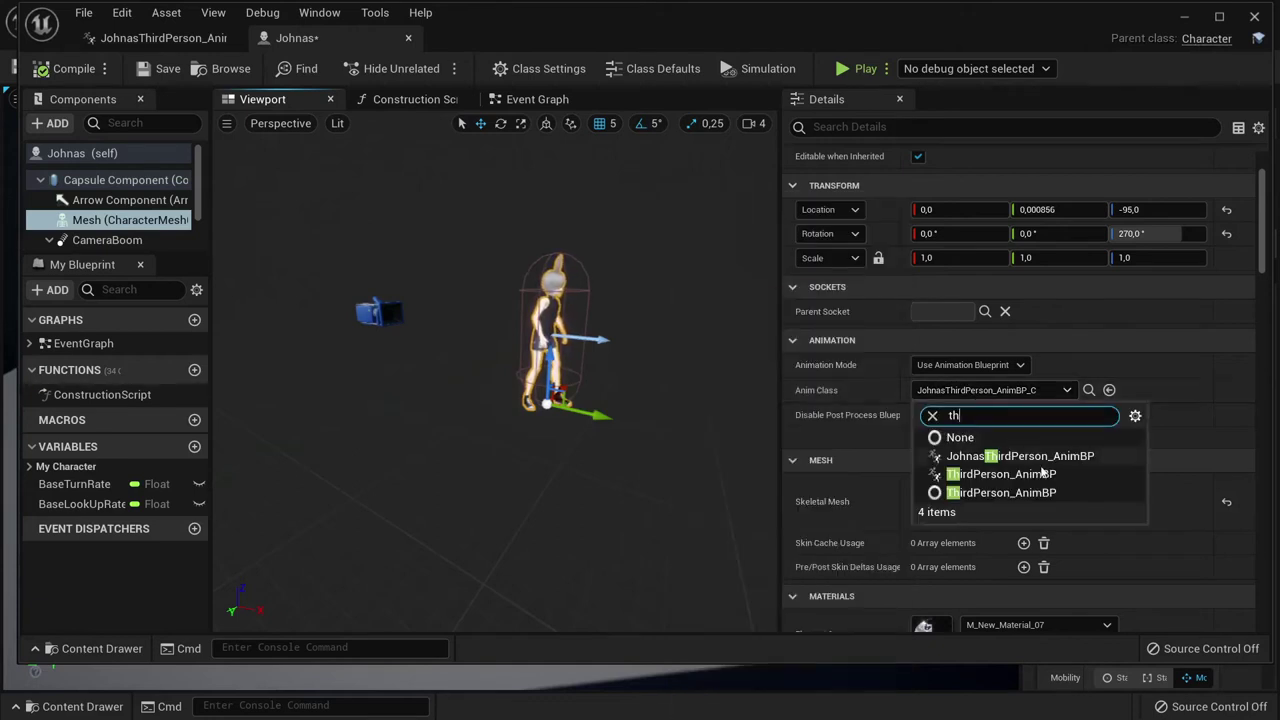
{"action": "left_click", "coordinate": [1053, 476]}
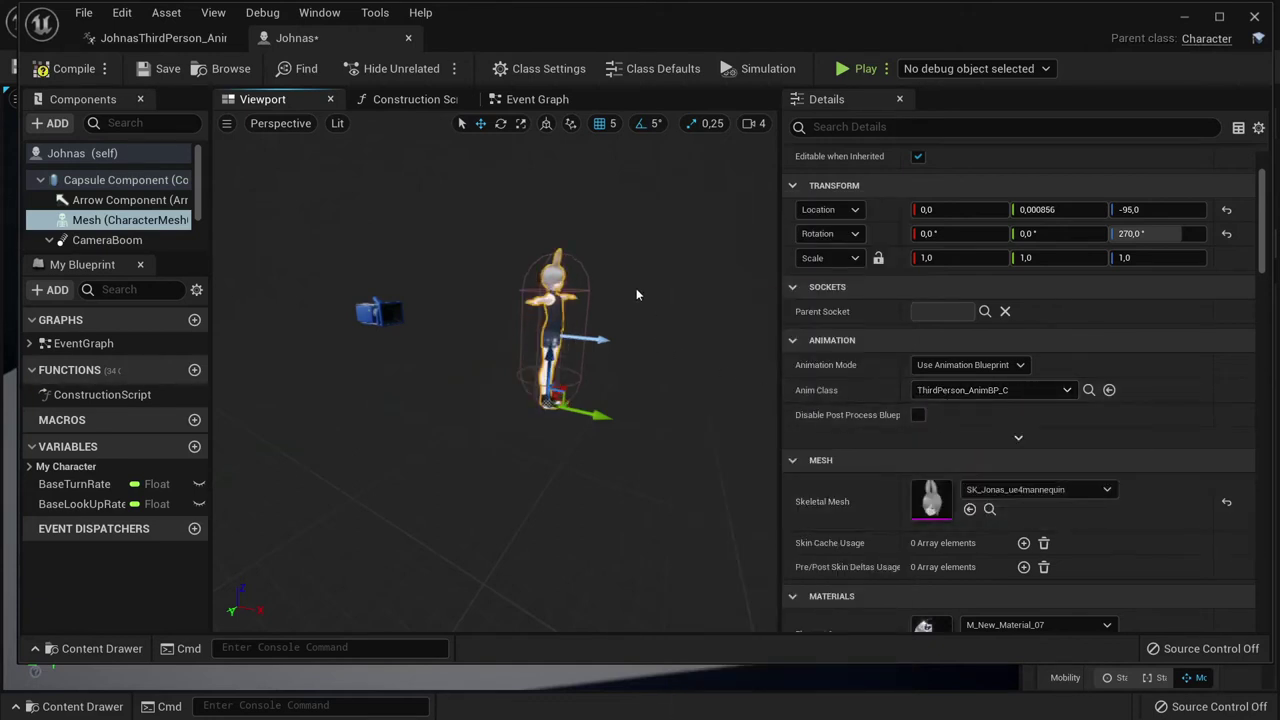
Switch the Anim Class back to JohnasThirdPerson_AnimBP and compile the blueprint
{"action": "left_click", "coordinate": [1021, 393]}
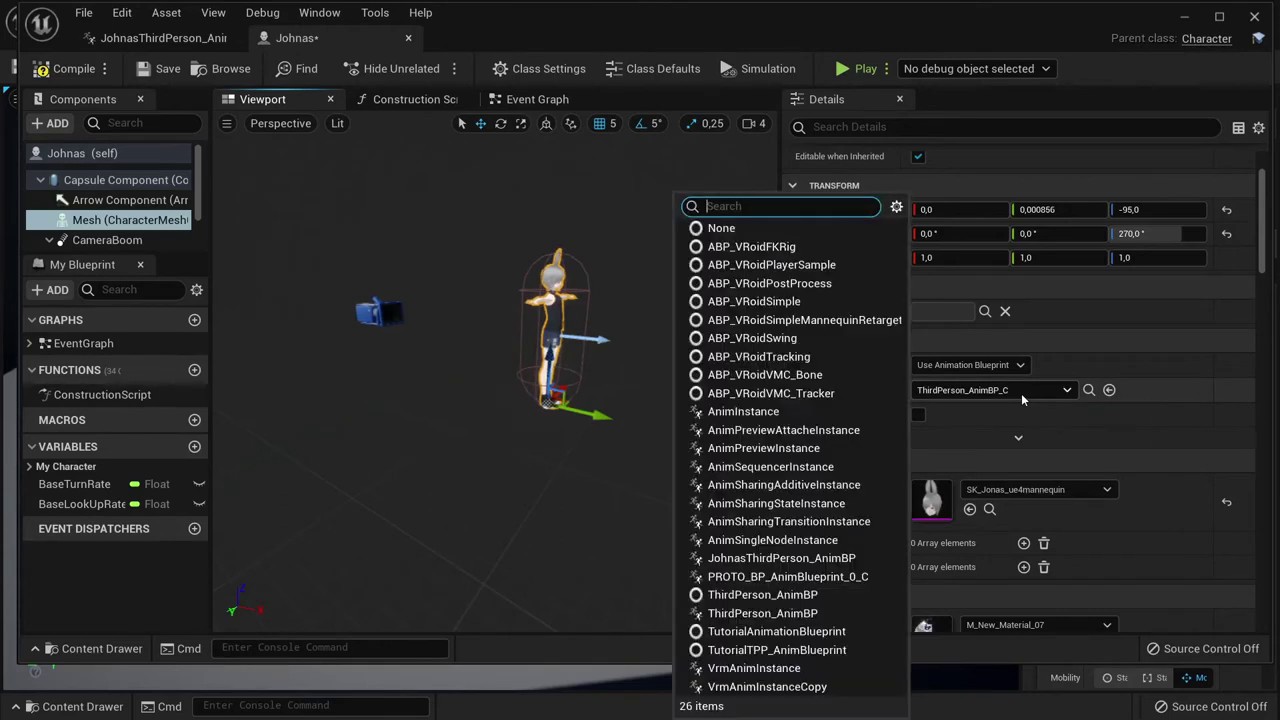
{"action": "type", "text": "joh"}
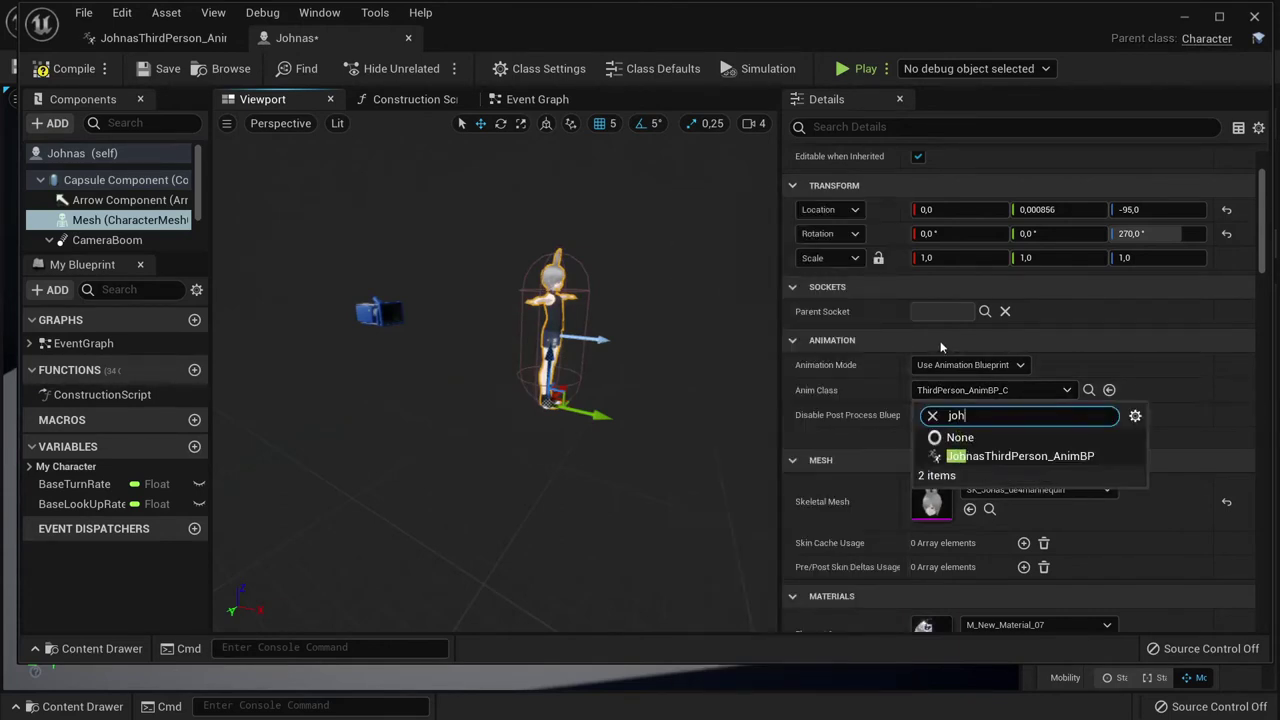
{"action": "left_click", "coordinate": [1021, 458]}
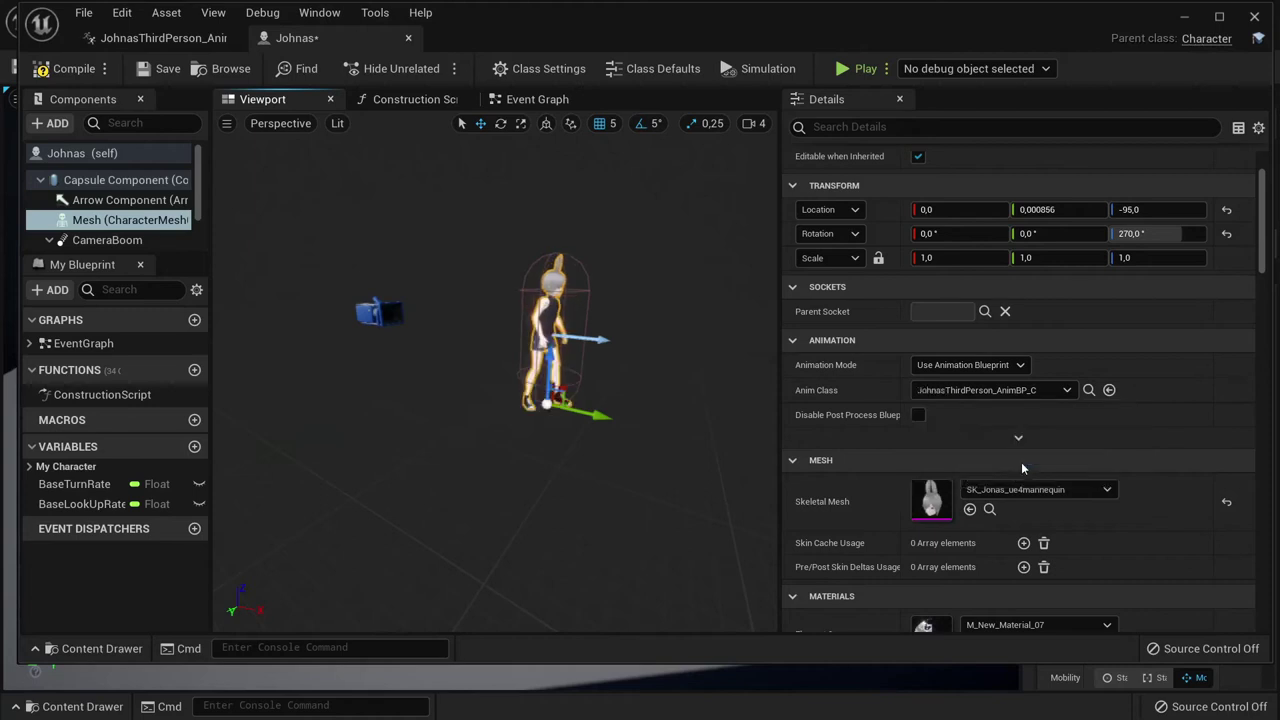
{"action": "left_click", "coordinate": [55, 68]}
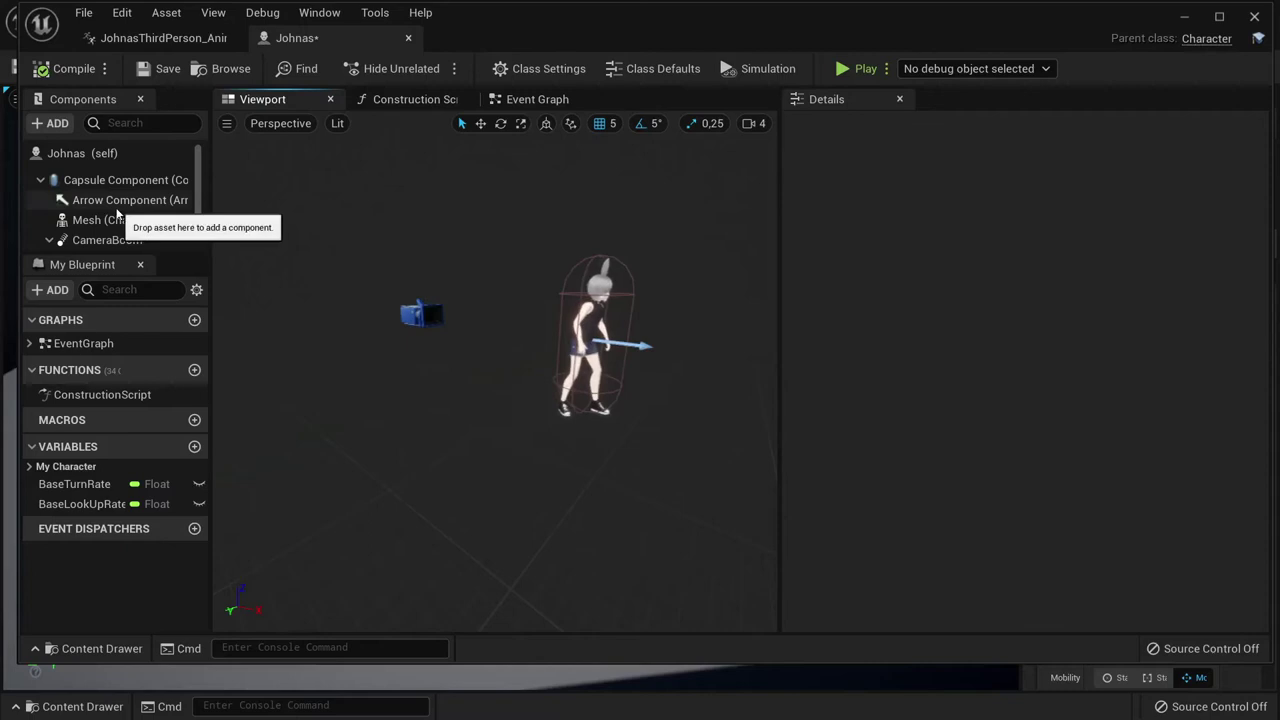
{"action": "scroll", "coordinate": [116, 213], "scroll_direction": "down", "scroll_amount": 2}
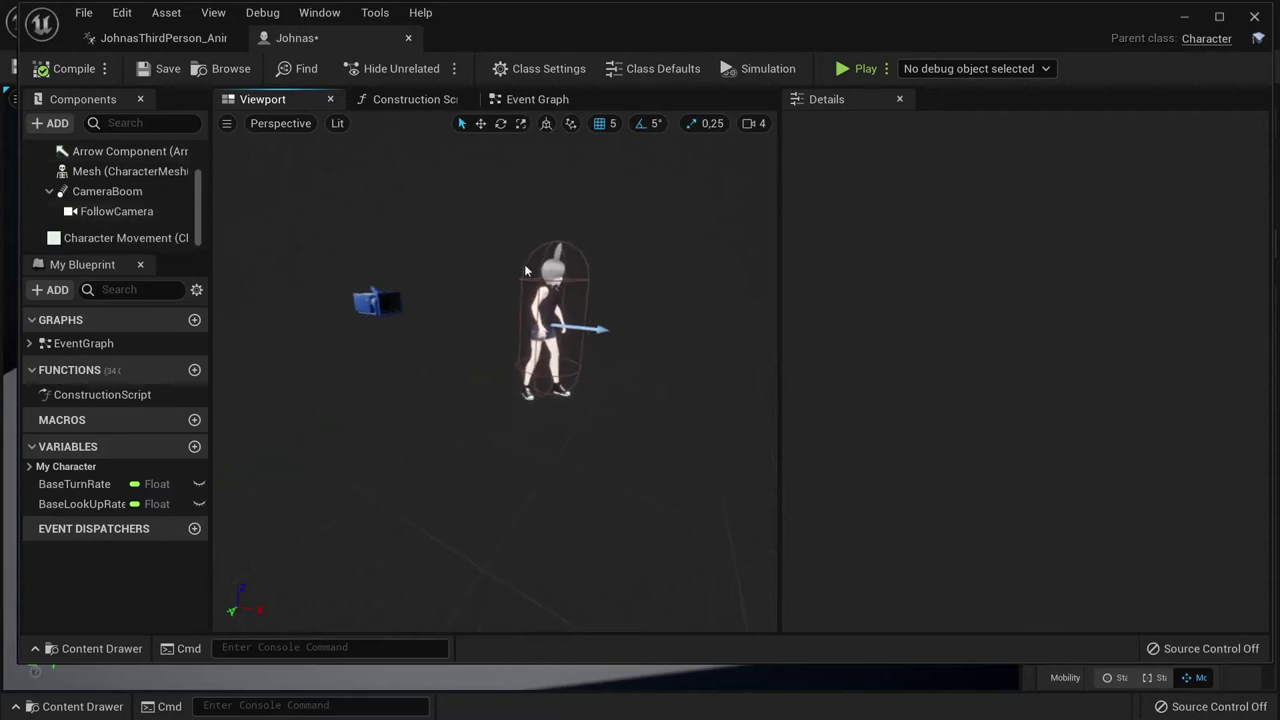
Select Character Movement and look through its settings
{"action": "left_click", "coordinate": [125, 240]}
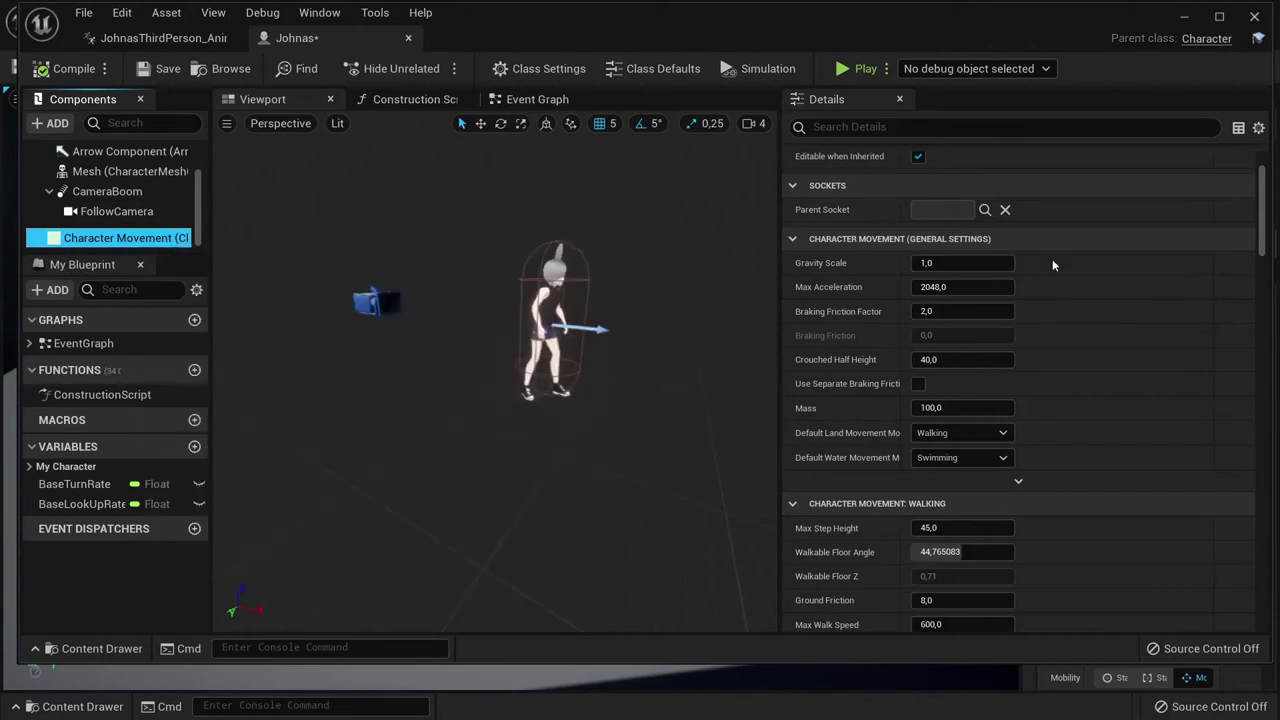
{"action": "scroll", "coordinate": [1126, 278], "scroll_direction": "down", "scroll_amount": 1}
{"action": "scroll", "coordinate": [1126, 278], "scroll_direction": "down", "scroll_amount": 1}
{"action": "scroll", "coordinate": [1126, 278], "scroll_direction": "down", "scroll_amount": 2}
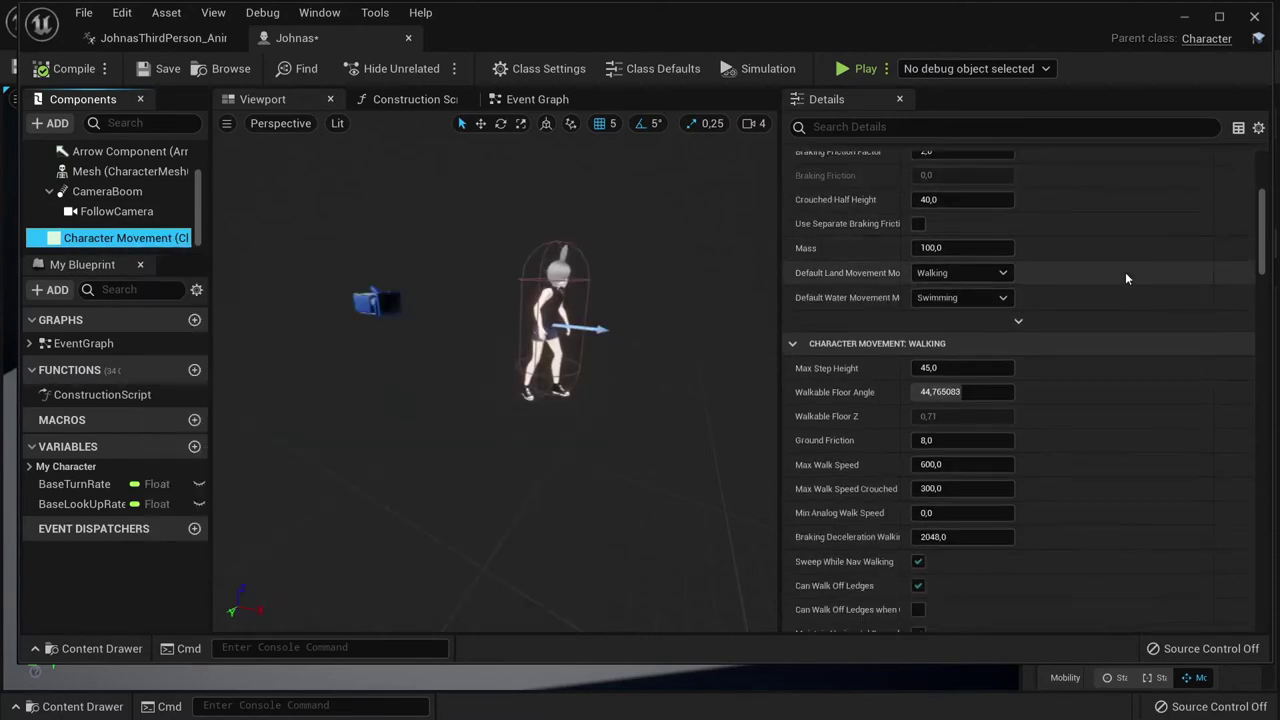
{"action": "scroll", "coordinate": [1126, 278], "scroll_direction": "up", "scroll_amount": 2}
{"action": "scroll", "coordinate": [1126, 278], "scroll_direction": "up", "scroll_amount": 1}
{"action": "scroll", "coordinate": [1126, 278], "scroll_direction": "up", "scroll_amount": 1}
{"action": "scroll", "coordinate": [1126, 278], "scroll_direction": "down", "scroll_amount": 1}
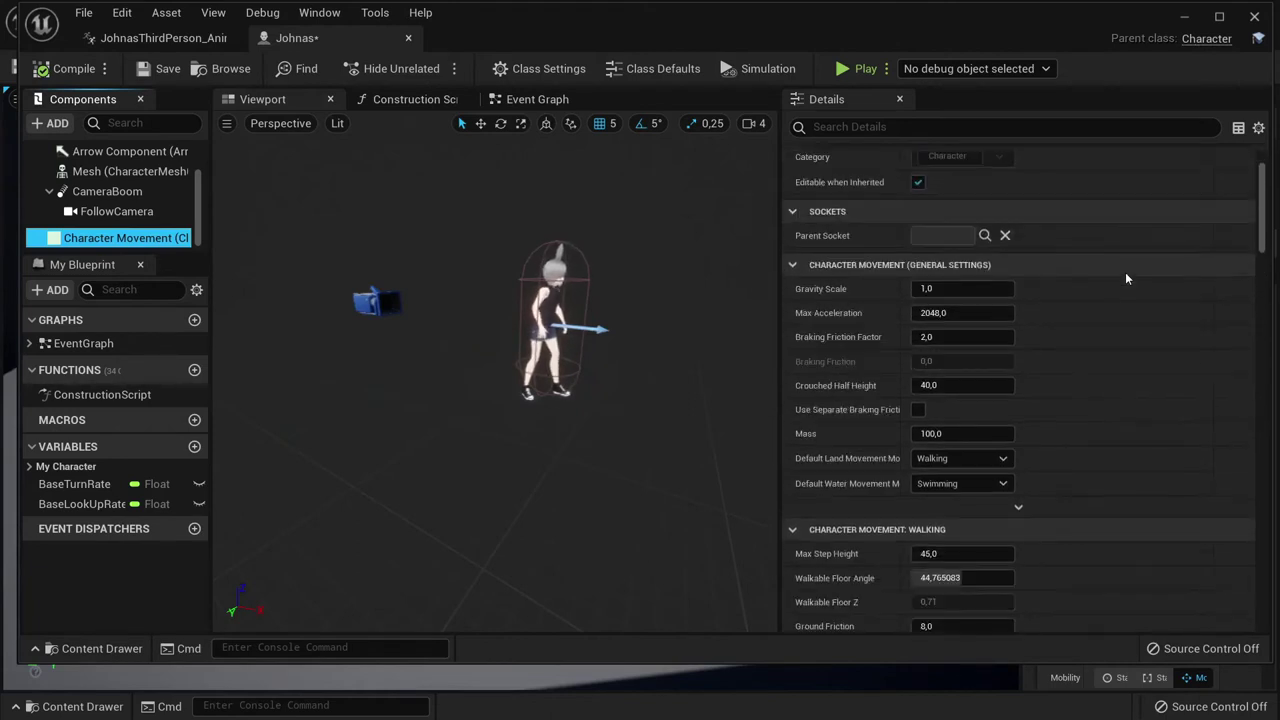
{"action": "scroll", "coordinate": [1126, 278], "scroll_direction": "down", "scroll_amount": 3}
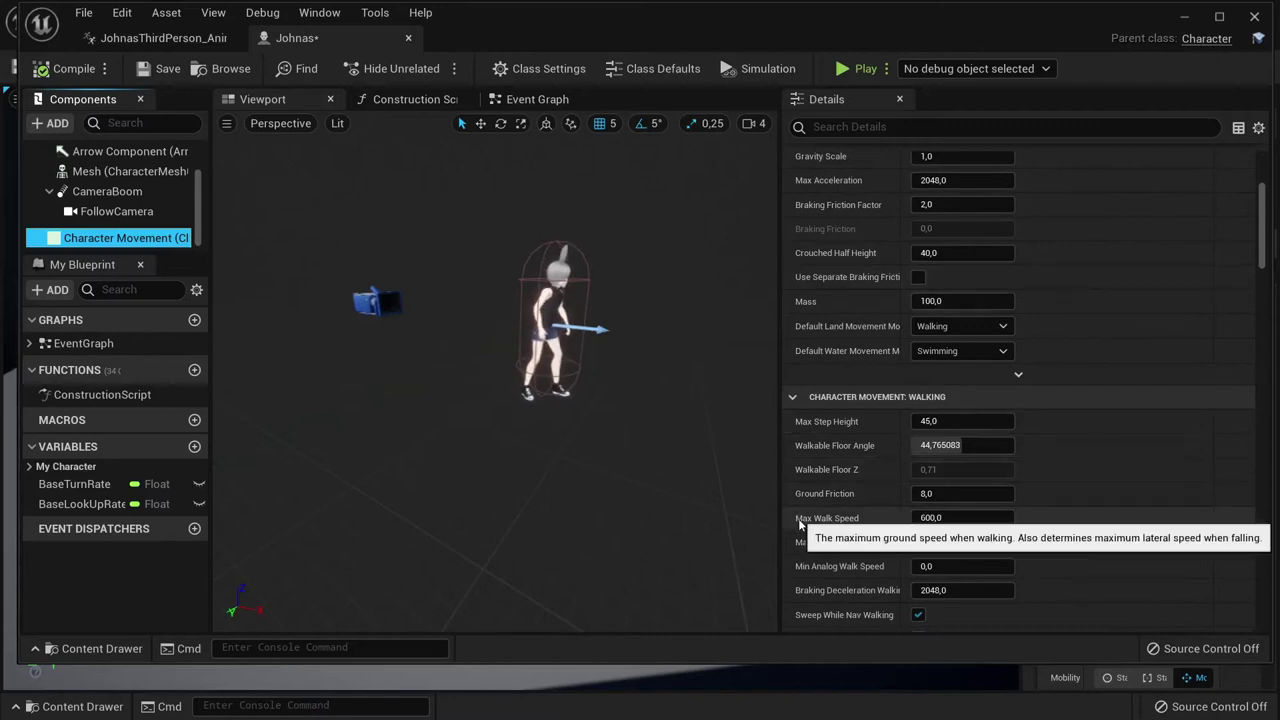
Try a Max Walk Speed of 500, restore it to 600, and save the blueprint
{"action": "left_click", "coordinate": [950, 517]}
{"action": "type", "text": "500"}
{"action": "key", "text": "Return"}
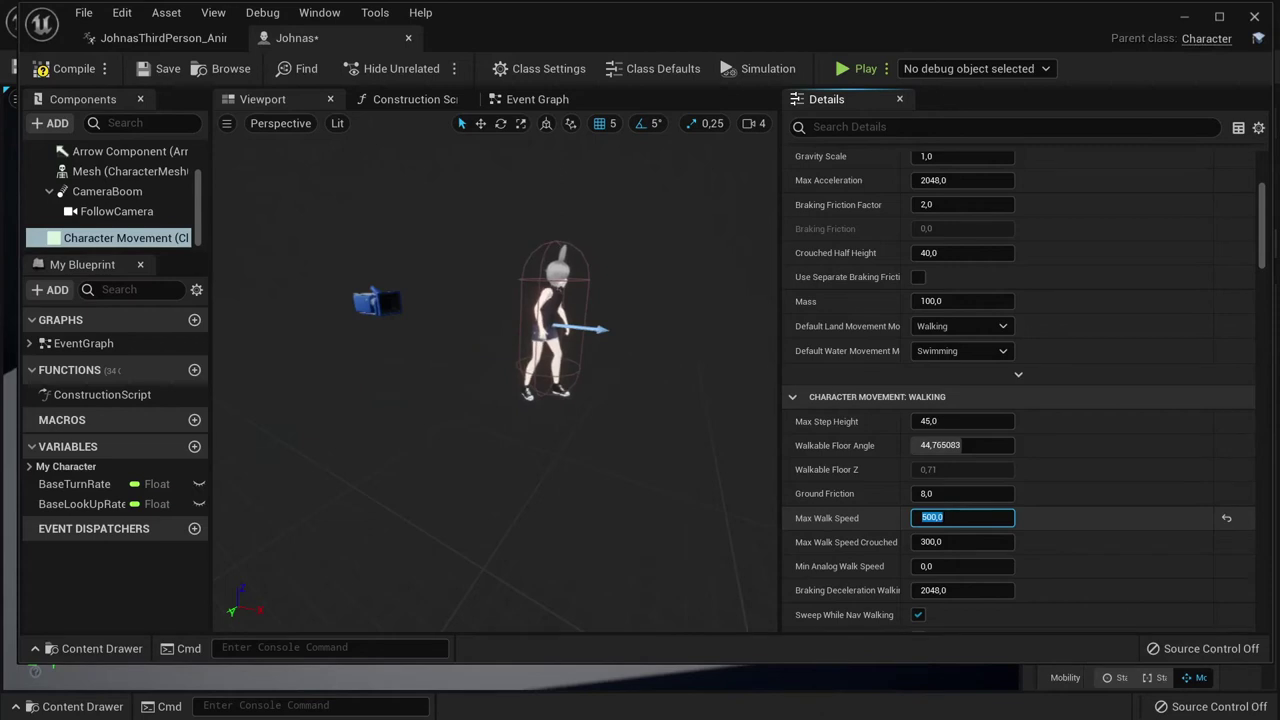
{"action": "type", "text": "400"}
{"action": "key", "text": "BackSpace"}
{"action": "key", "text": "BackSpace"}
{"action": "key", "text": "BackSpace"}
{"action": "type", "text": "600"}
{"action": "key", "text": "Return"}
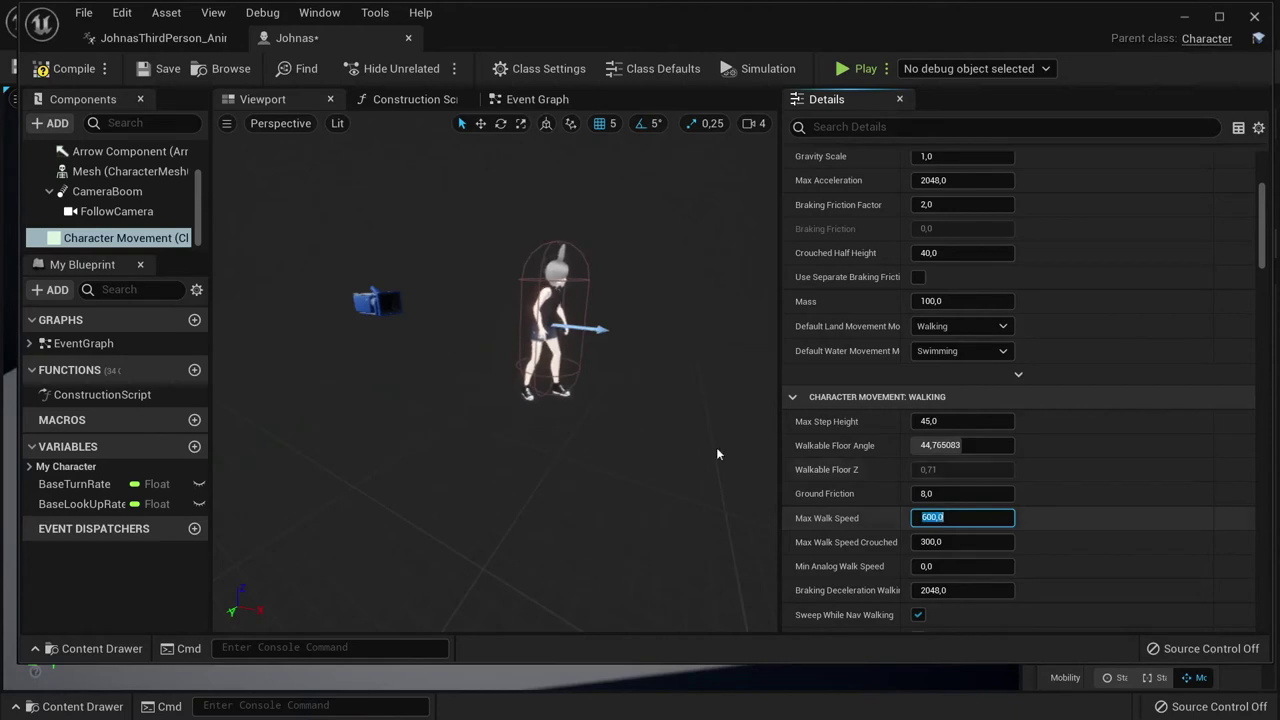
{"action": "left_click", "coordinate": [160, 68]}
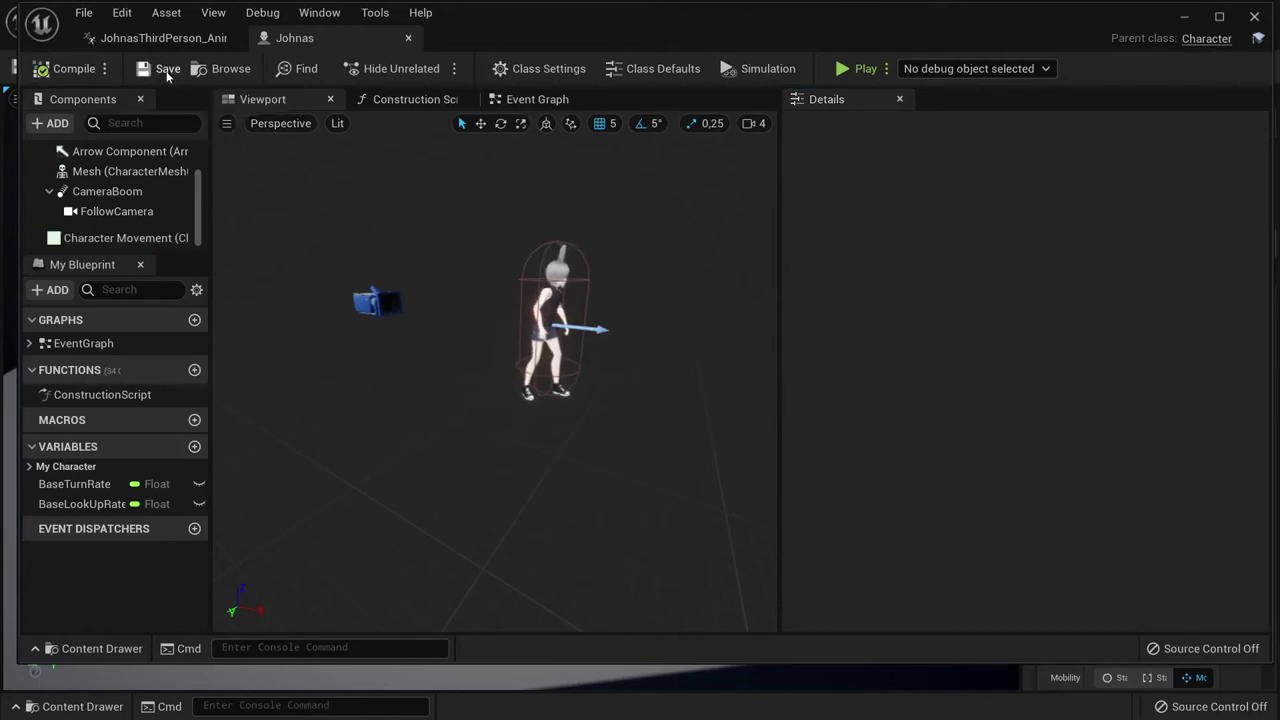
Review the movement settings again and compile the Johnas blueprint
{"action": "left_click", "coordinate": [90, 243]}
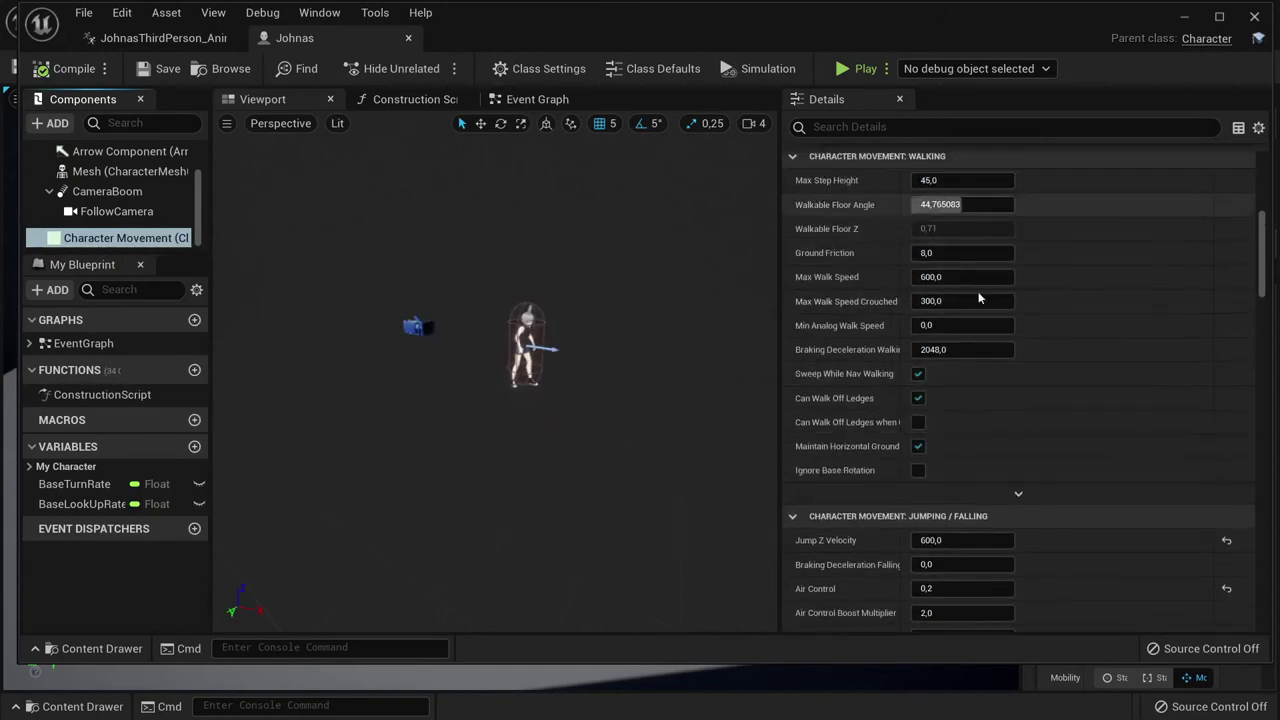
{"action": "scroll", "coordinate": [841, 366], "scroll_direction": "down", "scroll_amount": 5}
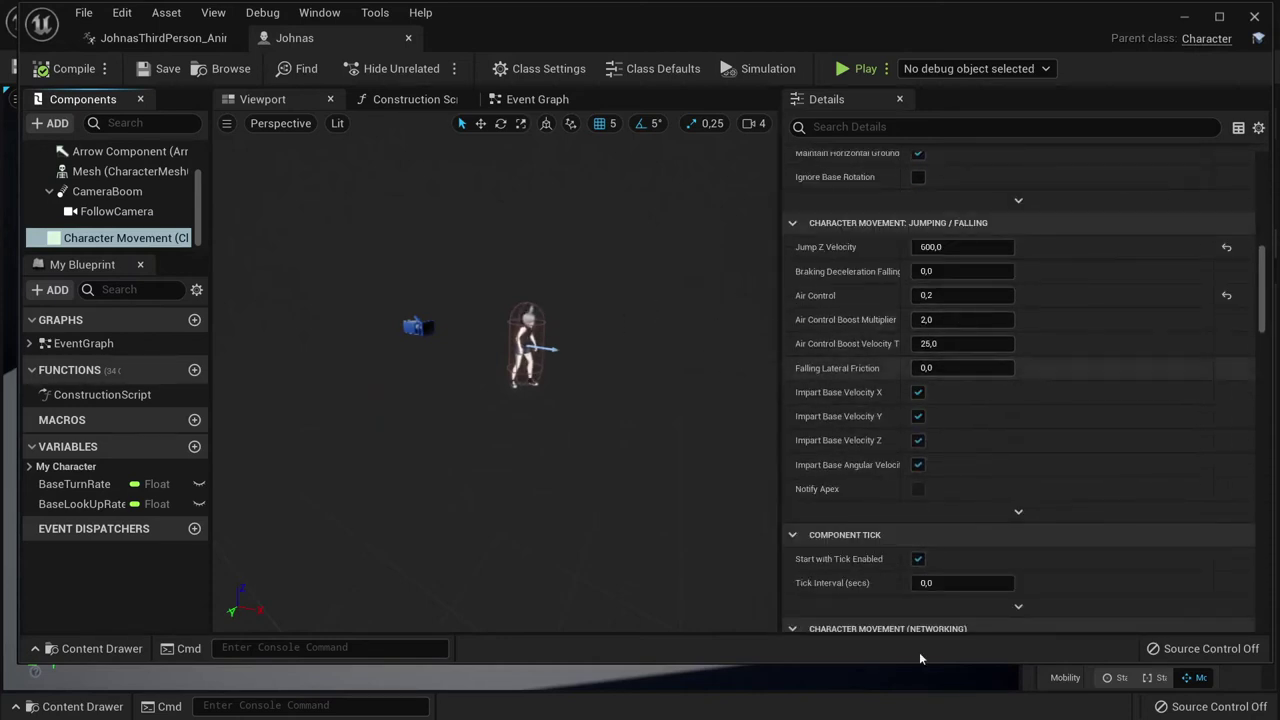
{"action": "scroll", "coordinate": [1038, 389], "scroll_direction": "down", "scroll_amount": 3}
{"action": "scroll", "coordinate": [1012, 439], "scroll_direction": "down", "scroll_amount": 2}
{"action": "scroll", "coordinate": [904, 418], "scroll_direction": "up", "scroll_amount": 2}
{"action": "scroll", "coordinate": [904, 418], "scroll_direction": "up", "scroll_amount": 3}
{"action": "scroll", "coordinate": [905, 420], "scroll_direction": "up", "scroll_amount": 3}
{"action": "scroll", "coordinate": [905, 420], "scroll_direction": "up", "scroll_amount": 2}
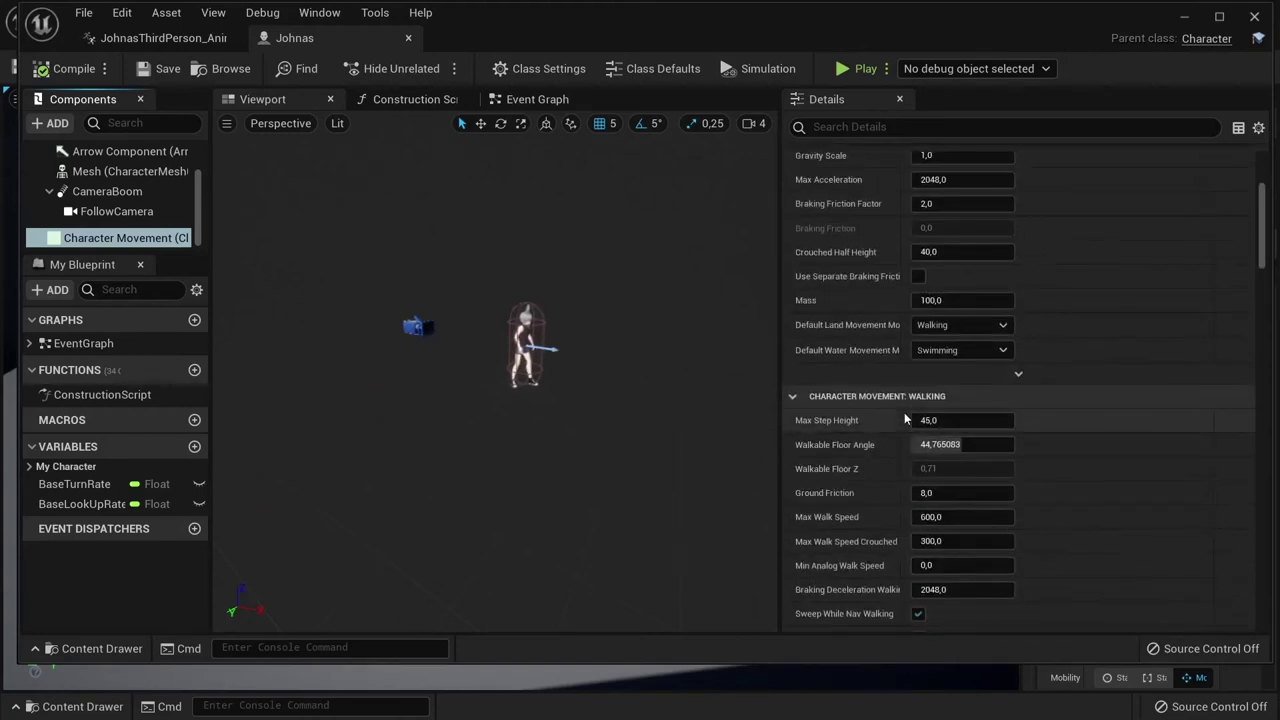
{"action": "left_click", "coordinate": [80, 68]}
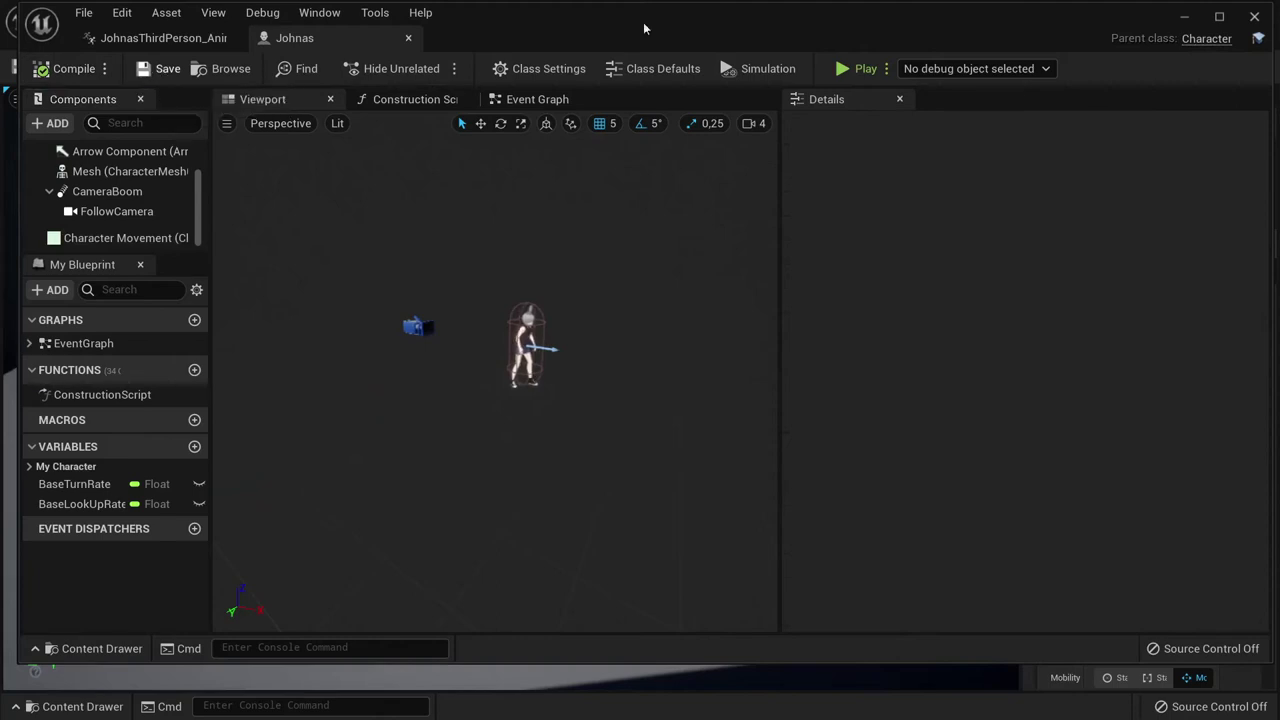
Close the blueprint editor and place the Johnas character into the level
{"action": "left_click", "coordinate": [1255, 18]}
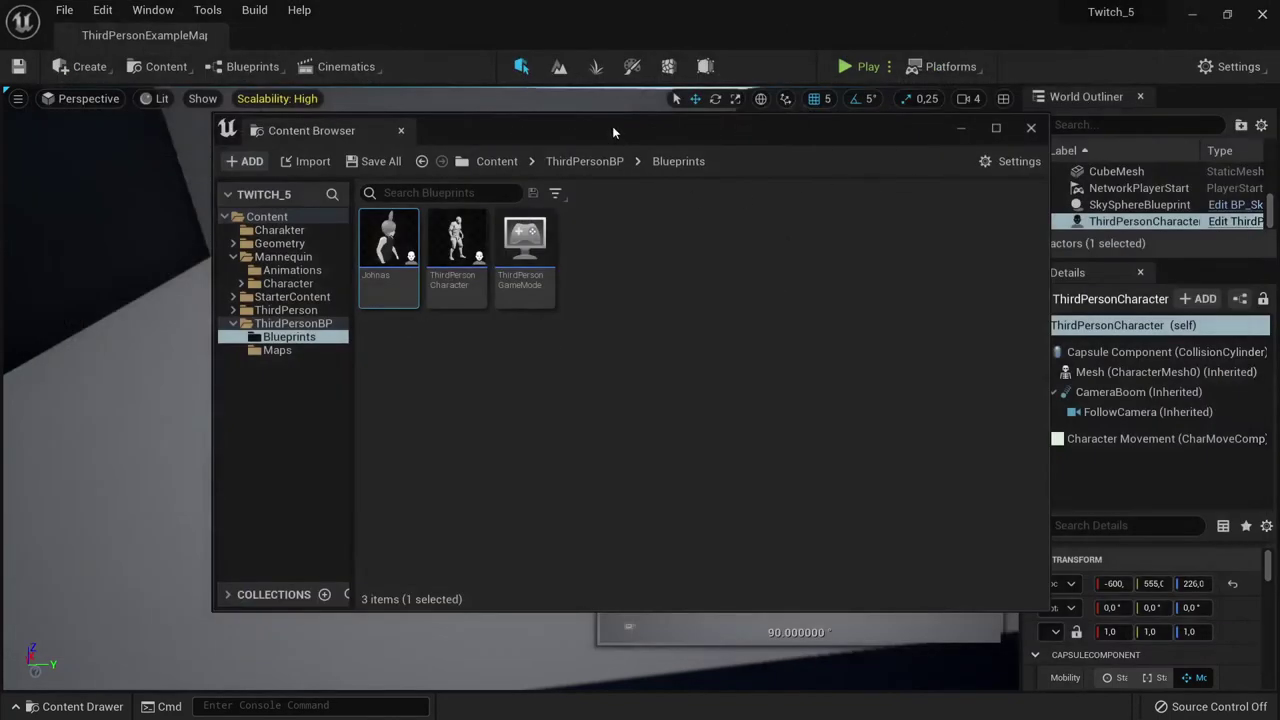
{"action": "left_click_drag", "start_coordinate": [612, 126], "coordinate": [1007, 117]}
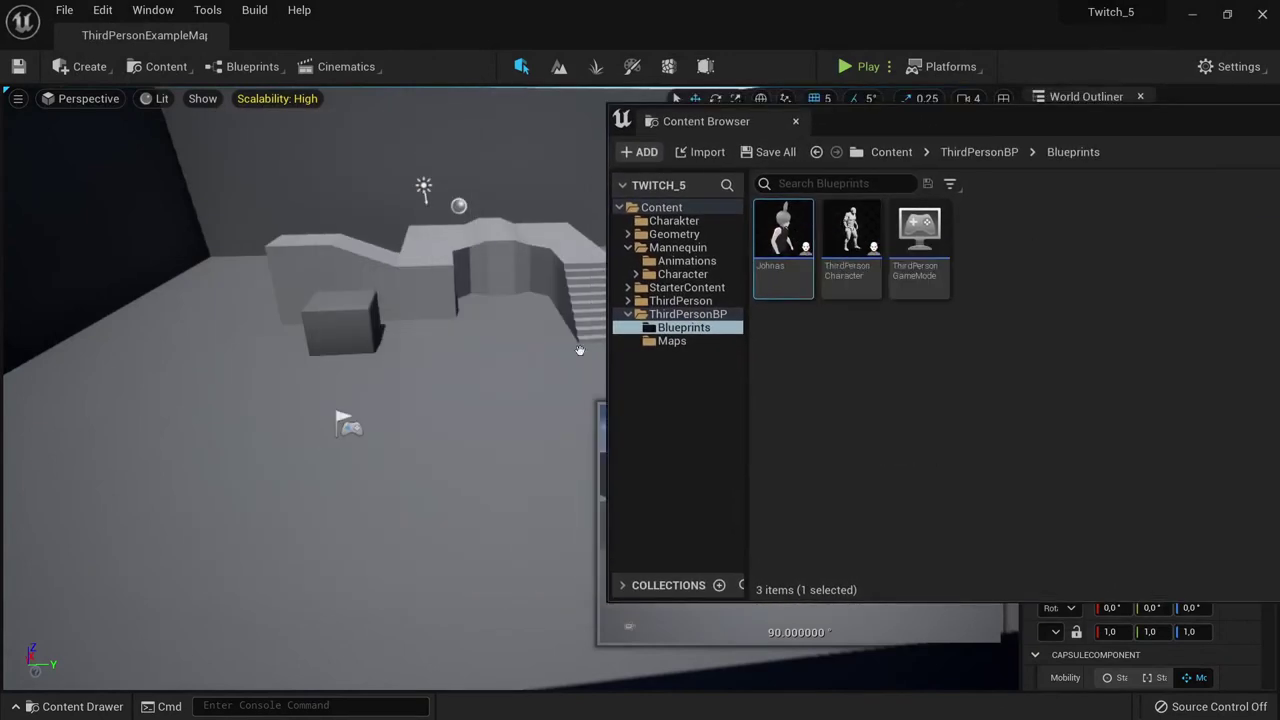
{"action": "left_click_drag", "start_coordinate": [579, 350], "coordinate": [480, 385]}
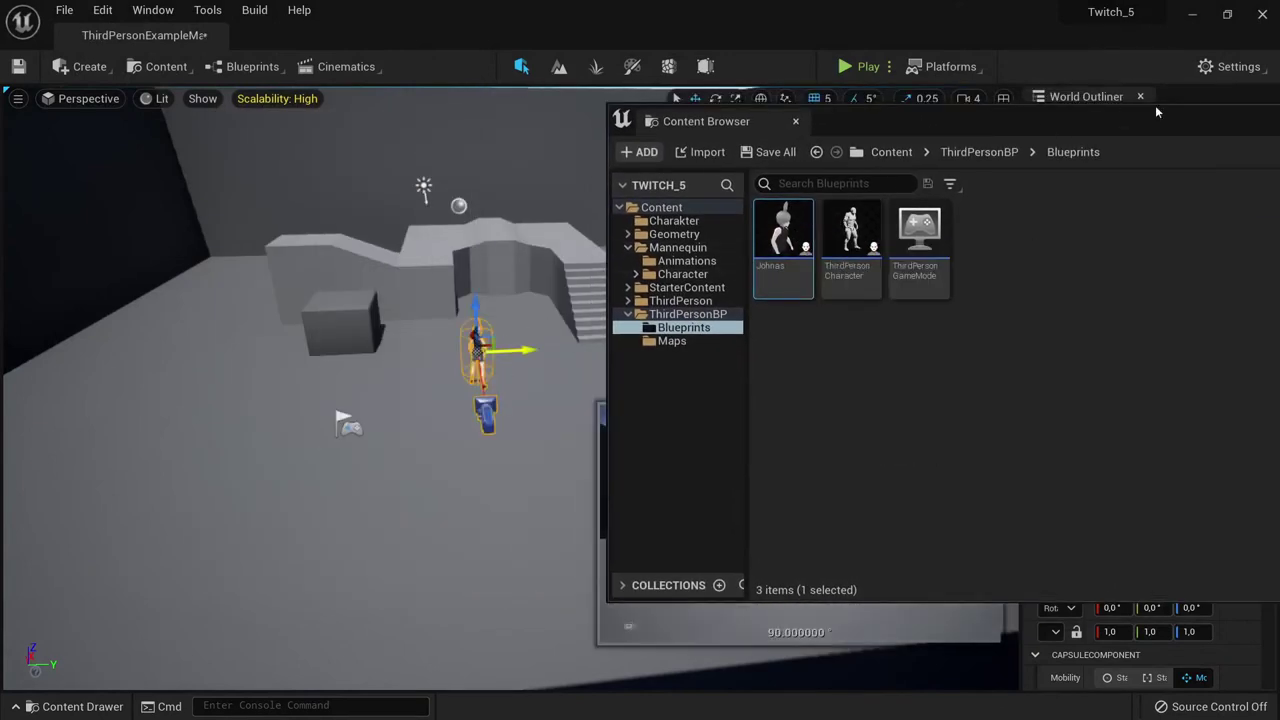
{"action": "left_click_drag", "start_coordinate": [1155, 111], "coordinate": [663, 111]}
{"action": "left_click", "coordinate": [860, 121]}
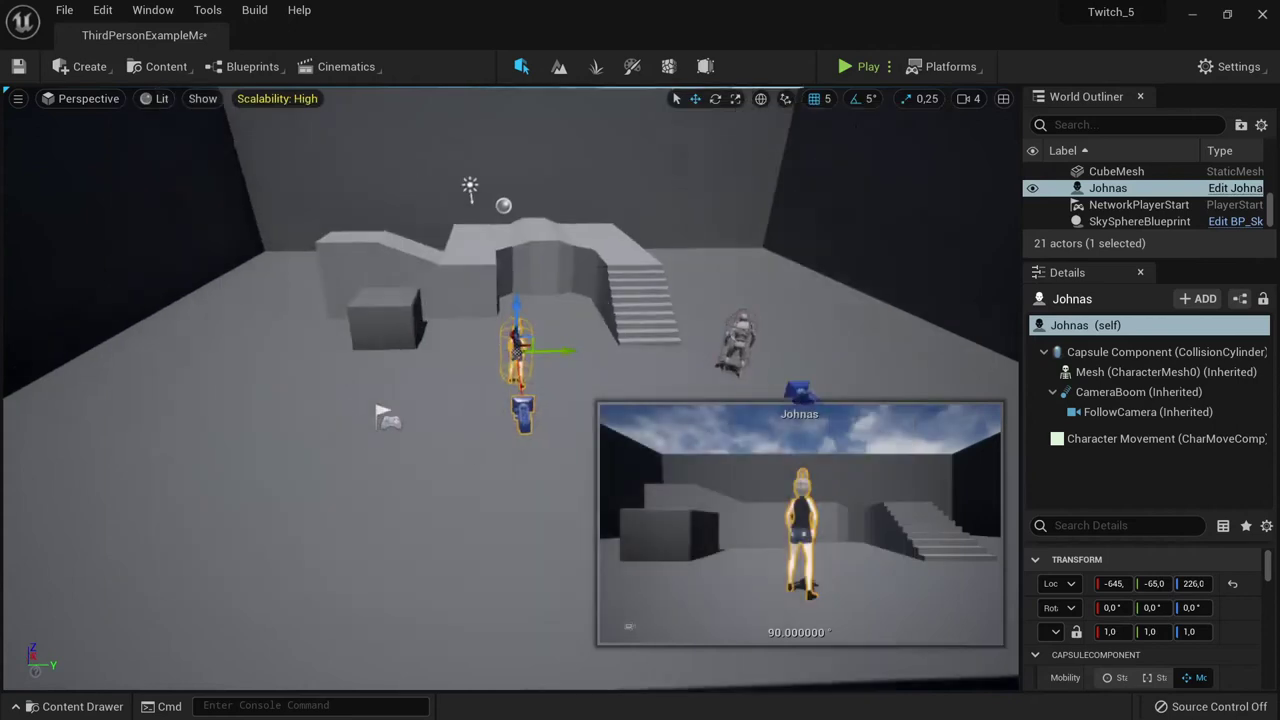
{"action": "right_click_drag", "start_coordinate": [500, 400], "coordinate": [450, 300]}
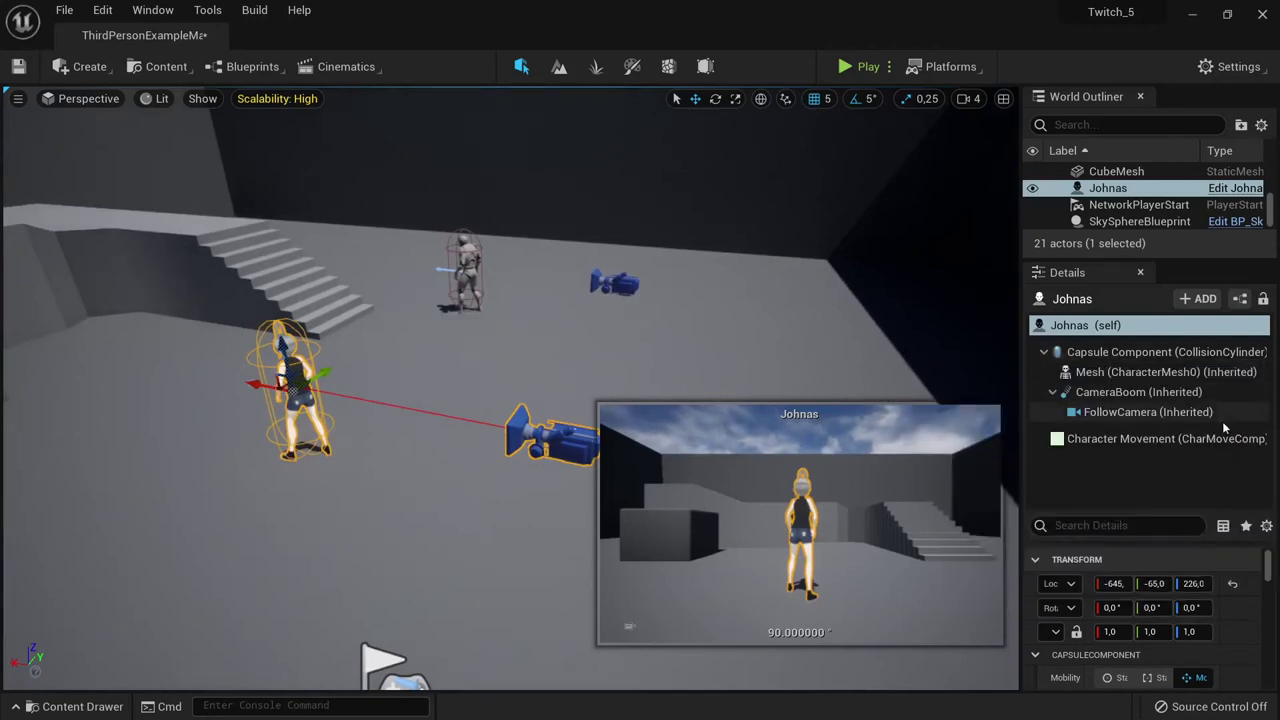
Raise the follow camera above the character and tilt it slightly downward
{"action": "left_click", "coordinate": [1100, 412]}
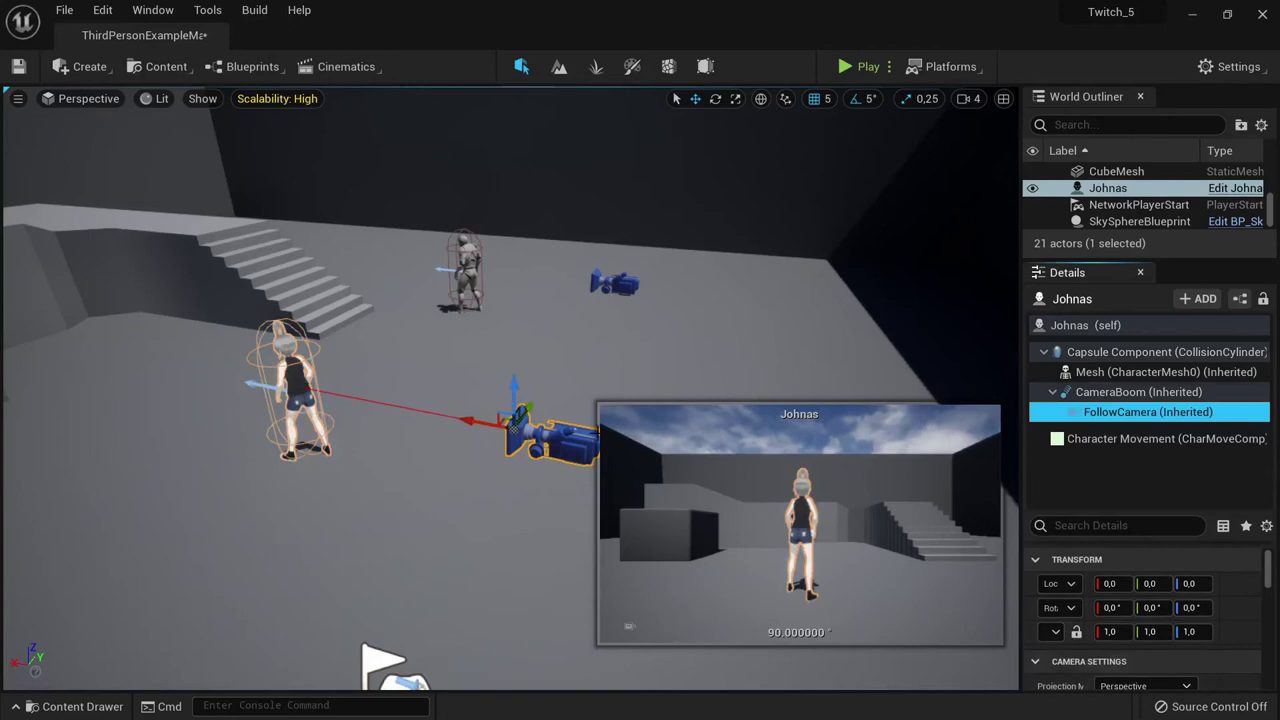
{"action": "mouse_move", "coordinate": [512, 402]}
{"action": "left_mouse_down"}
{"action": "mouse_move", "coordinate": [505, 383]}
{"action": "mouse_move", "coordinate": [438, 390]}
{"action": "mouse_move", "coordinate": [468, 347]}
{"action": "left_mouse_up"}
{"action": "key", "text": "e"}
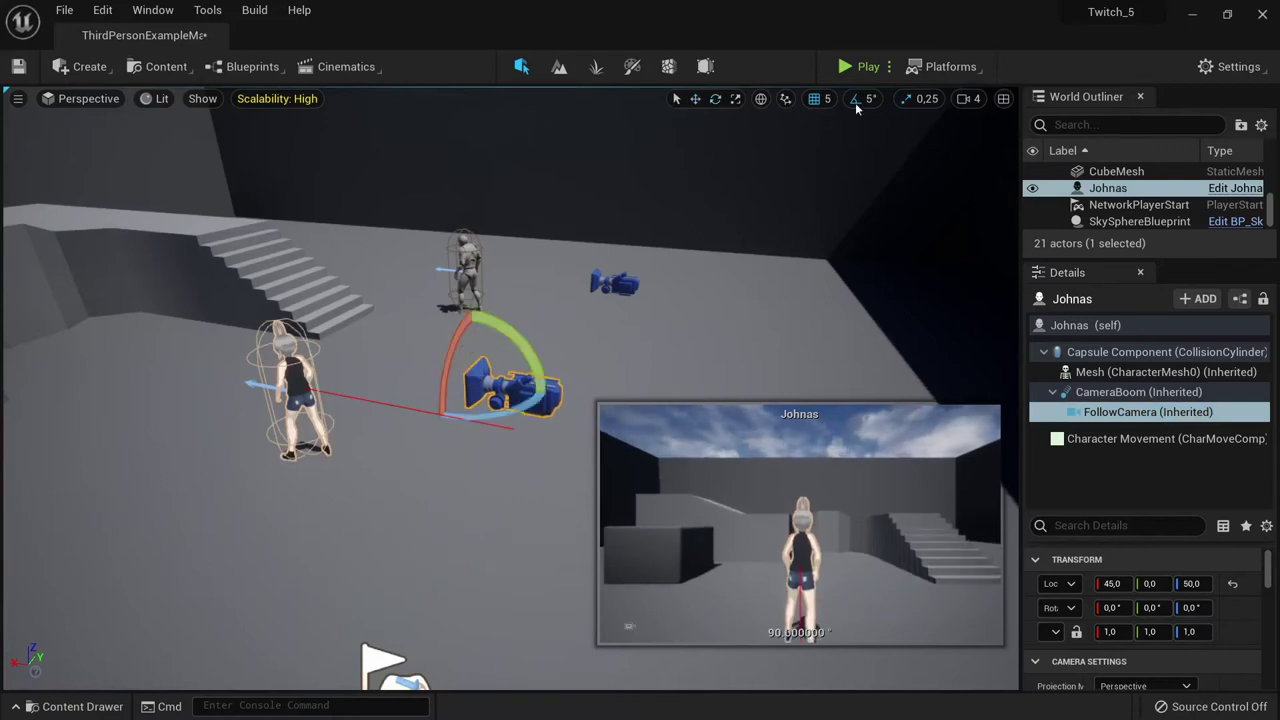
{"action": "mouse_move", "coordinate": [524, 347]}
{"action": "left_mouse_down"}
{"action": "mouse_move", "coordinate": [407, 375]}
{"action": "mouse_move", "coordinate": [474, 347]}
{"action": "left_mouse_up"}
{"action": "key", "text": "w"}
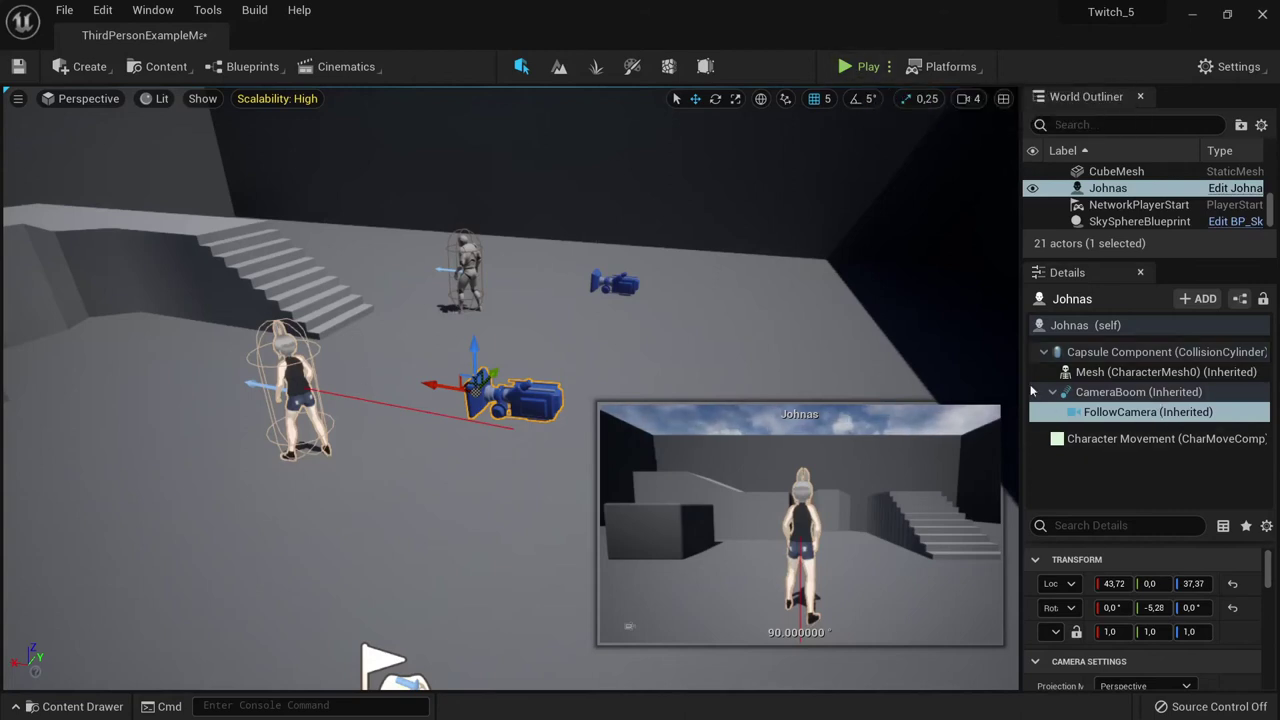
Save the level map and orbit closer to the placed characters
{"action": "left_click_drag", "start_coordinate": [326, 340], "coordinate": [663, 244], "text": "alt"}
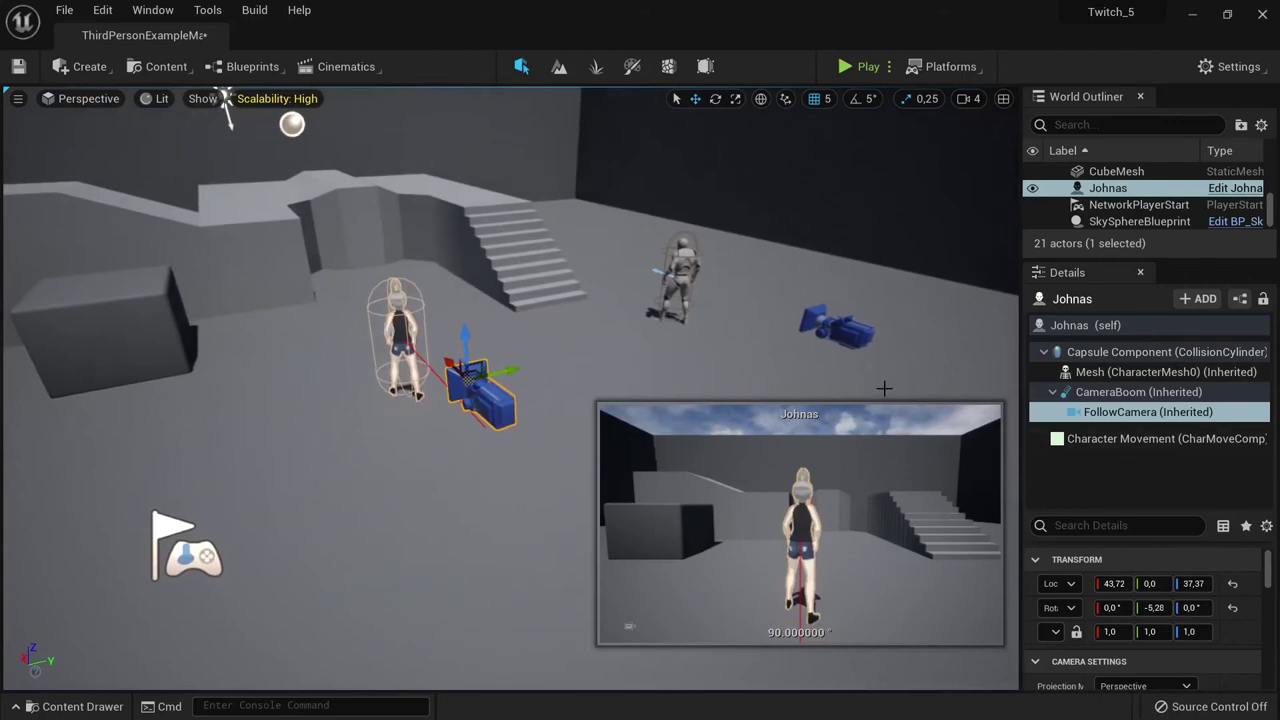
{"action": "key", "text": "ctrl+s"}
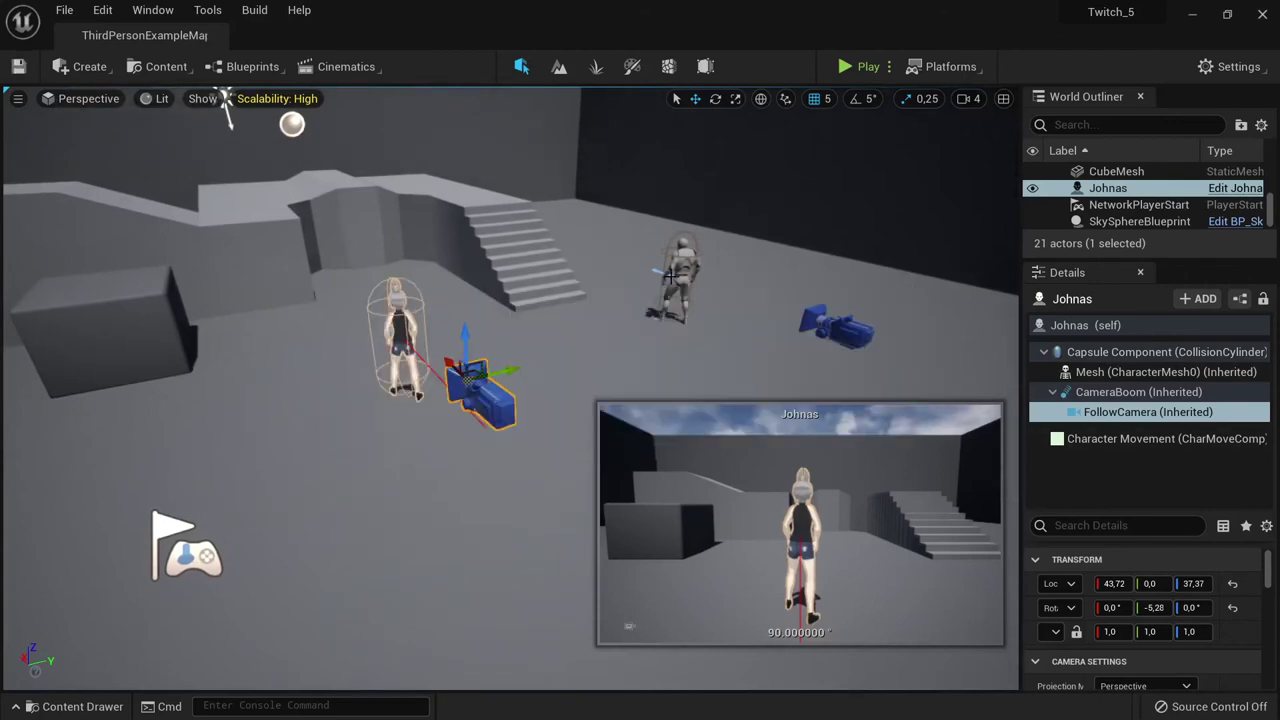
{"action": "left_click", "coordinate": [671, 344]}
{"action": "mouse_move", "coordinate": [671, 344]}
{"action": "left_mouse_down", "text": "alt"}
{"action": "mouse_move", "coordinate": [553, 336]}
{"action": "mouse_move", "coordinate": [469, 358]}
{"action": "mouse_move", "coordinate": [494, 373]}
{"action": "mouse_move", "coordinate": [712, 362]}
{"action": "left_mouse_up", "text": "alt"}
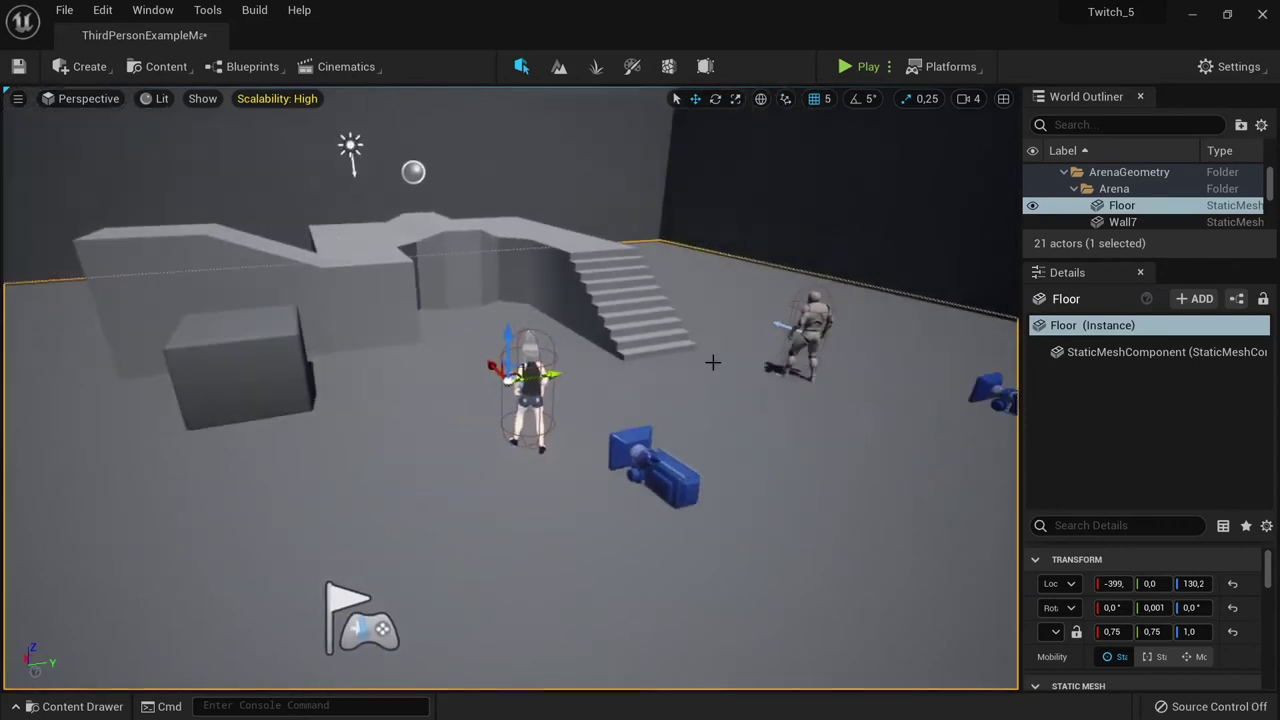
Play the level, run the character forward, then stop the session
{"action": "left_click", "coordinate": [852, 66]}
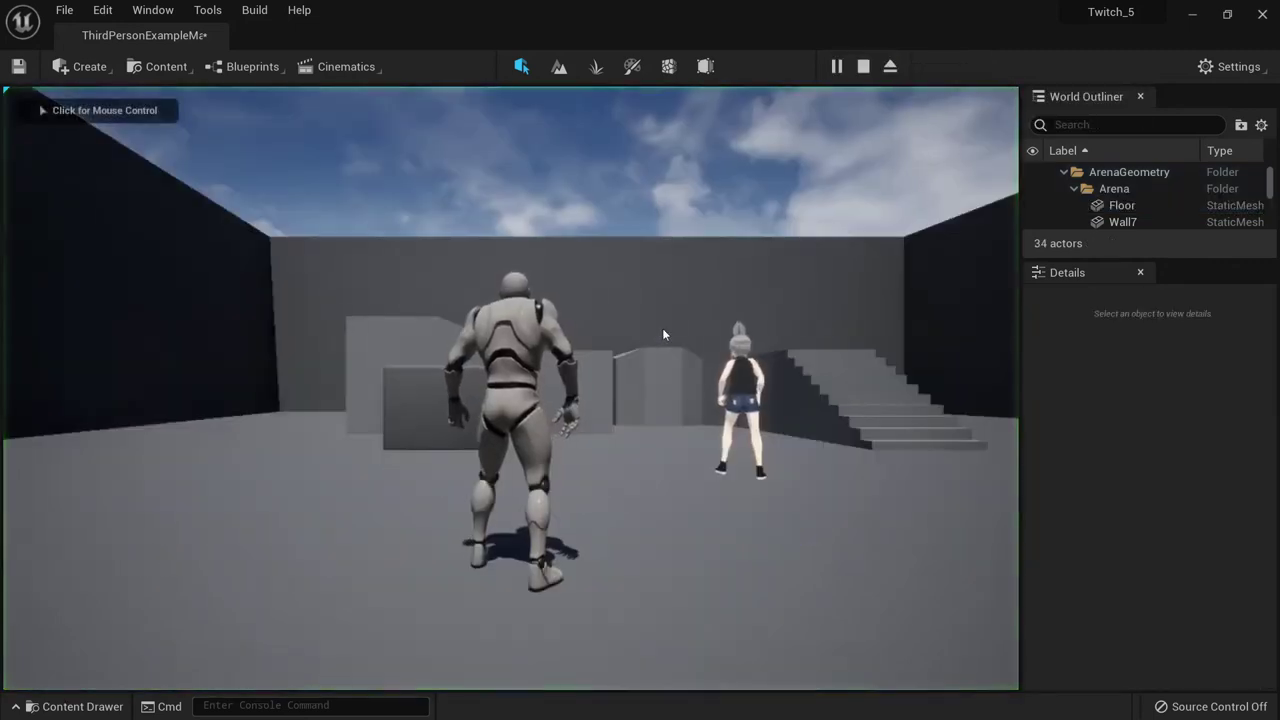
{"action": "left_click", "coordinate": [662, 328]}
{"action": "key", "text": "w"}
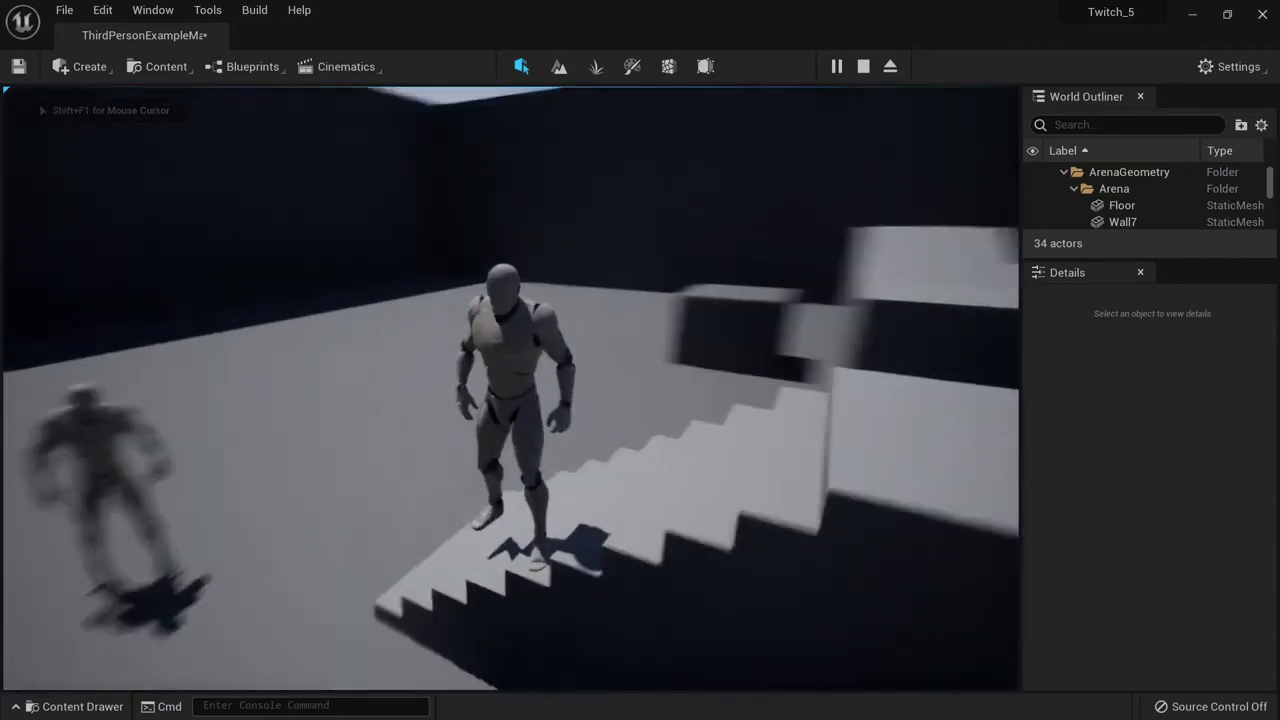
{"action": "key", "text": "Escape"}
{"action": "left_click", "coordinate": [889, 412]}
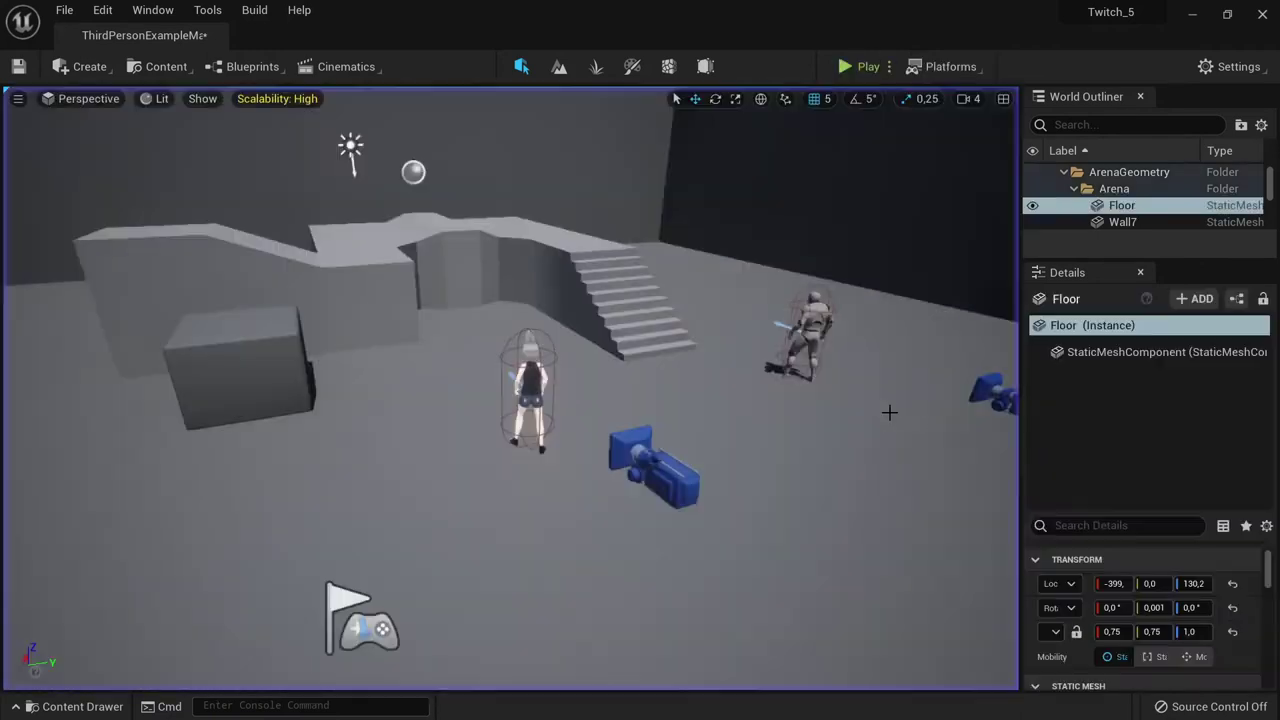
Delete the Johnas and ThirdPersonCharacter actors from the arena
{"action": "right_click_drag", "start_coordinate": [889, 412], "coordinate": [889, 412]}
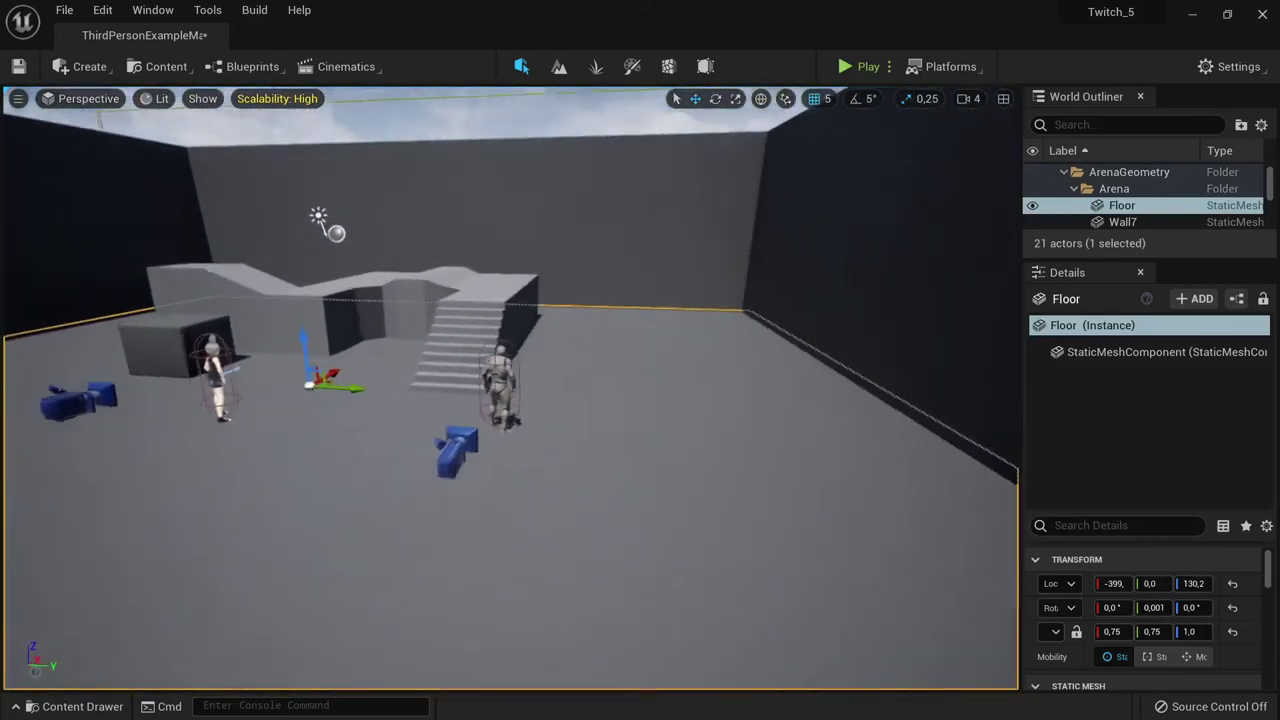
{"action": "right_click_drag", "start_coordinate": [617, 400], "coordinate": [617, 400]}
{"action": "left_click", "coordinate": [680, 400]}
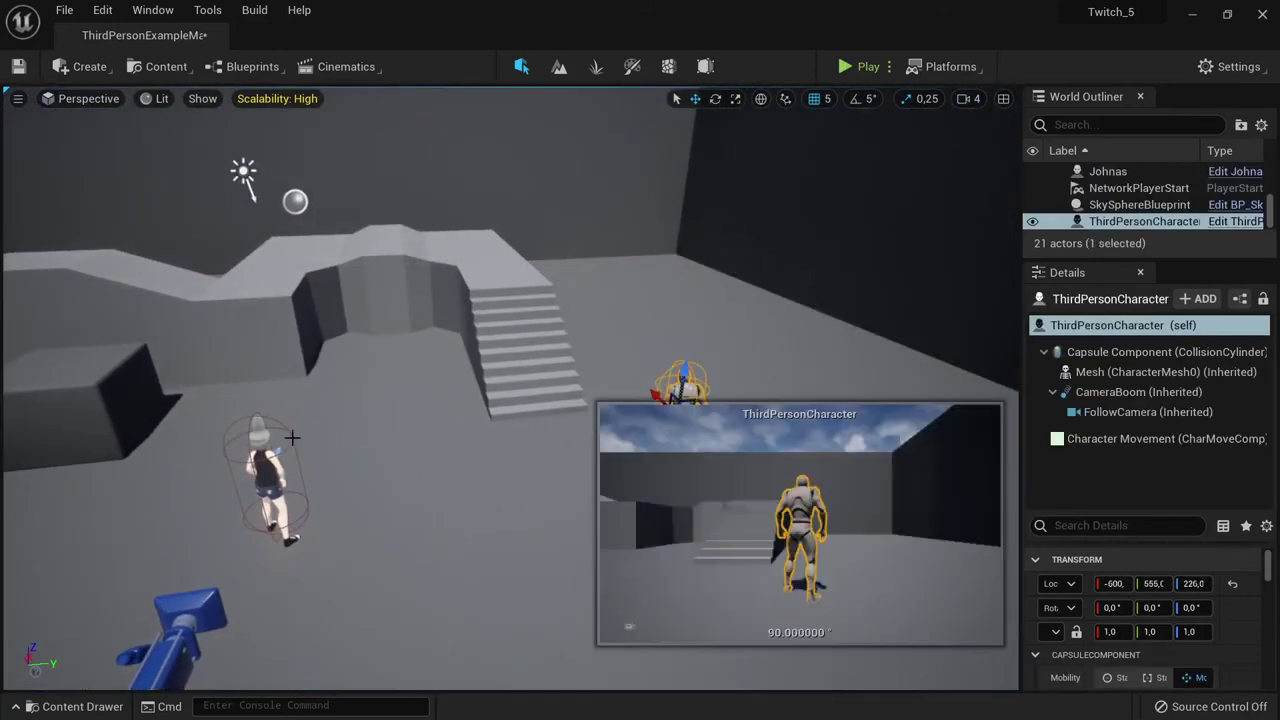
{"action": "left_click", "coordinate": [268, 448], "text": "ctrl"}
{"action": "left_click", "coordinate": [260, 443]}
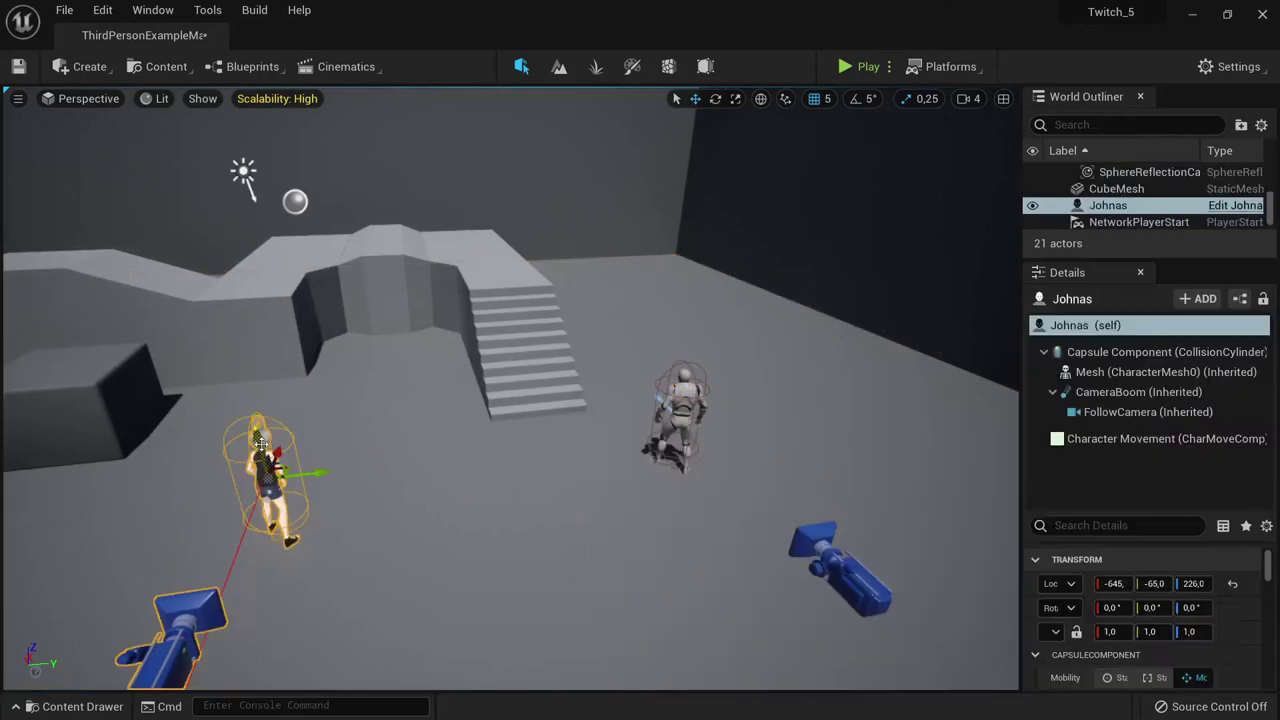
{"action": "key", "text": "Delete"}
{"action": "left_click", "coordinate": [689, 389]}
{"action": "key", "text": "Delete"}
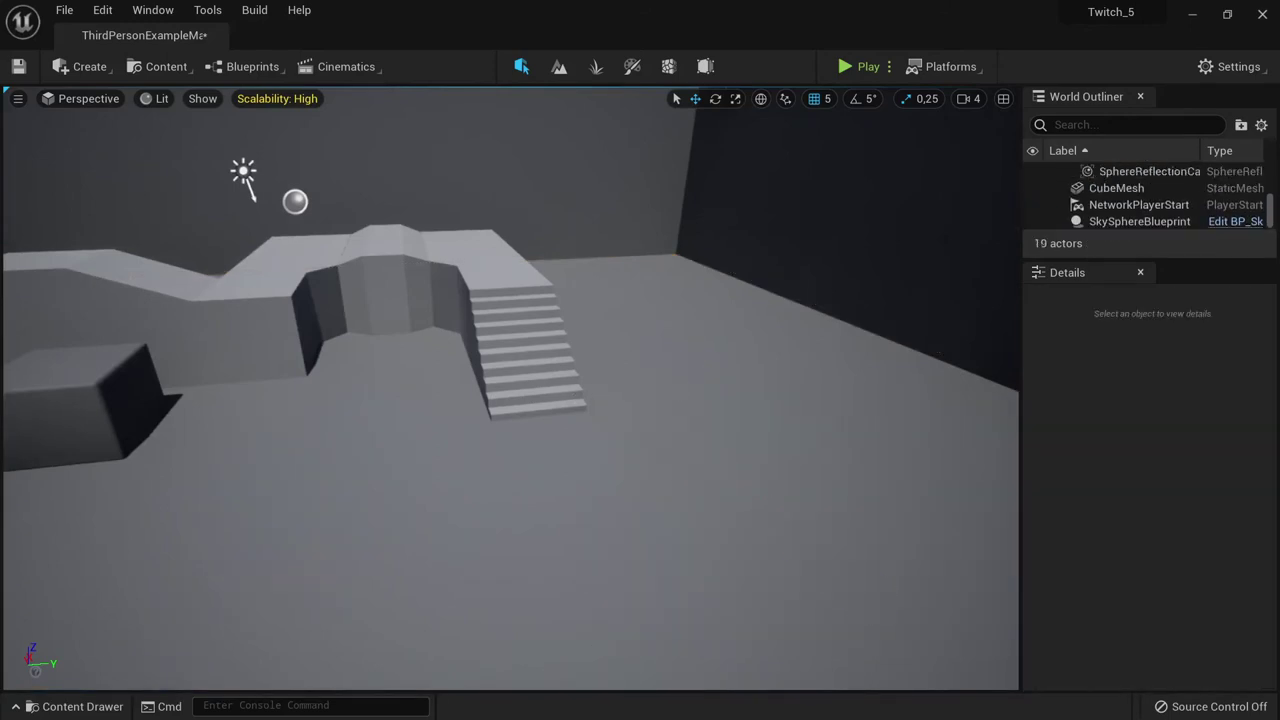
{"action": "right_click_drag", "start_coordinate": [574, 394], "coordinate": [574, 394]}
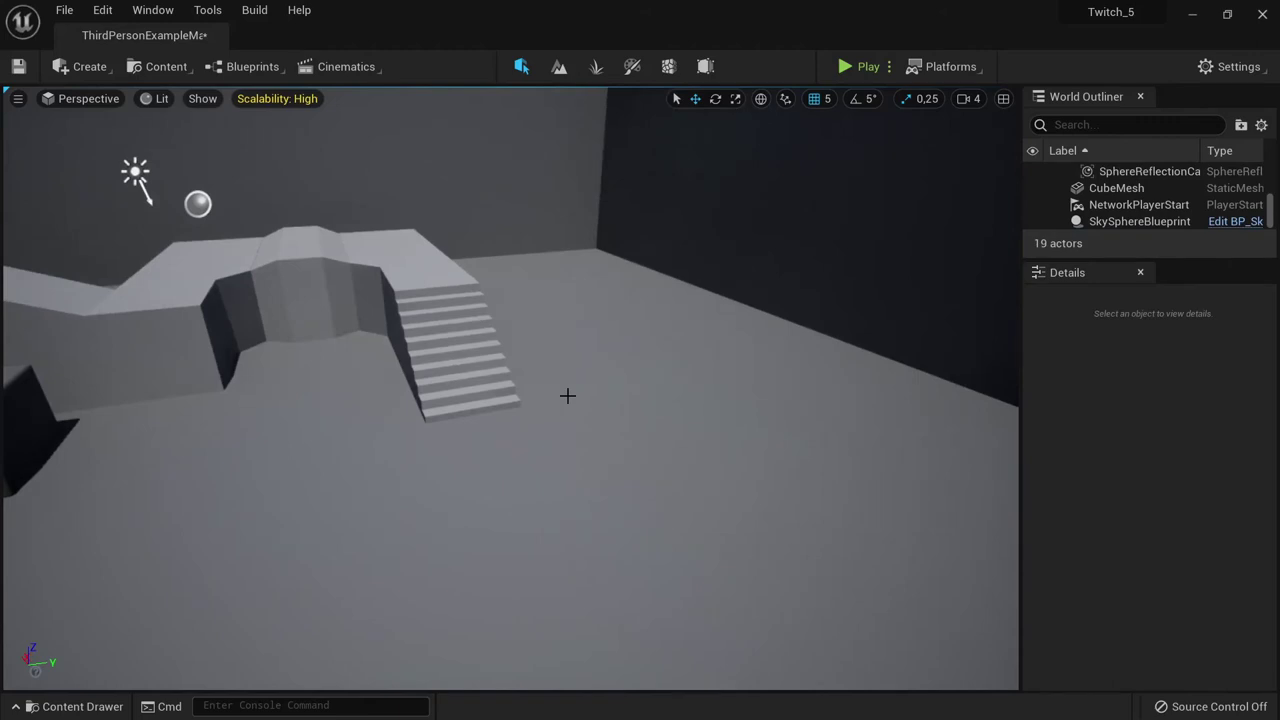
Open the ThirdPersonGameMode blueprint from Content Browser 1
{"action": "left_click", "coordinate": [160, 66]}
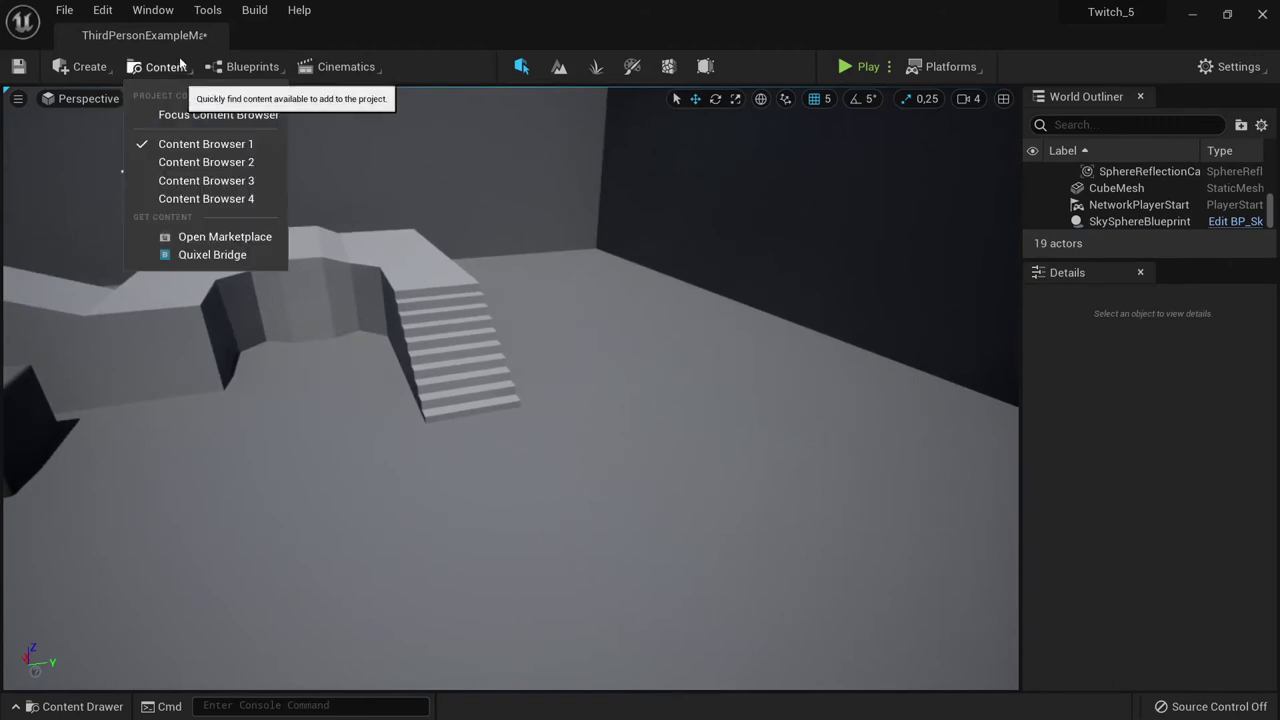
{"action": "left_click", "coordinate": [203, 140]}
{"action": "double_click", "coordinate": [427, 230]}
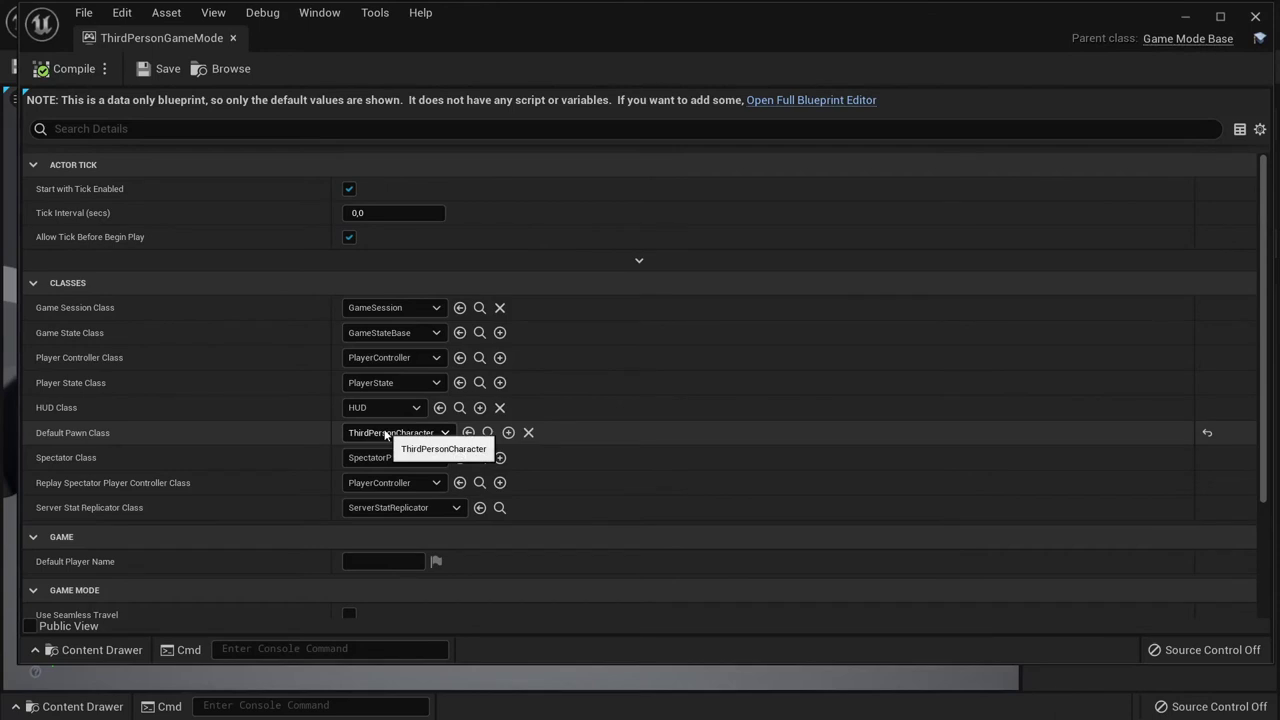
Set the Default Pawn Class to Johnas, save, and close the game mode editor
{"action": "left_click", "coordinate": [385, 434]}
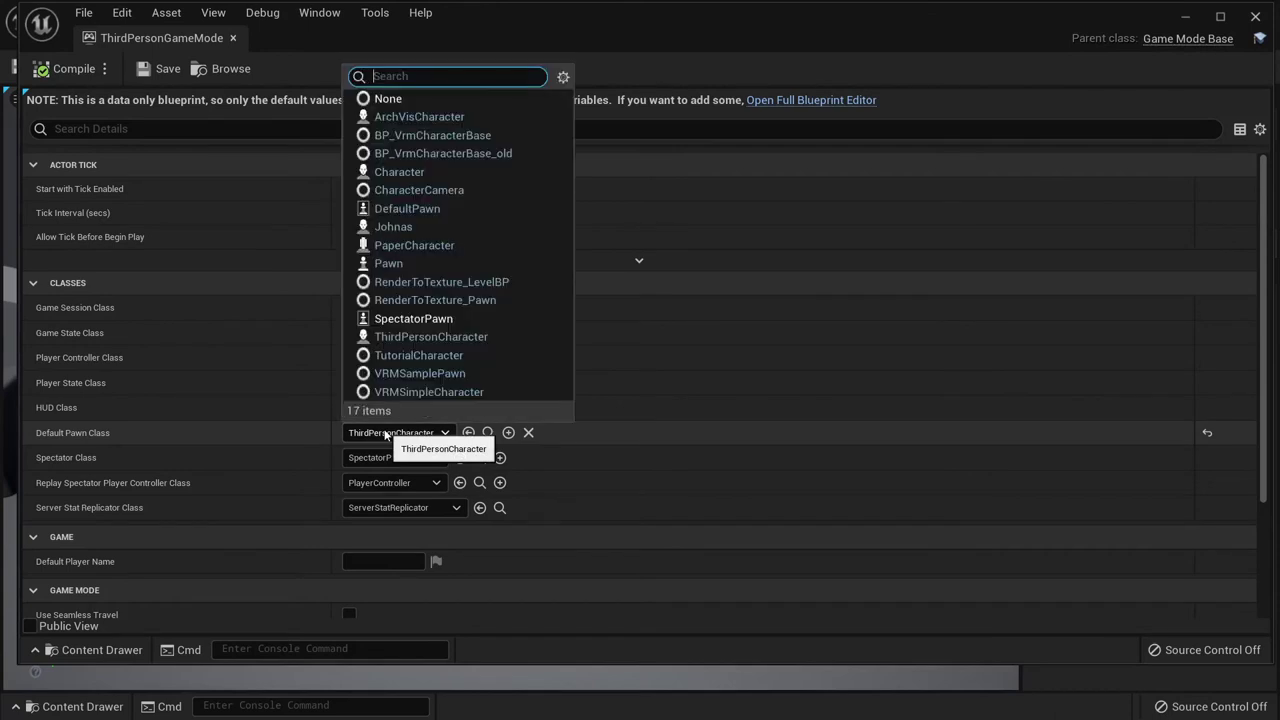
{"action": "type", "text": "jo"}
{"action": "left_click", "coordinate": [433, 490]}
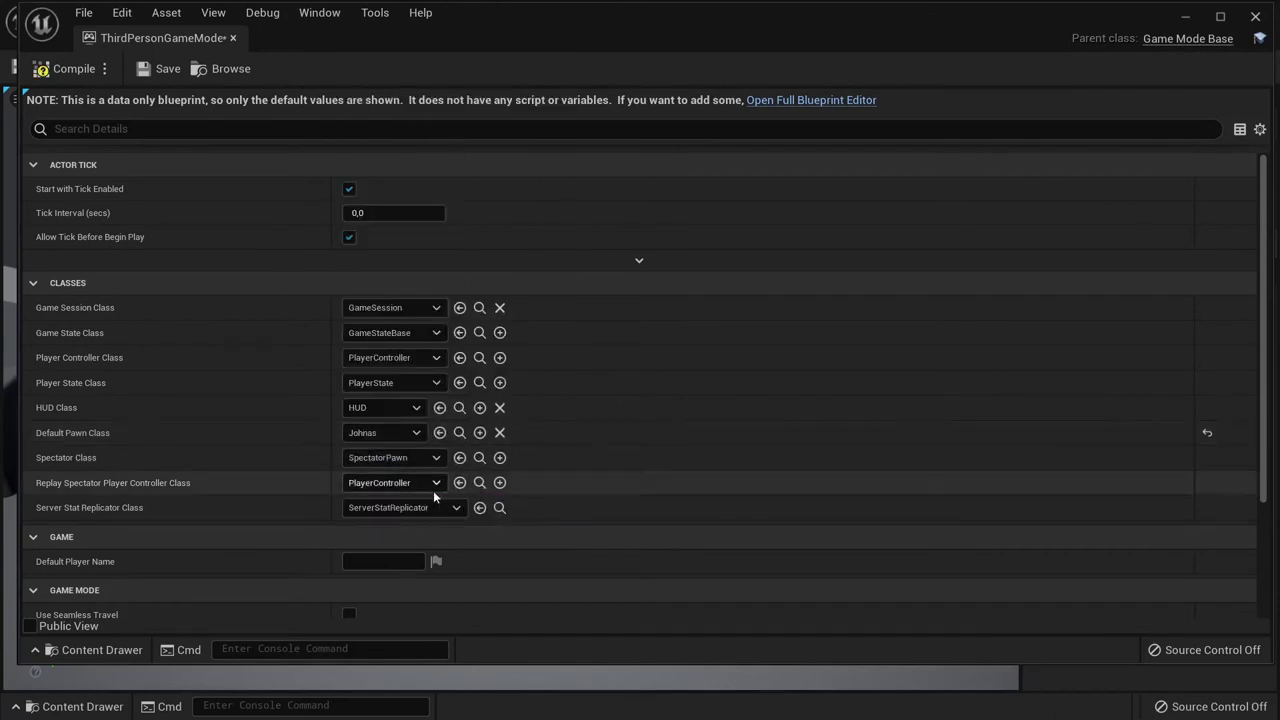
{"action": "left_click", "coordinate": [166, 70]}
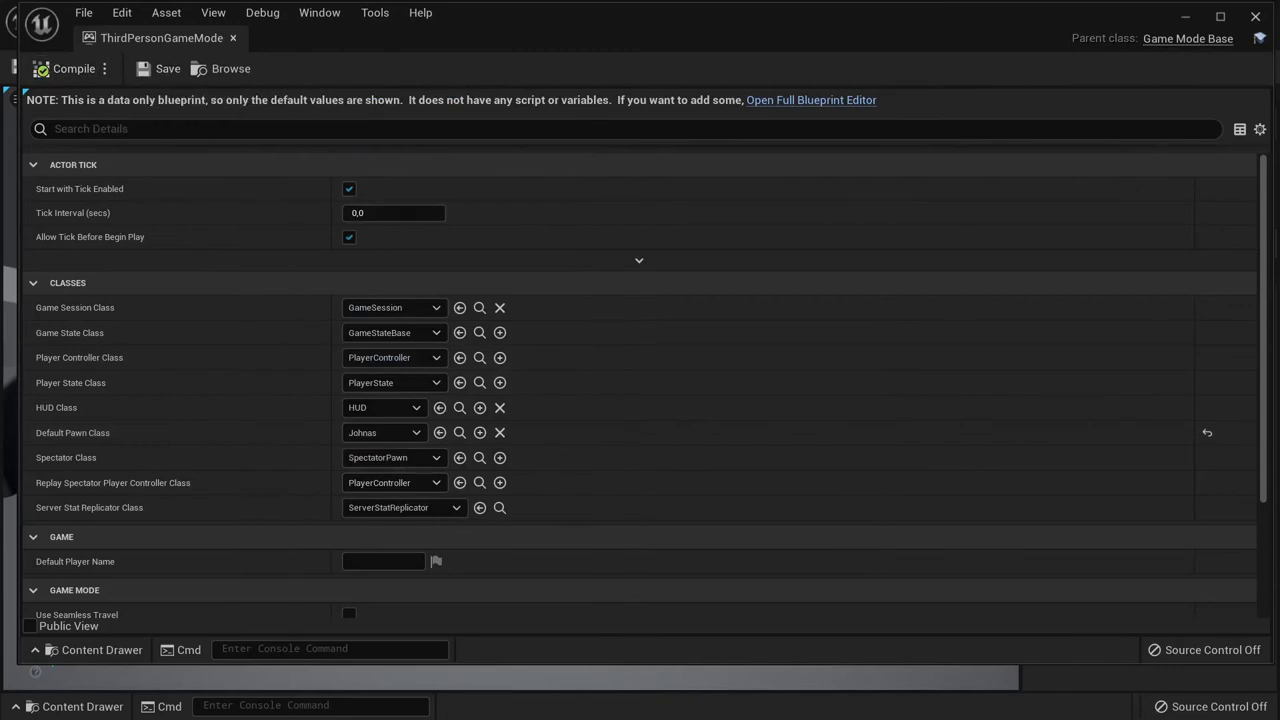
{"action": "left_click", "coordinate": [1255, 16]}
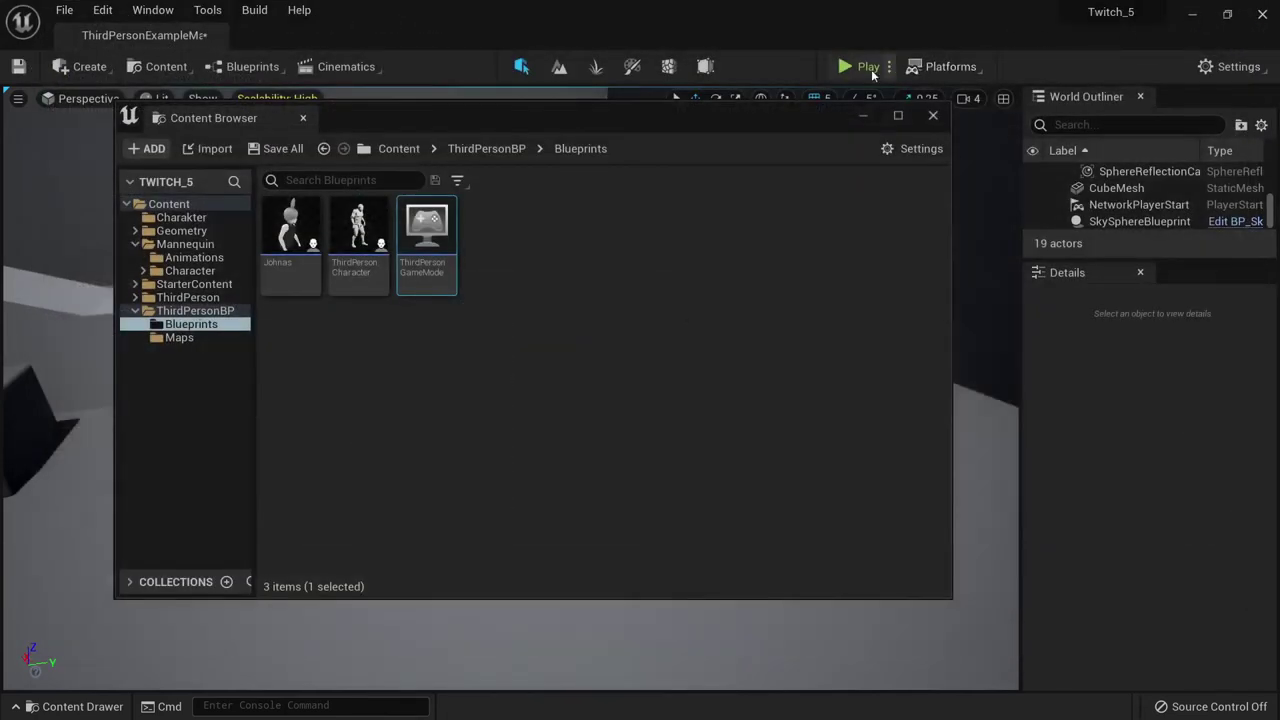
Play-test the level as Johnas, stop, and save the level
{"action": "left_click", "coordinate": [860, 117]}
{"action": "left_click", "coordinate": [862, 66]}
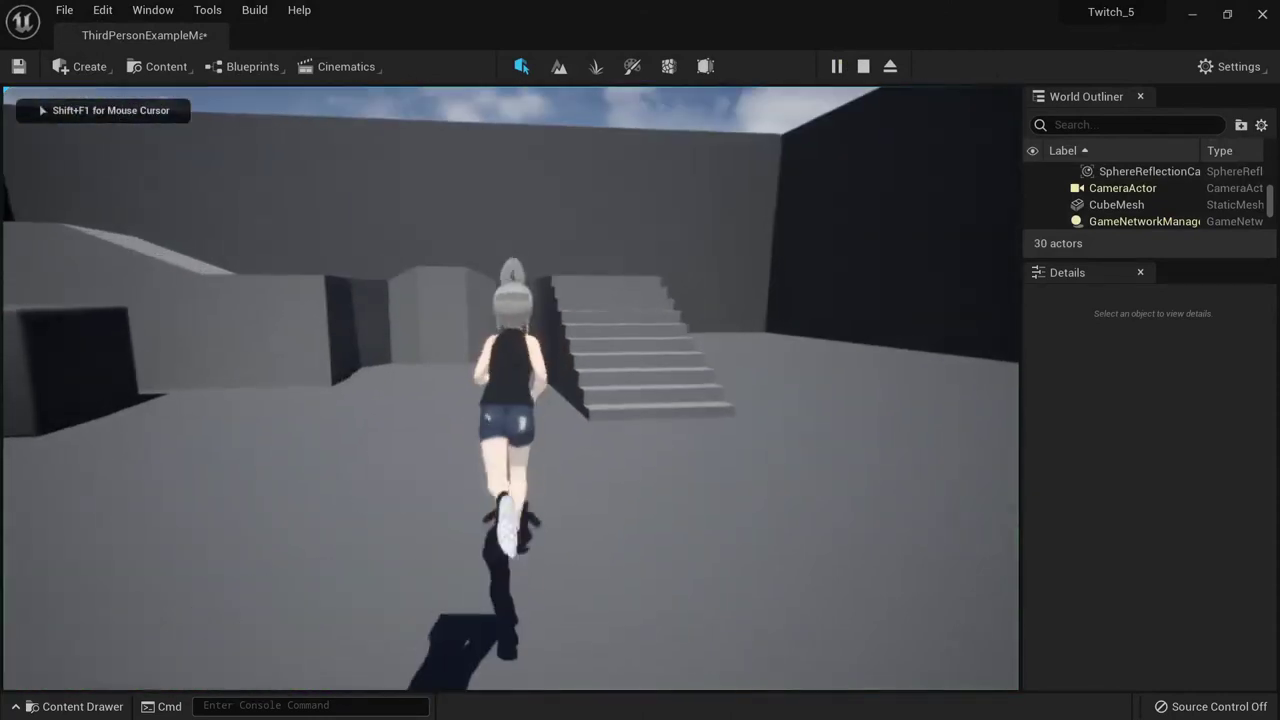
{"action": "key", "text": "Escape"}
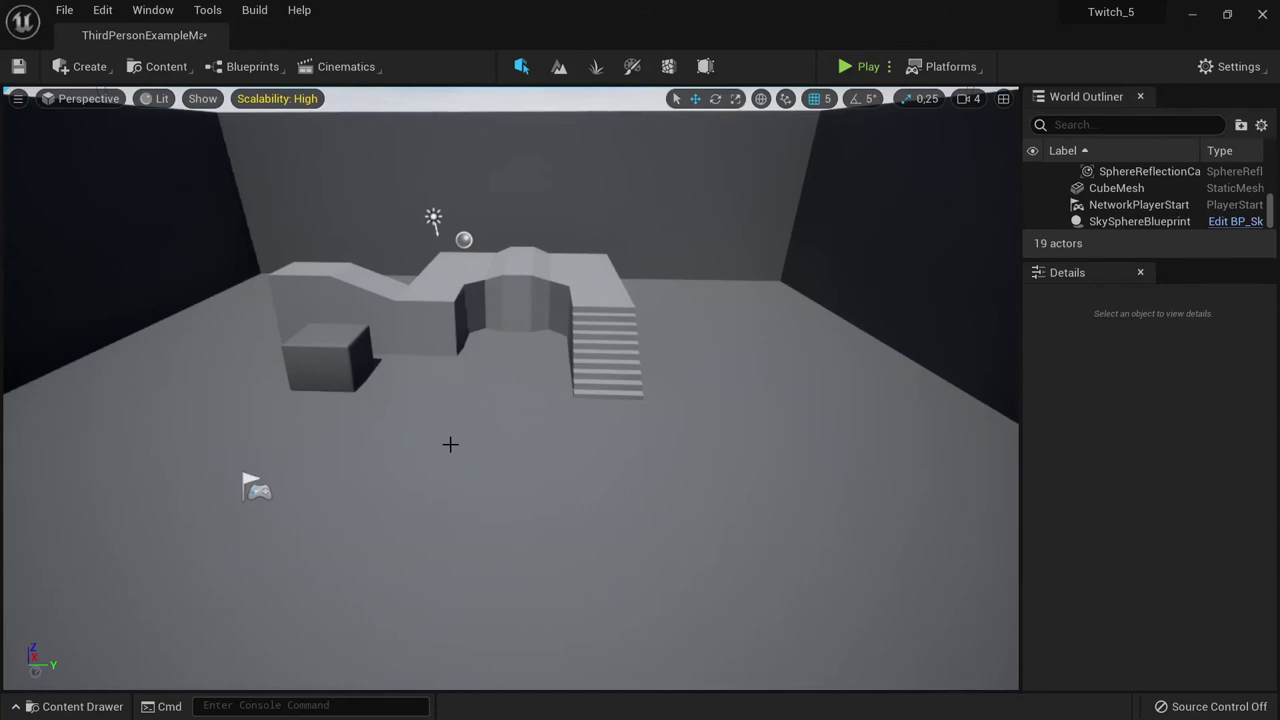
{"action": "key", "text": "ctrl+s"}
Run a second play-test moving the character around, then end play
{"action": "right_click_drag", "start_coordinate": [633, 374], "coordinate": [632, 374]}
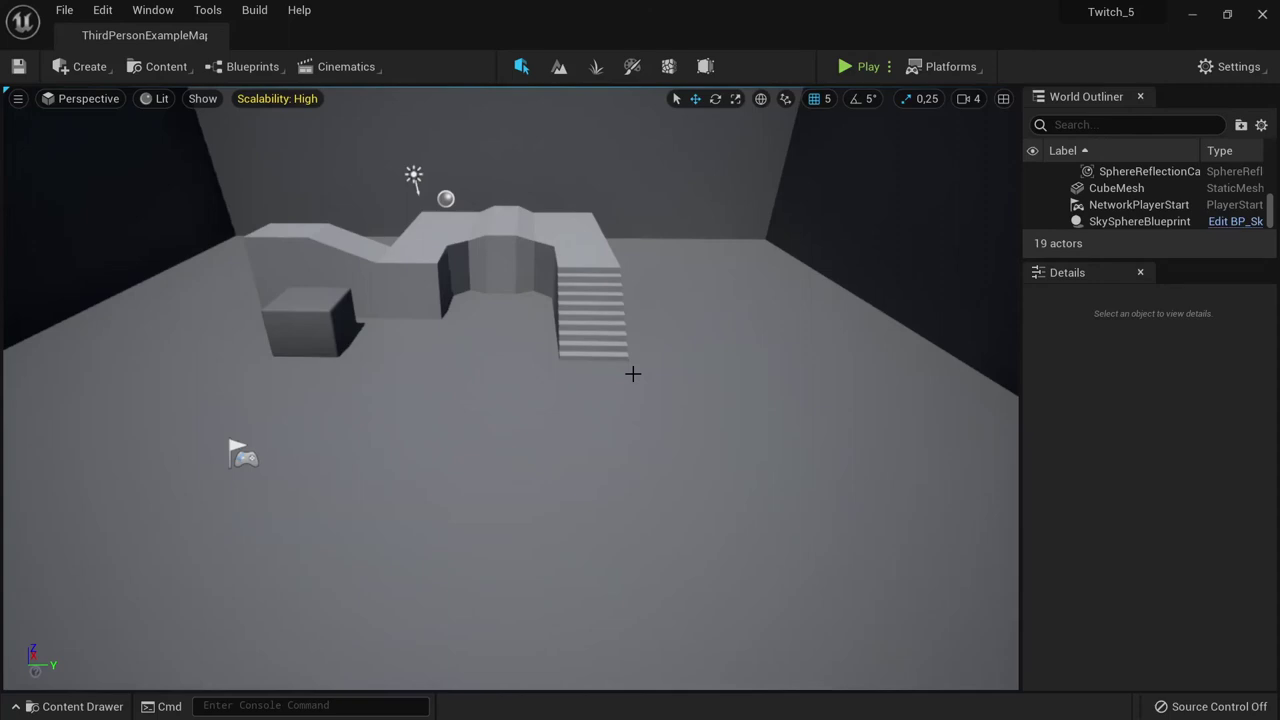
{"action": "left_click", "coordinate": [851, 69]}
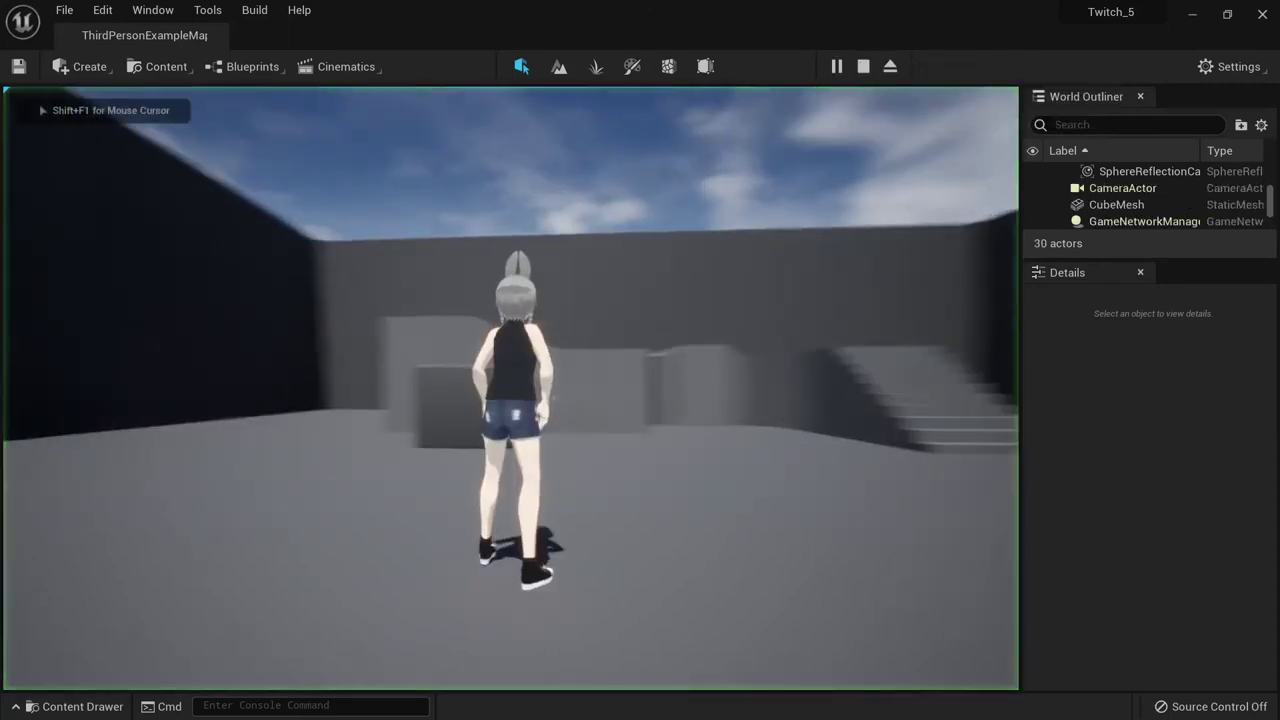
{"action": "key", "text": "d"}
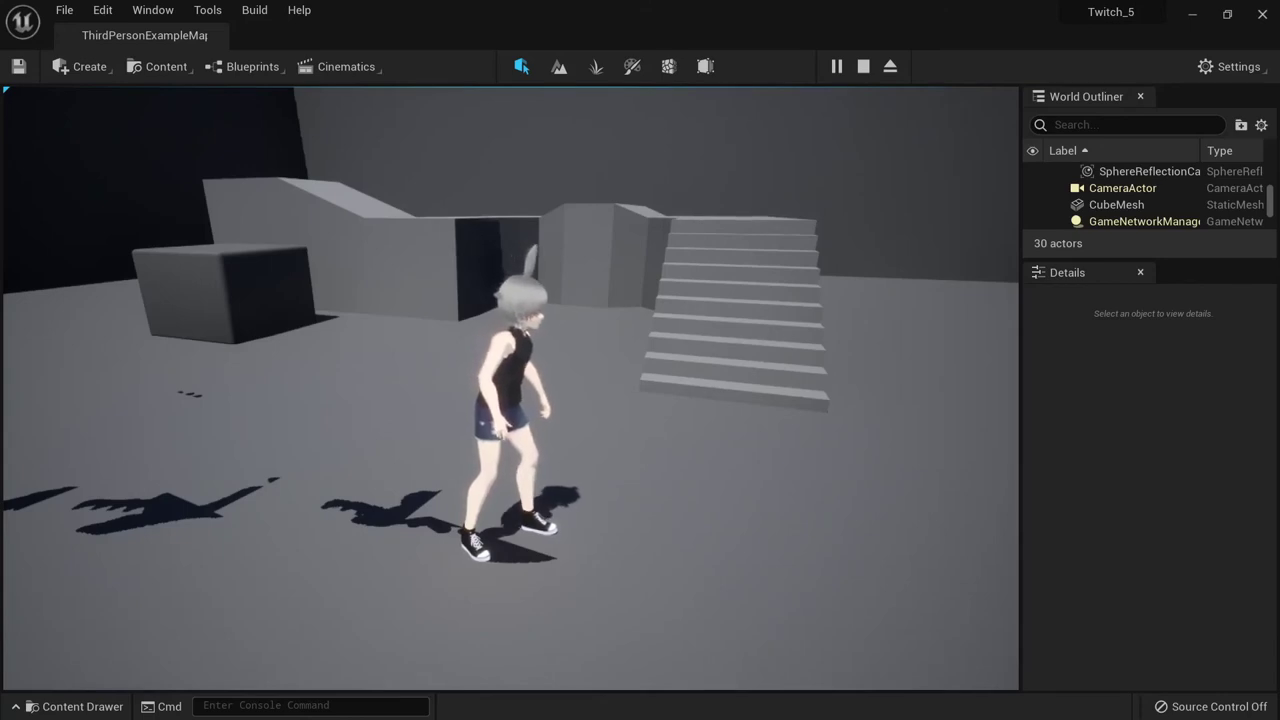
{"action": "key", "text": "Escape"}
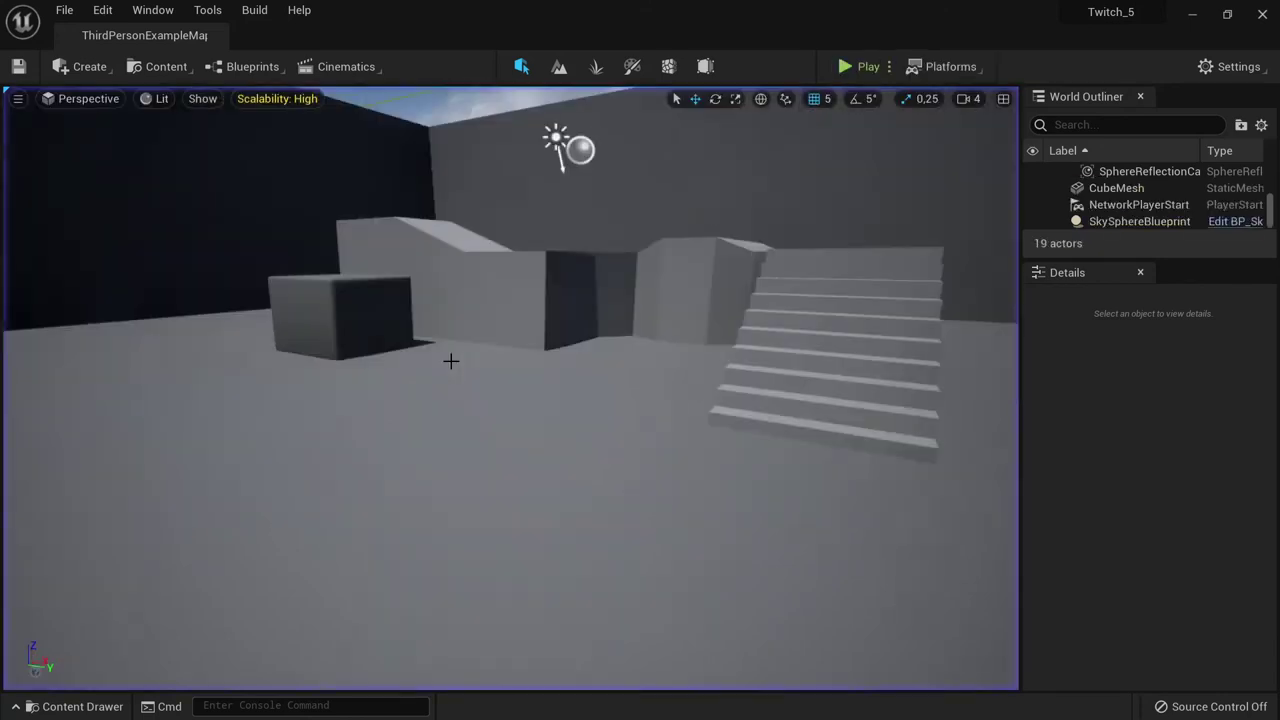
Open JohnasThirdPerson_AnimBP from the Charakter folder and go to its top-level AnimGraph
{"action": "left_click", "coordinate": [164, 66]}
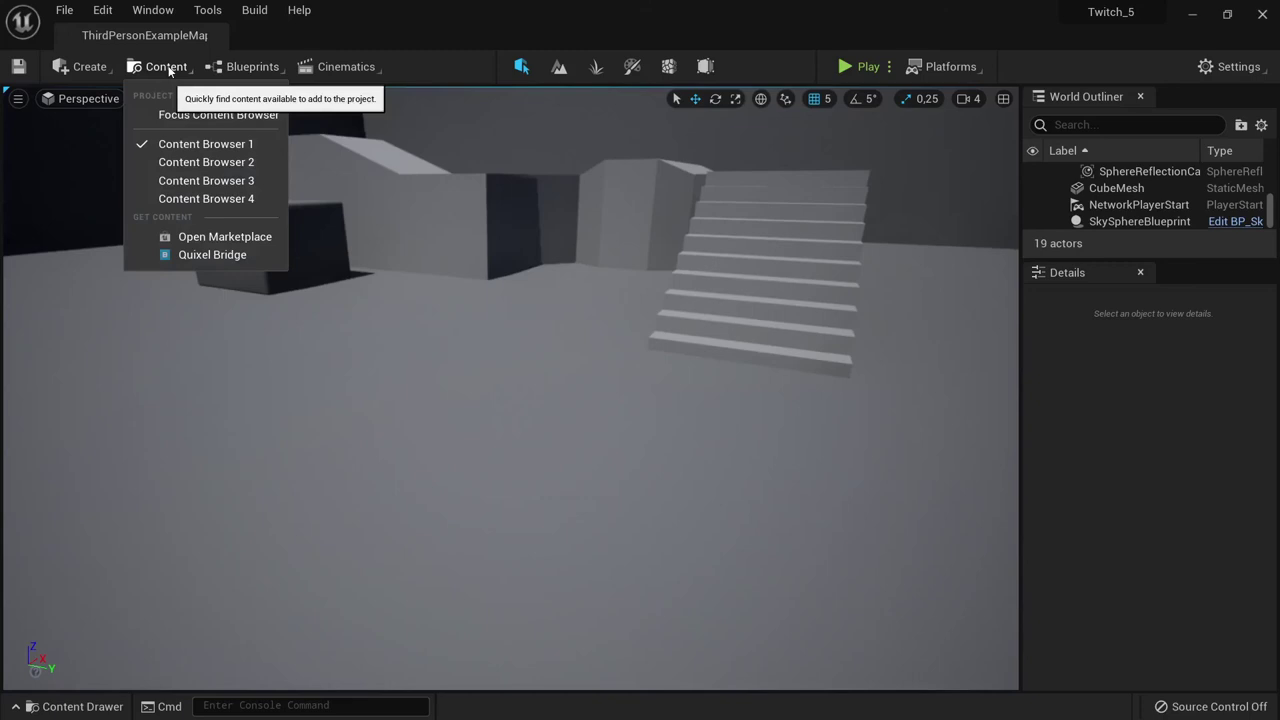
{"action": "left_click", "coordinate": [193, 146]}
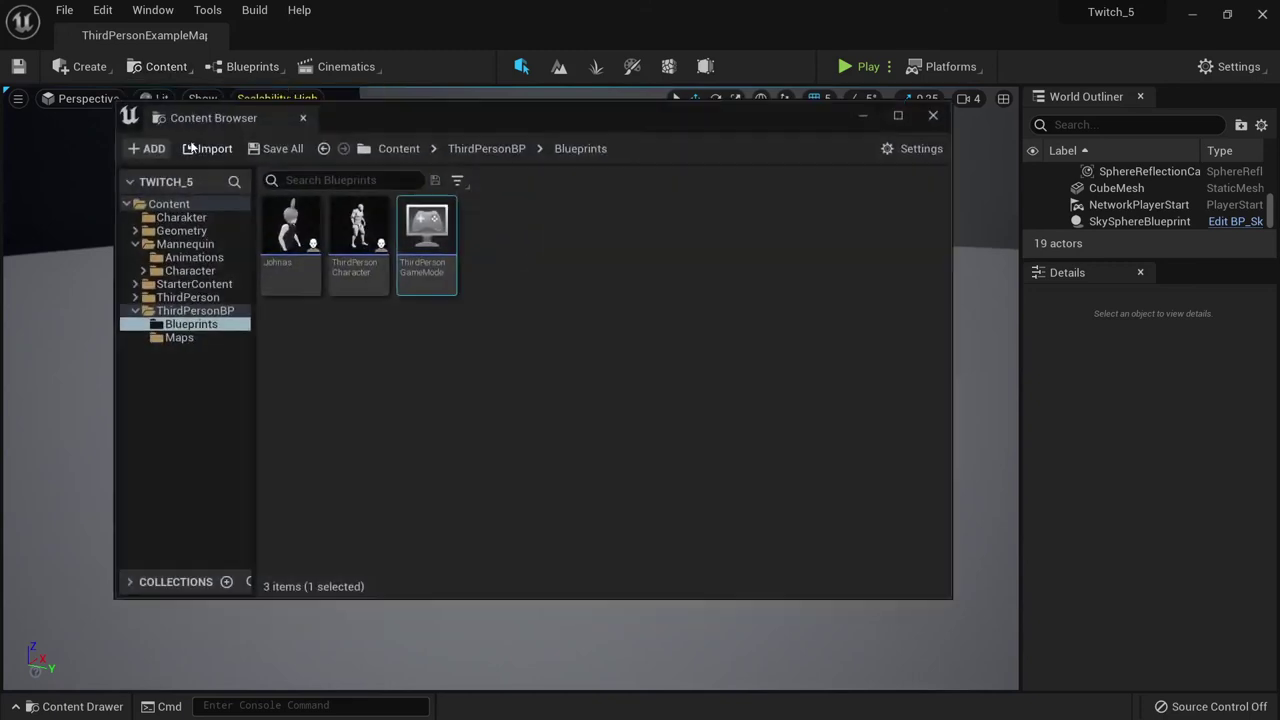
{"action": "left_click", "coordinate": [197, 256]}
{"action": "left_click", "coordinate": [184, 218]}
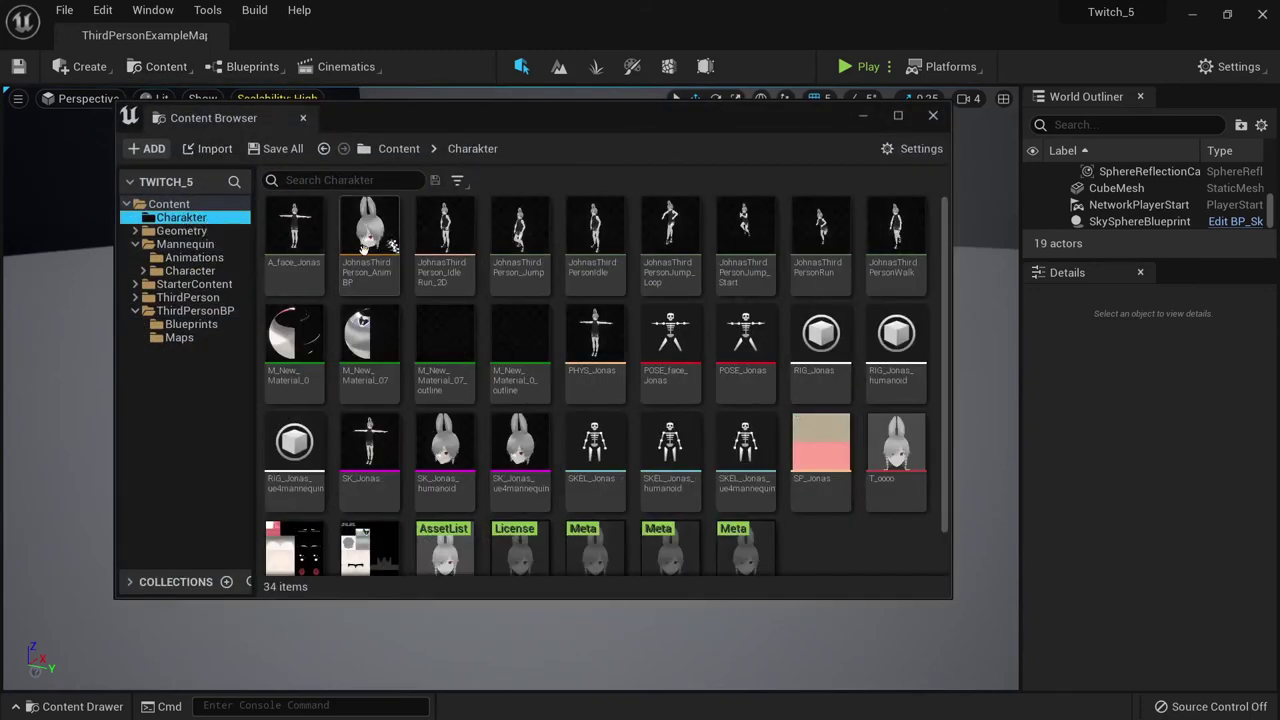
{"action": "double_click", "coordinate": [381, 285]}
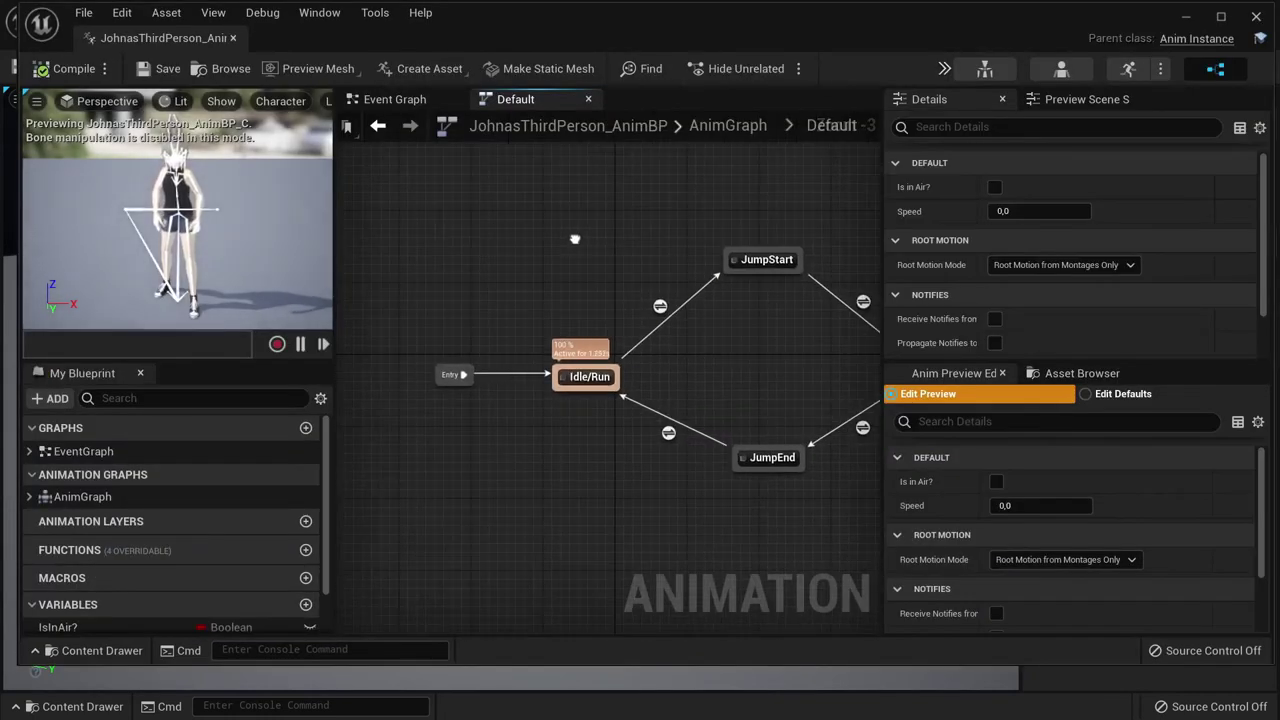
{"action": "left_click", "coordinate": [84, 497]}
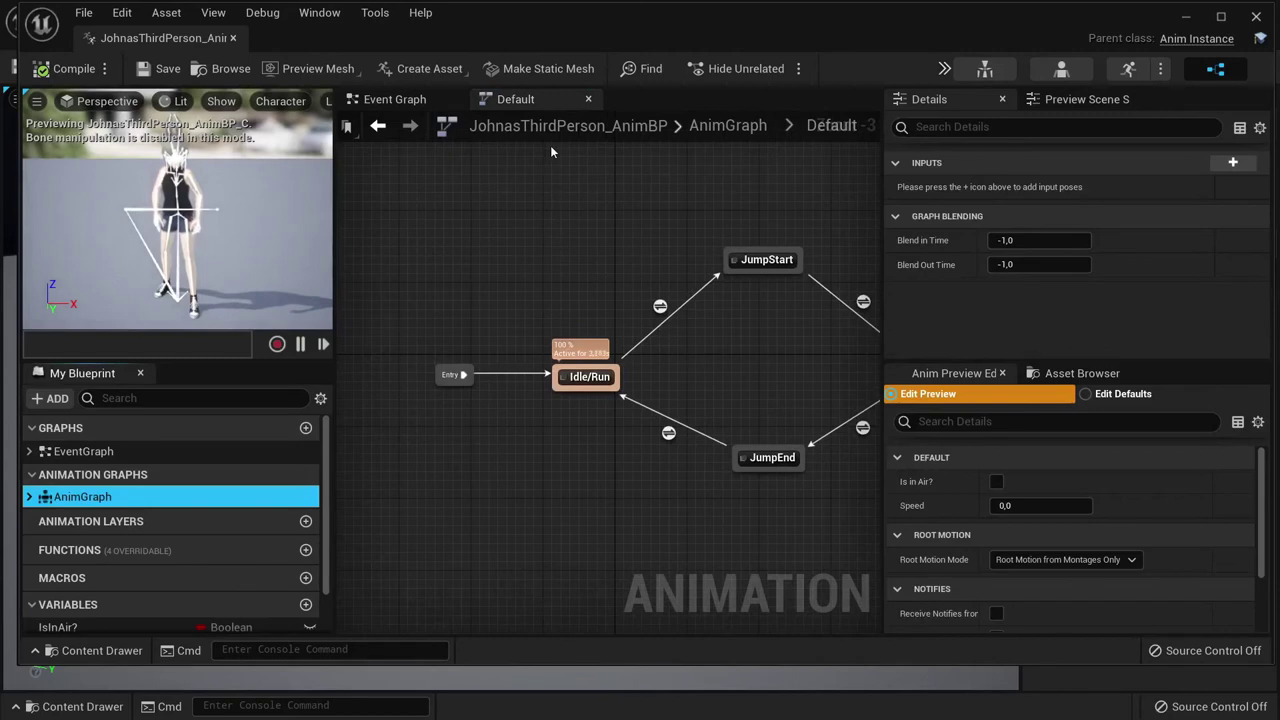
{"action": "left_click", "coordinate": [730, 126]}
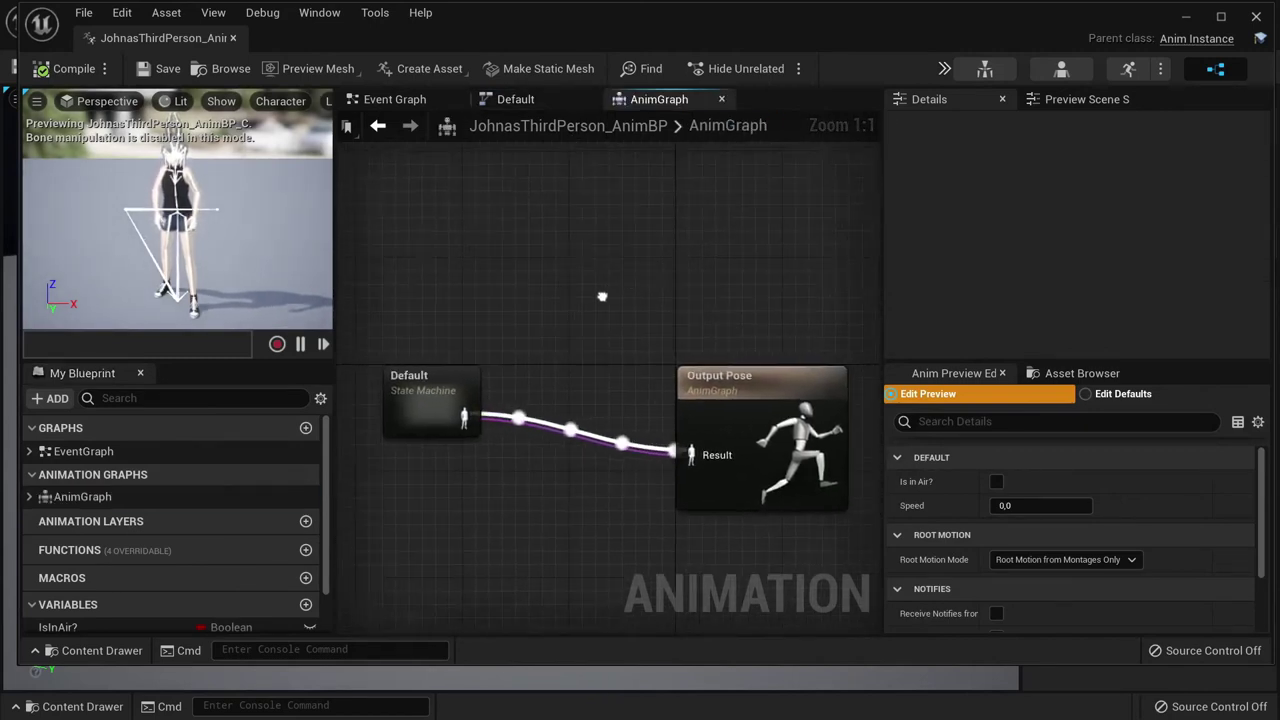
Add a VrmSpringBone node to the AnimGraph by searching for 'spring'
{"action": "right_click", "coordinate": [551, 232]}
{"action": "type", "text": "sp"}
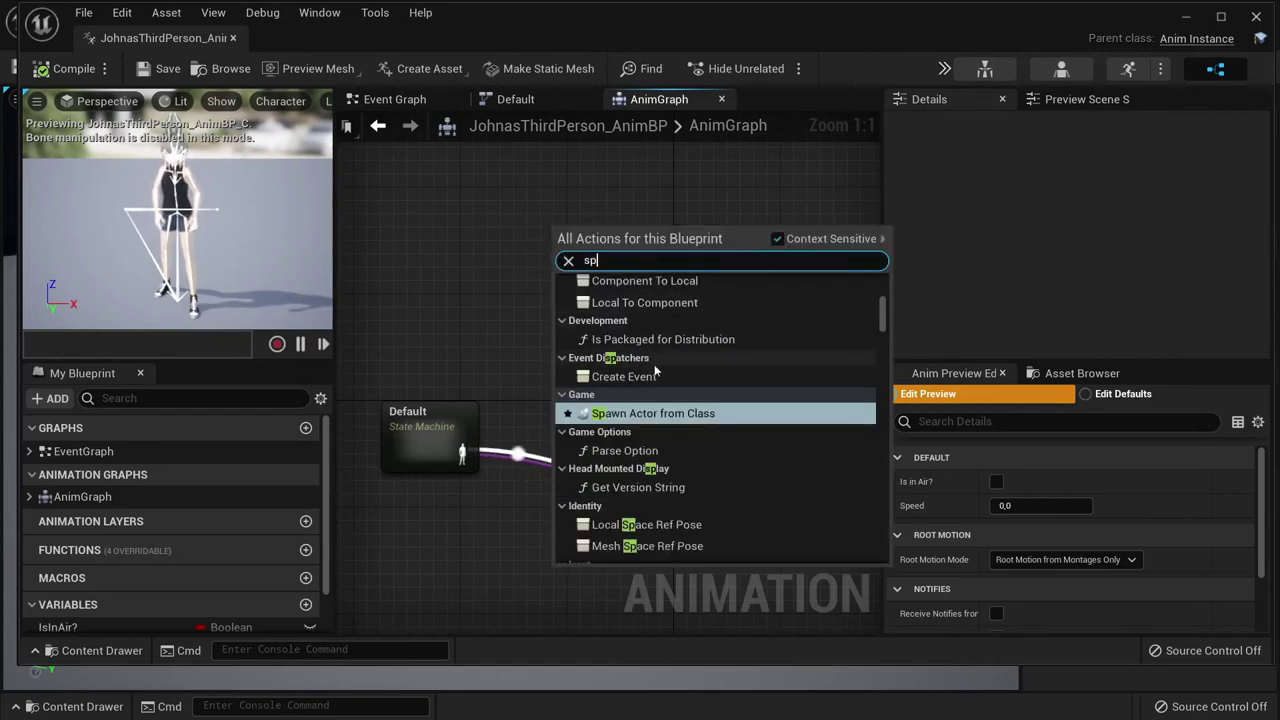
{"action": "scroll", "coordinate": [668, 358], "scroll_direction": "up", "scroll_amount": 2}
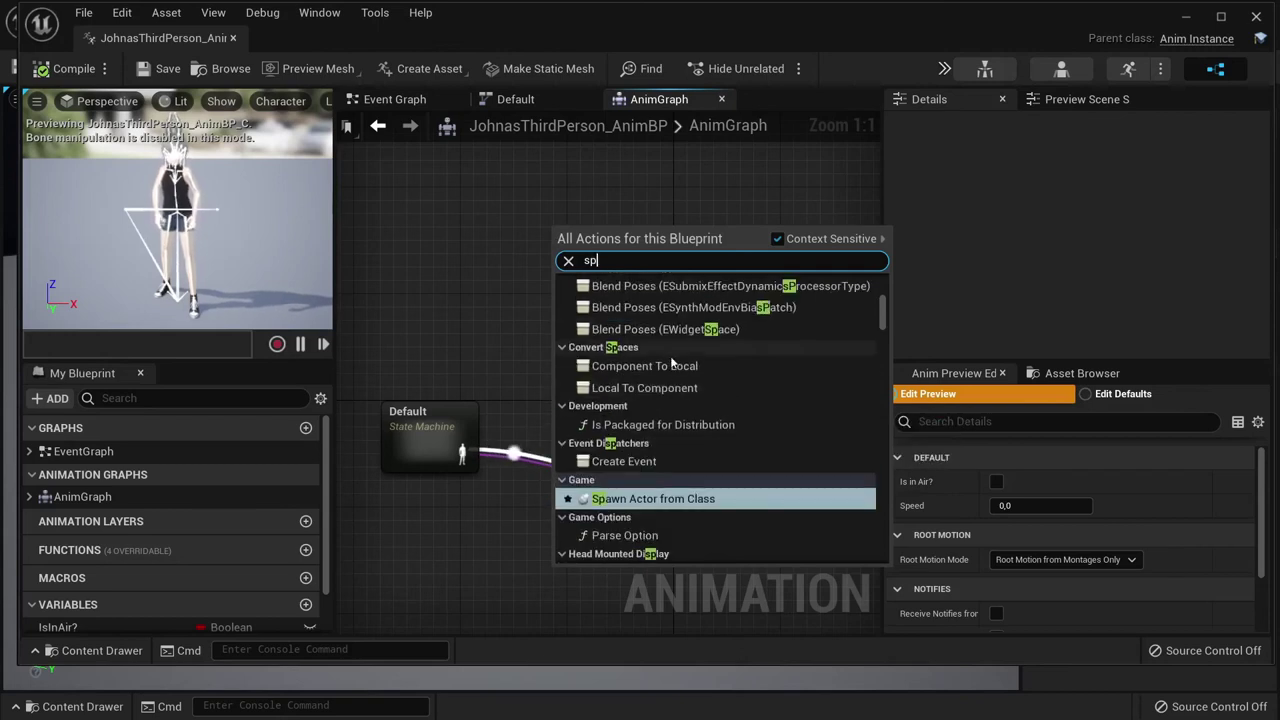
{"action": "scroll", "coordinate": [672, 360], "scroll_direction": "up", "scroll_amount": 2}
{"action": "type", "text": "ri"}
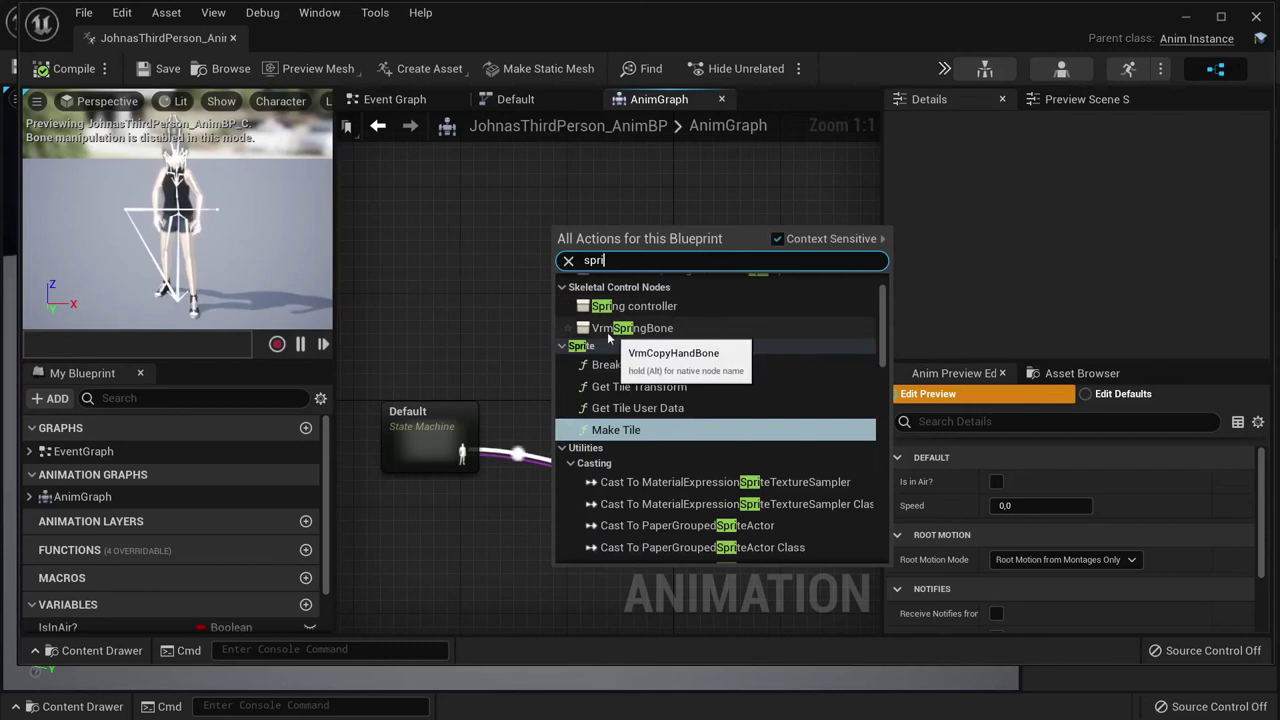
{"action": "left_click", "coordinate": [640, 328]}
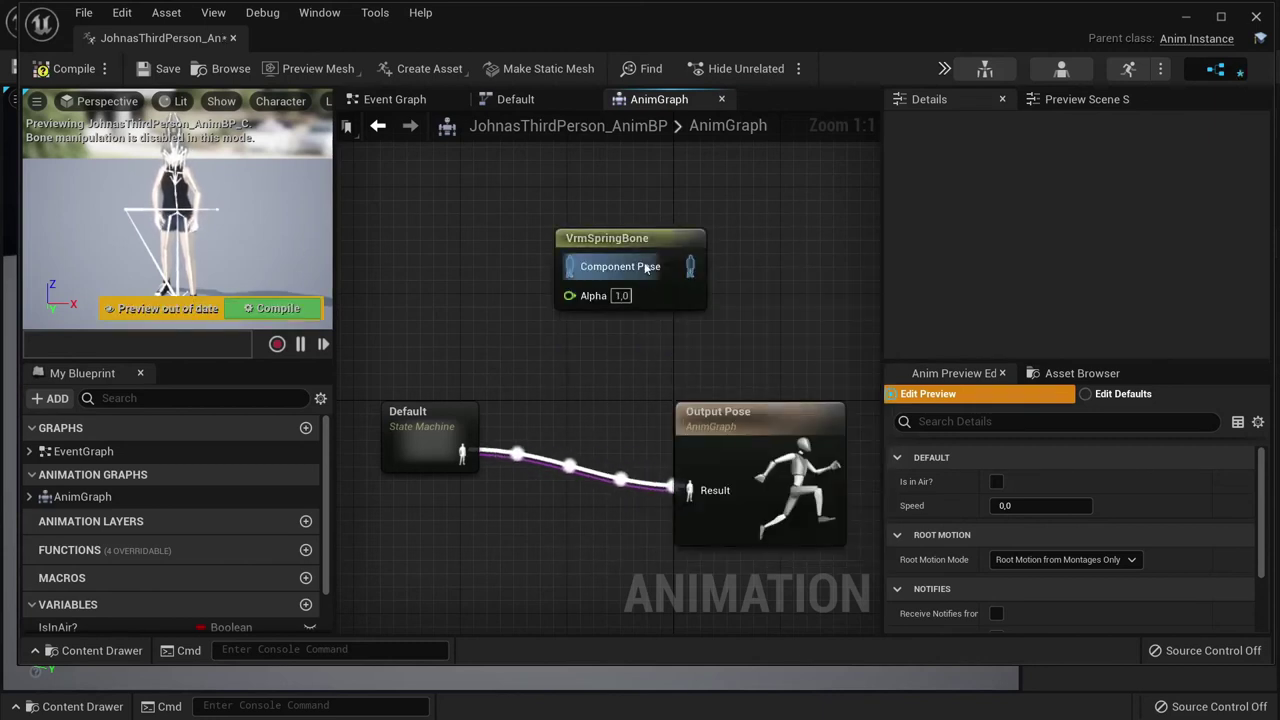
{"action": "left_click", "coordinate": [602, 229]}
Wire Default into VrmSpringBone's Component Pose and its output into Output Pose Result
{"action": "left_click_drag", "start_coordinate": [462, 453], "coordinate": [540, 262]}
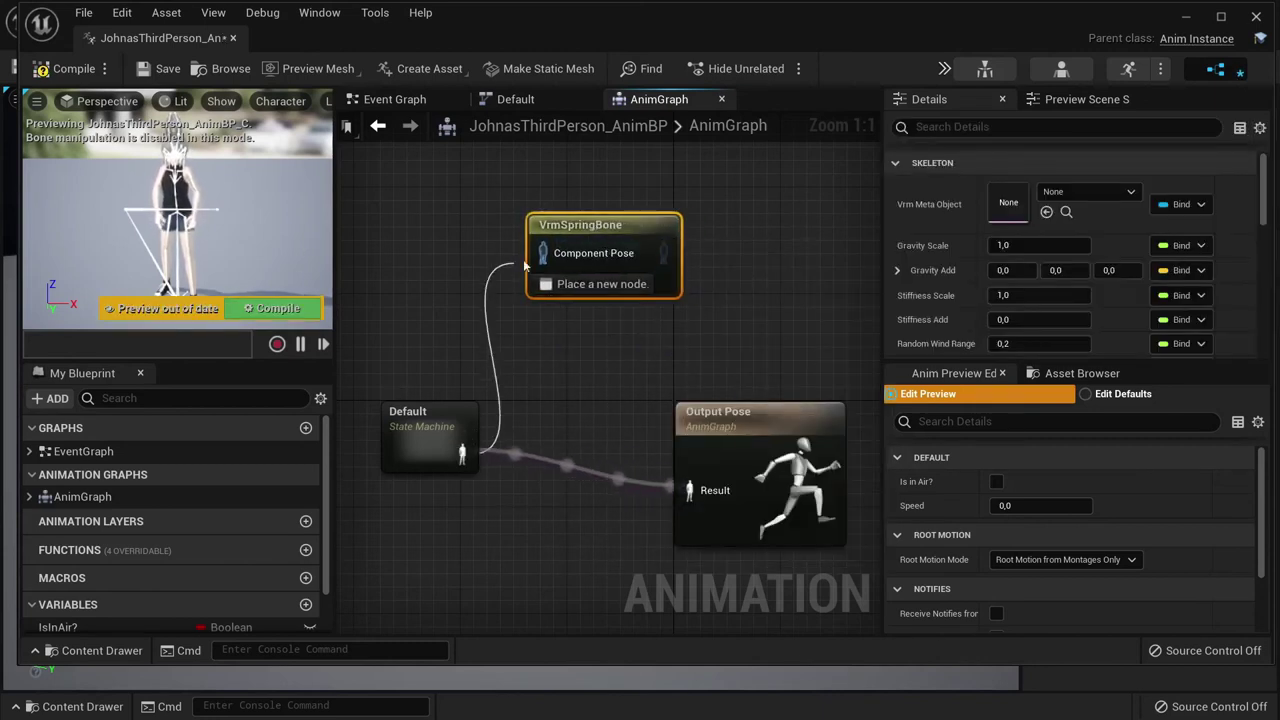
{"action": "key", "text": "Escape"}
{"action": "left_click_drag", "start_coordinate": [462, 453], "coordinate": [548, 258]}
{"action": "left_click_drag", "start_coordinate": [554, 325], "coordinate": [499, 323]}
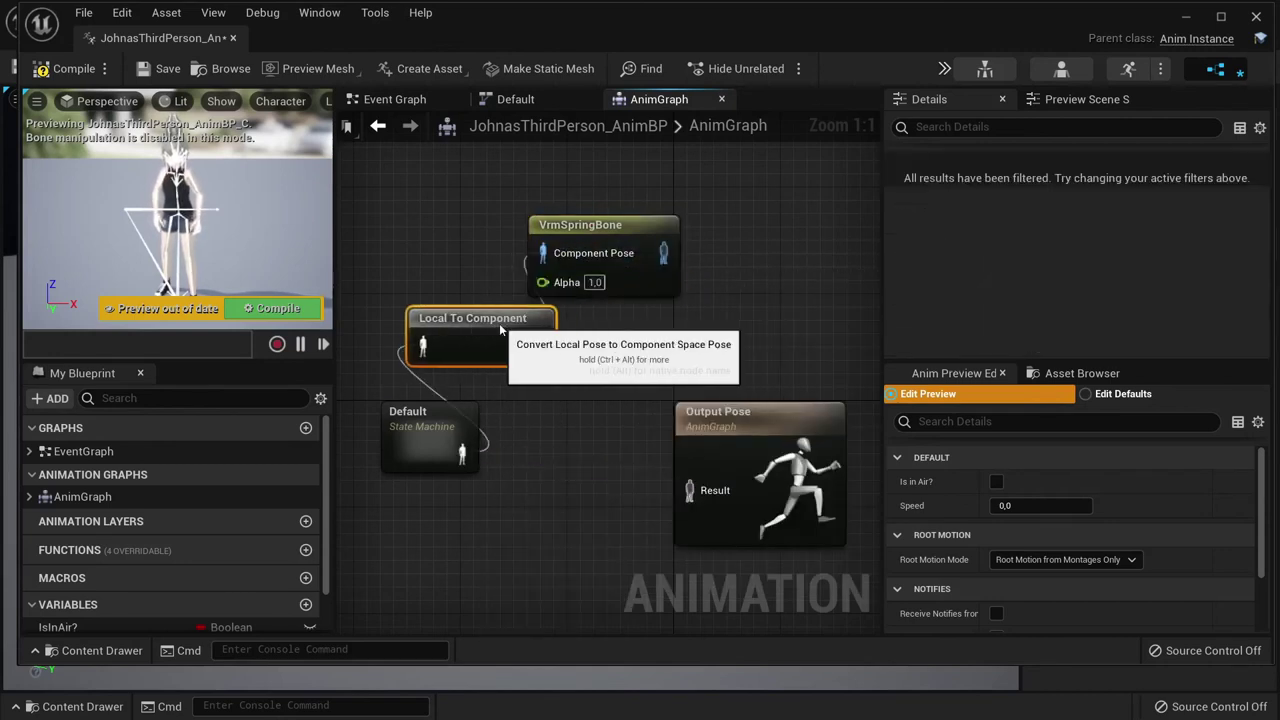
{"action": "mouse_move", "coordinate": [663, 253]}
{"action": "left_mouse_down"}
{"action": "mouse_move", "coordinate": [655, 428]}
{"action": "mouse_move", "coordinate": [689, 490]}
{"action": "left_mouse_up"}
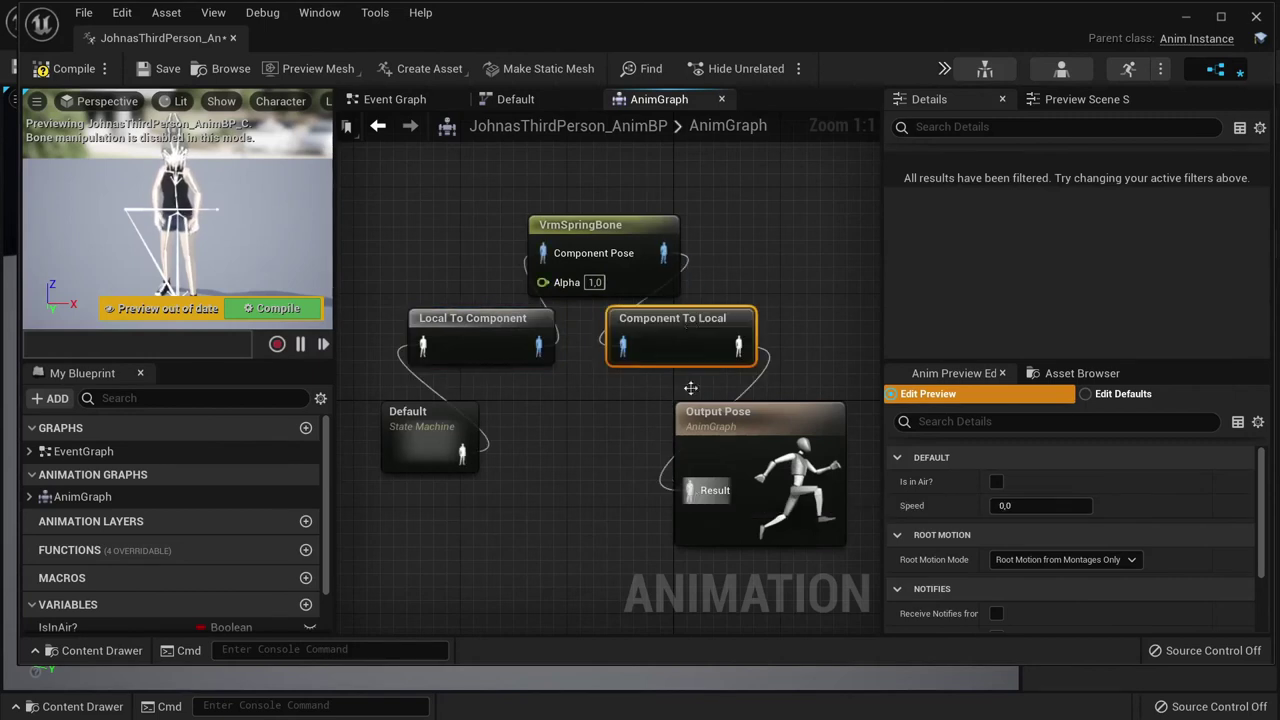
{"action": "left_click_drag", "start_coordinate": [698, 317], "coordinate": [757, 291]}
{"action": "left_click_drag", "start_coordinate": [608, 232], "coordinate": [608, 192]}
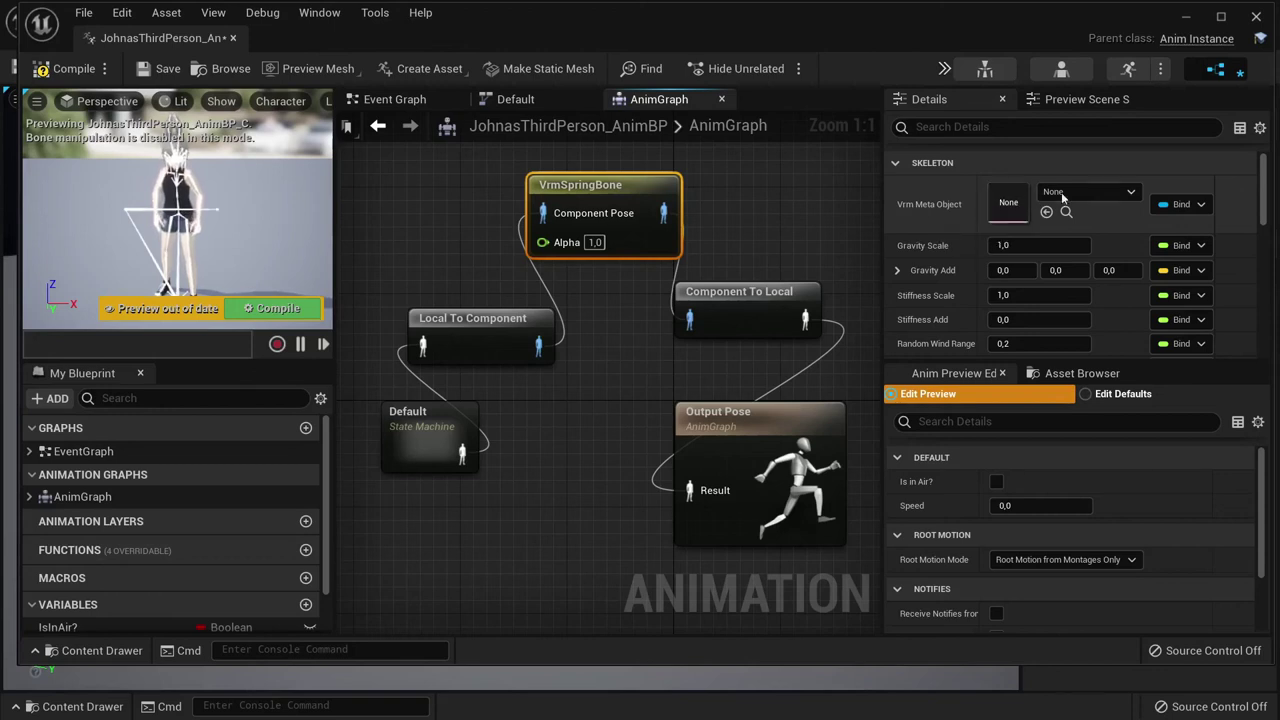
Set Vrm Meta Object to VM_Jonas_ue4mannequin_VrmMeta and compile the blueprint
{"action": "left_click", "coordinate": [1098, 193]}
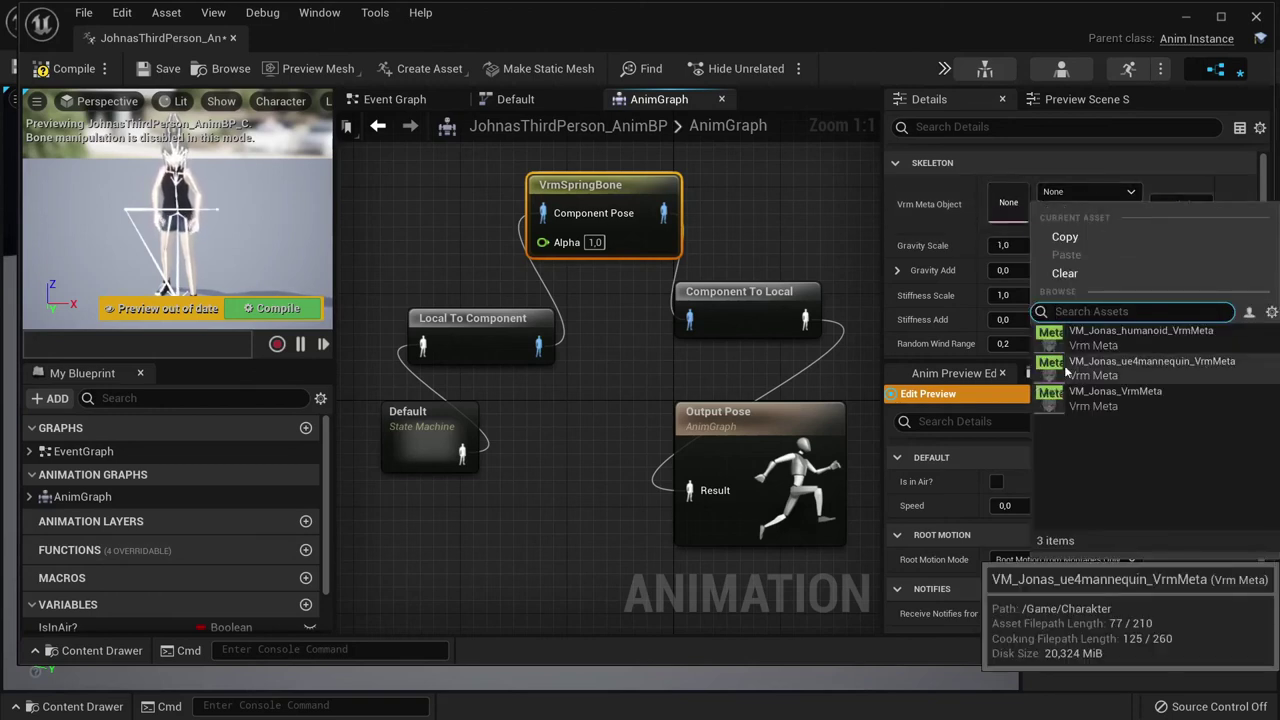
{"action": "left_click", "coordinate": [1133, 362]}
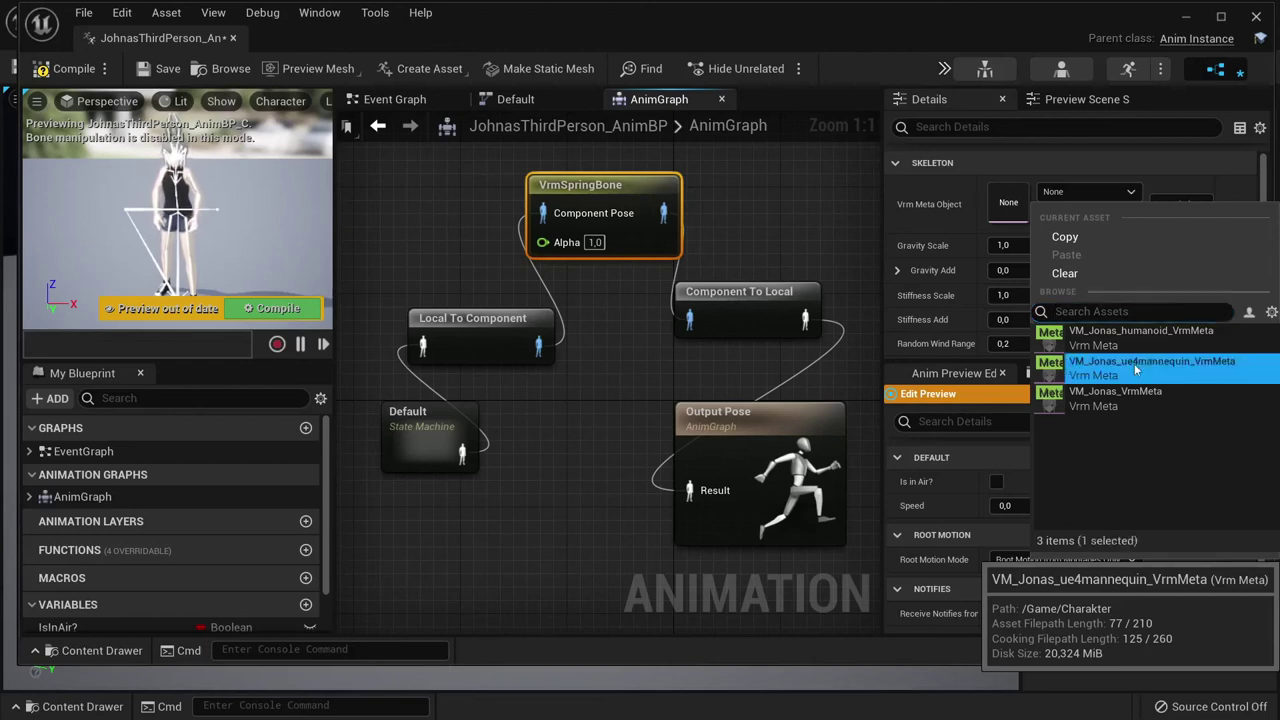
{"action": "left_click", "coordinate": [85, 68]}
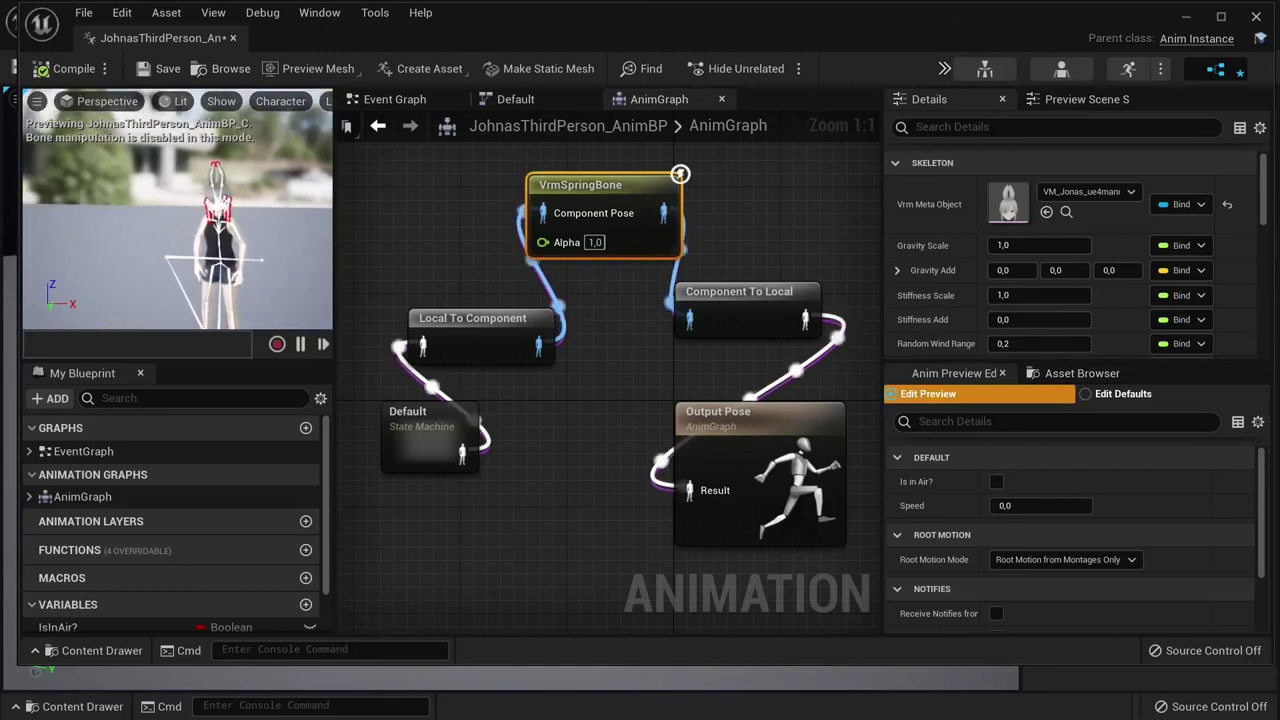
Save the animation blueprint and close its editor
{"action": "scroll", "coordinate": [224, 270], "scroll_direction": "down", "scroll_amount": 2}
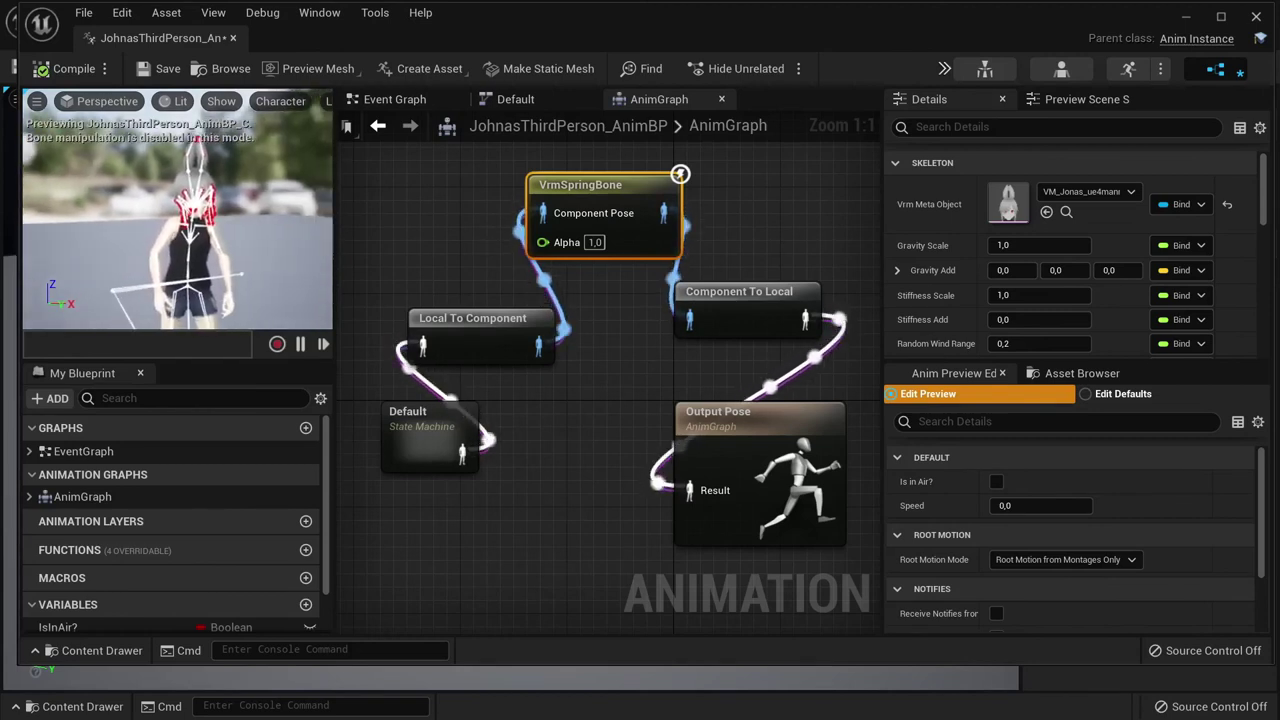
{"action": "scroll", "coordinate": [185, 281], "scroll_direction": "up", "scroll_amount": 2}
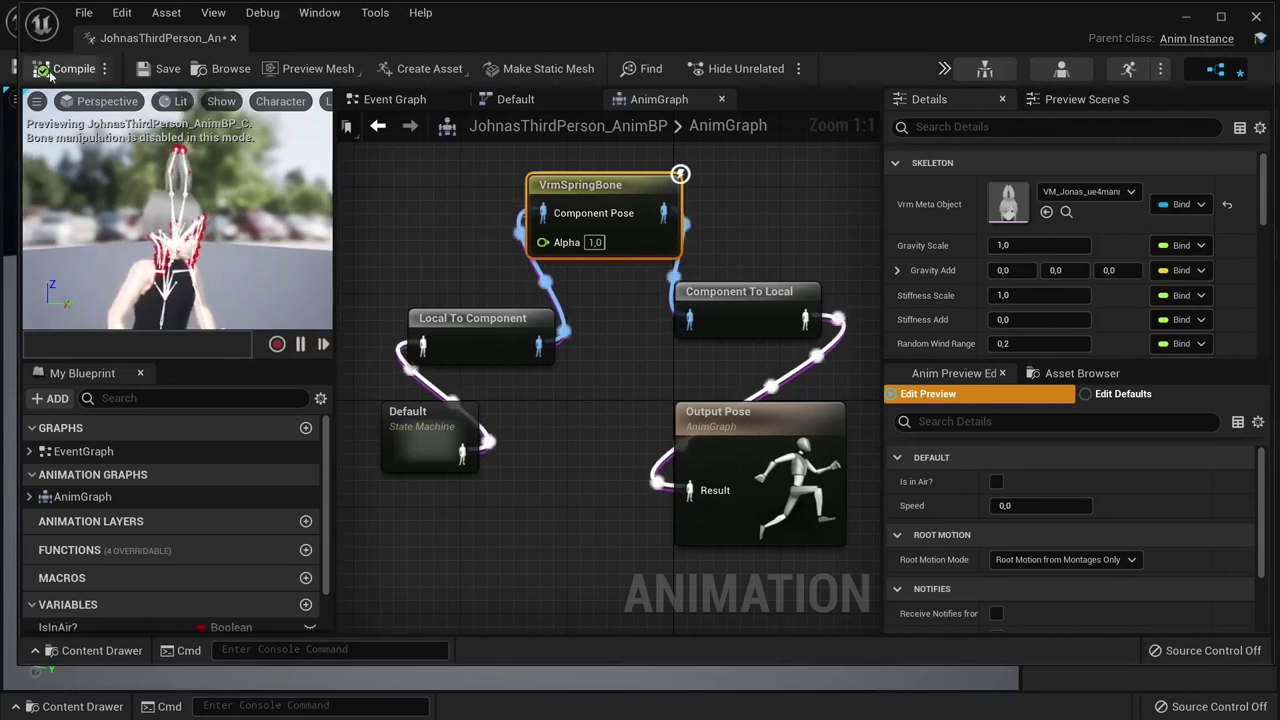
{"action": "left_click", "coordinate": [146, 76]}
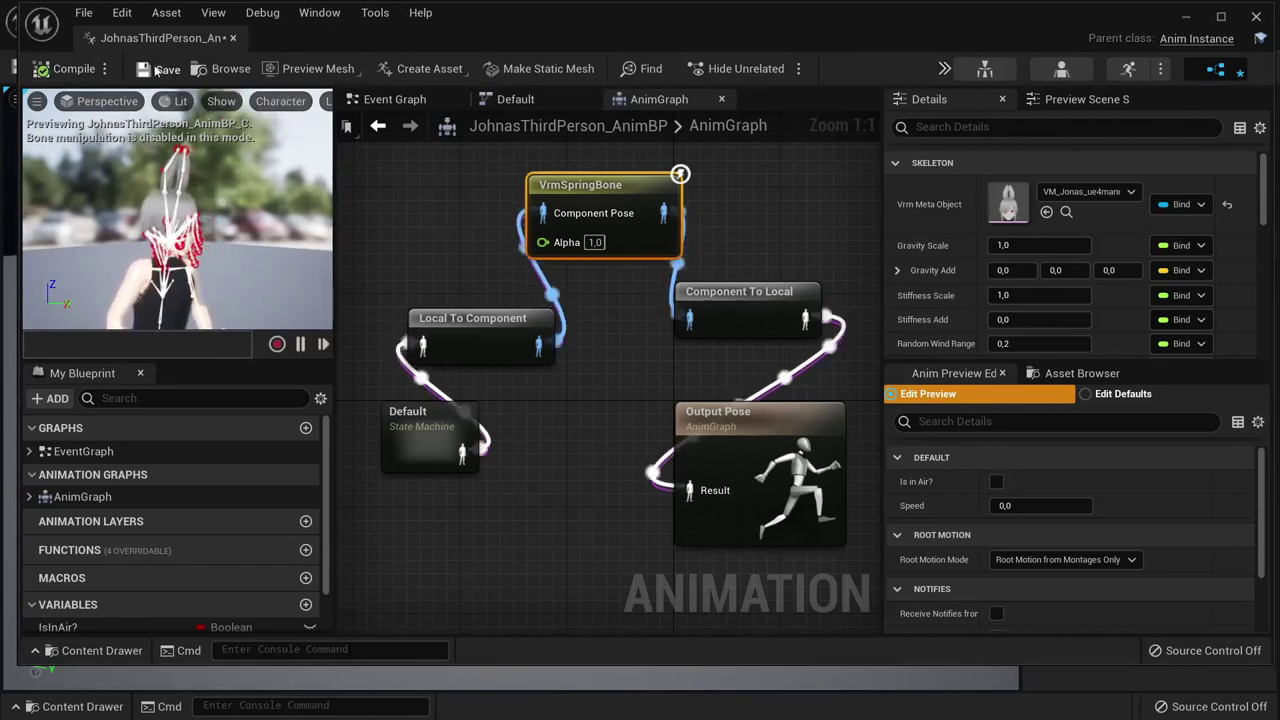
{"action": "left_click", "coordinate": [1256, 16]}
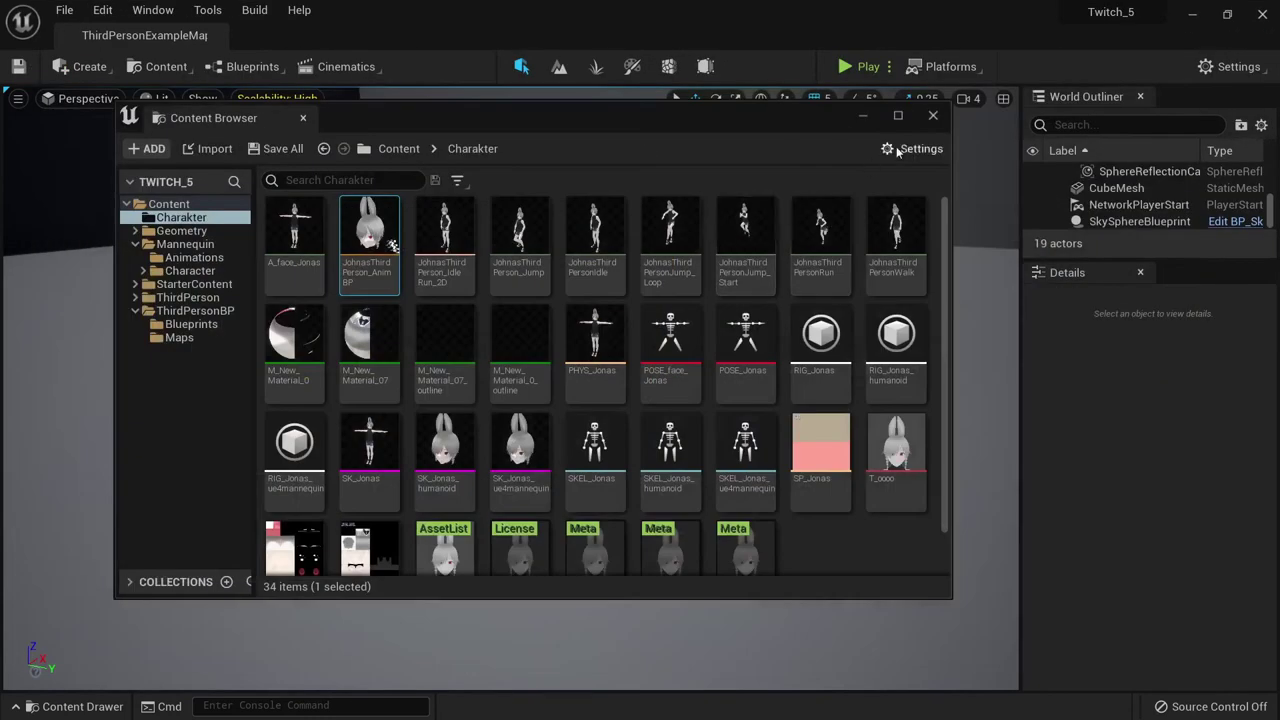
Start a play session and run the character back and forth with W and S
{"action": "left_click", "coordinate": [865, 117]}
{"action": "left_click", "coordinate": [845, 66]}
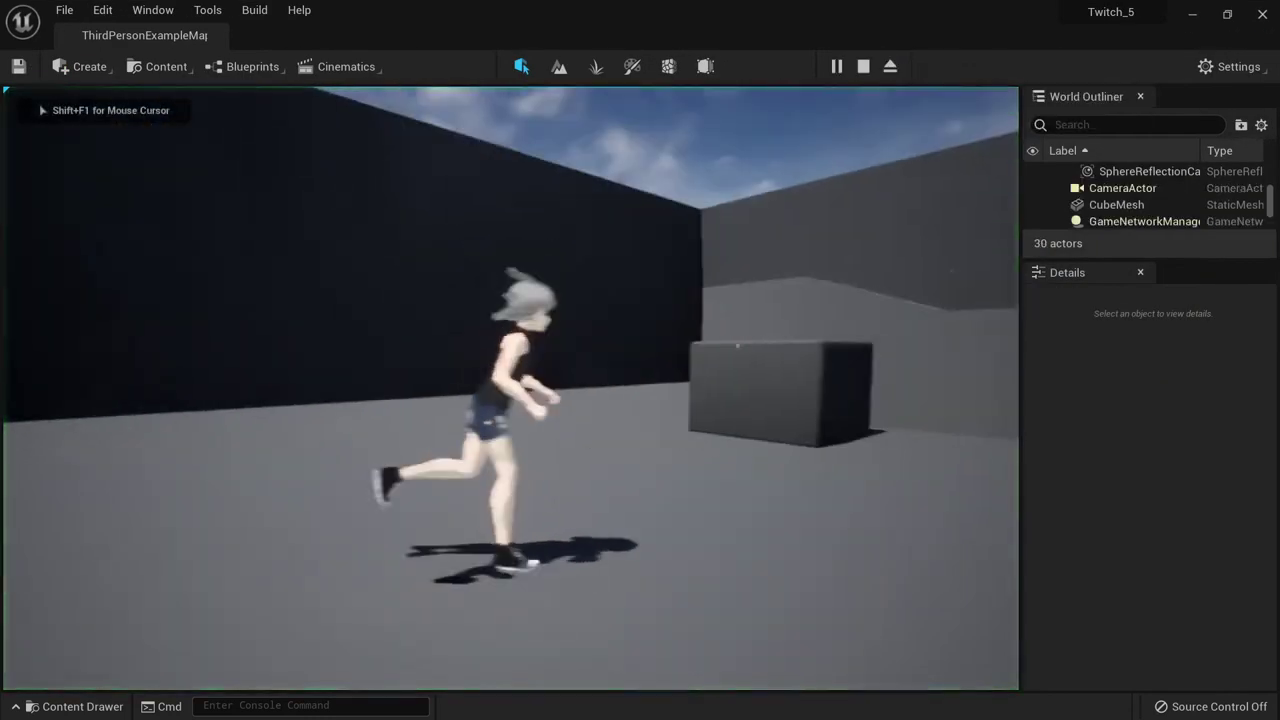
{"action": "key", "text": "w"}
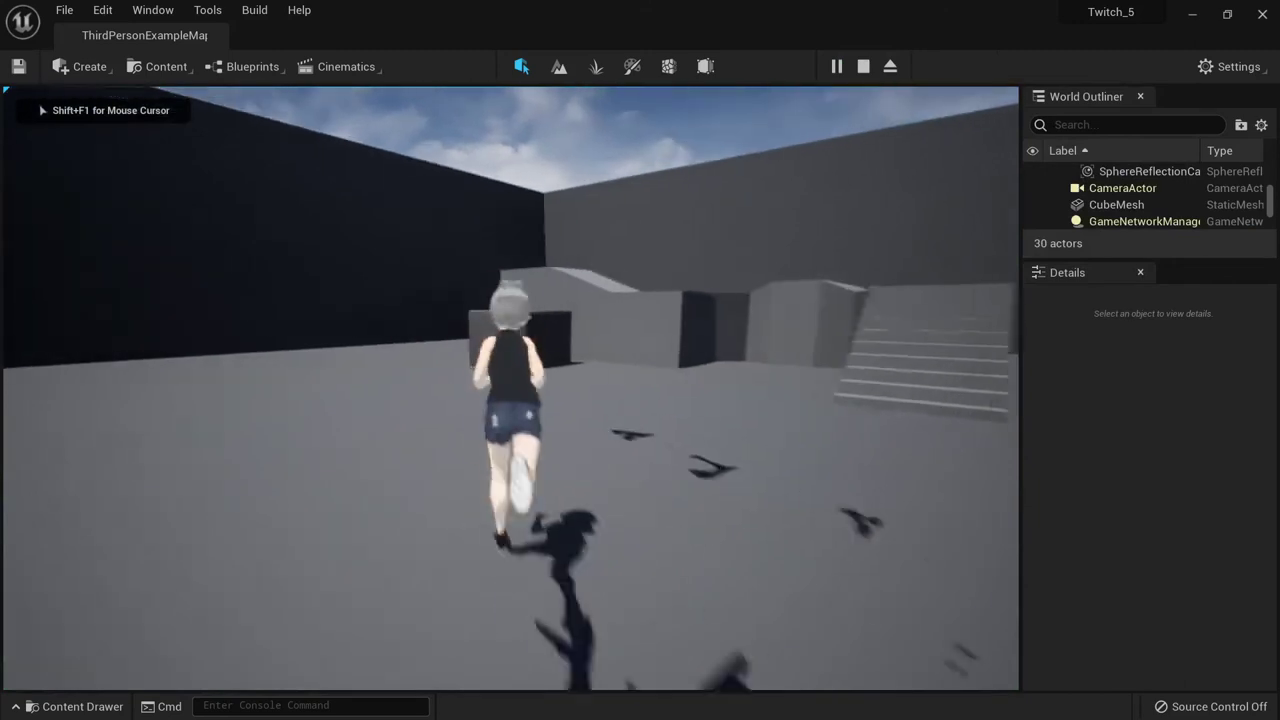
{"action": "key", "text": "s"}
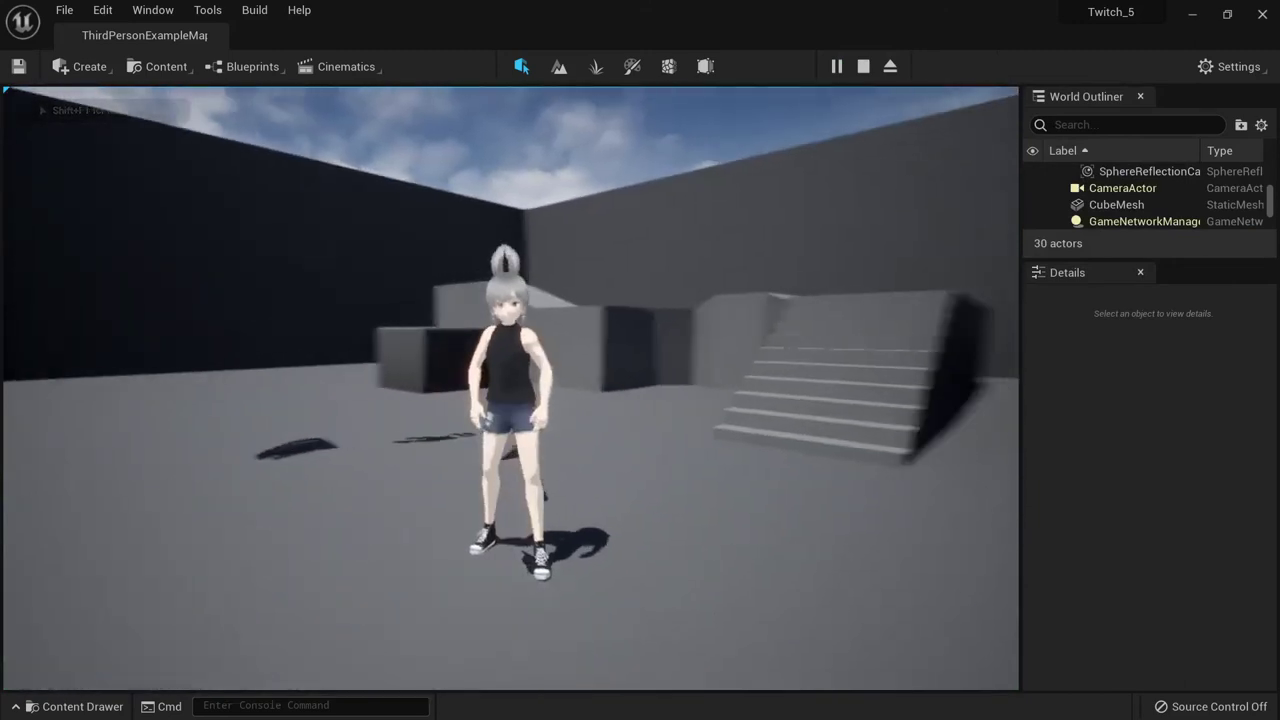
{"action": "key", "text": "w"}
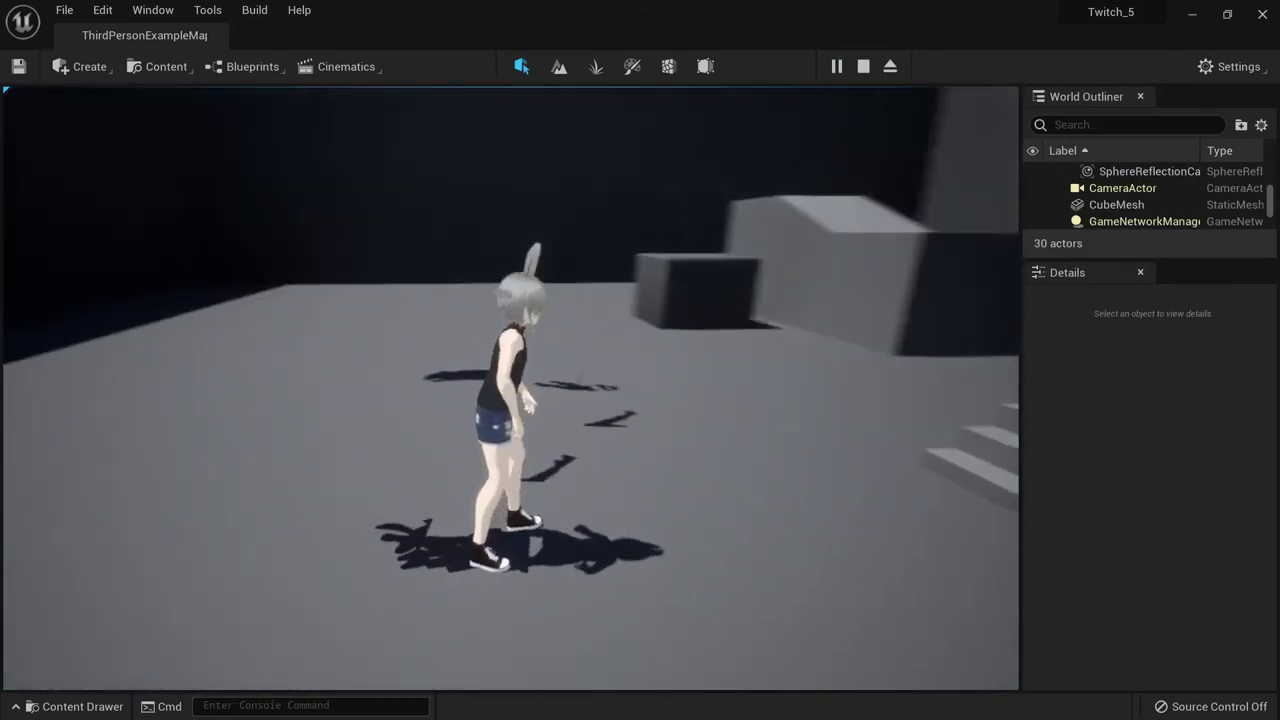
End the play session and turn the editor view toward the stairs
{"action": "key", "text": "Escape"}
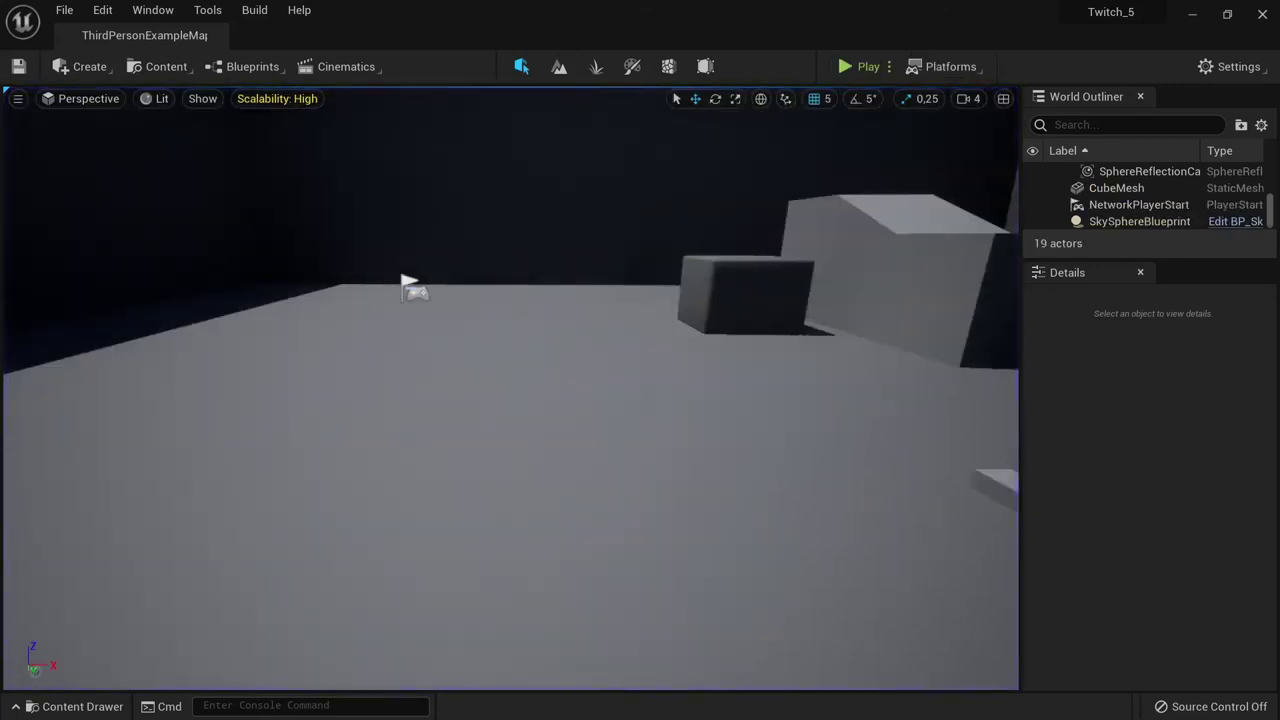
{"action": "right_click_drag", "start_coordinate": [510, 390], "coordinate": [600, 380]}
{"action": "left_click", "coordinate": [148, 68]}
Open JohnasThirdPerson_AnimBP from the Charakter content browser
{"action": "left_click", "coordinate": [240, 142]}
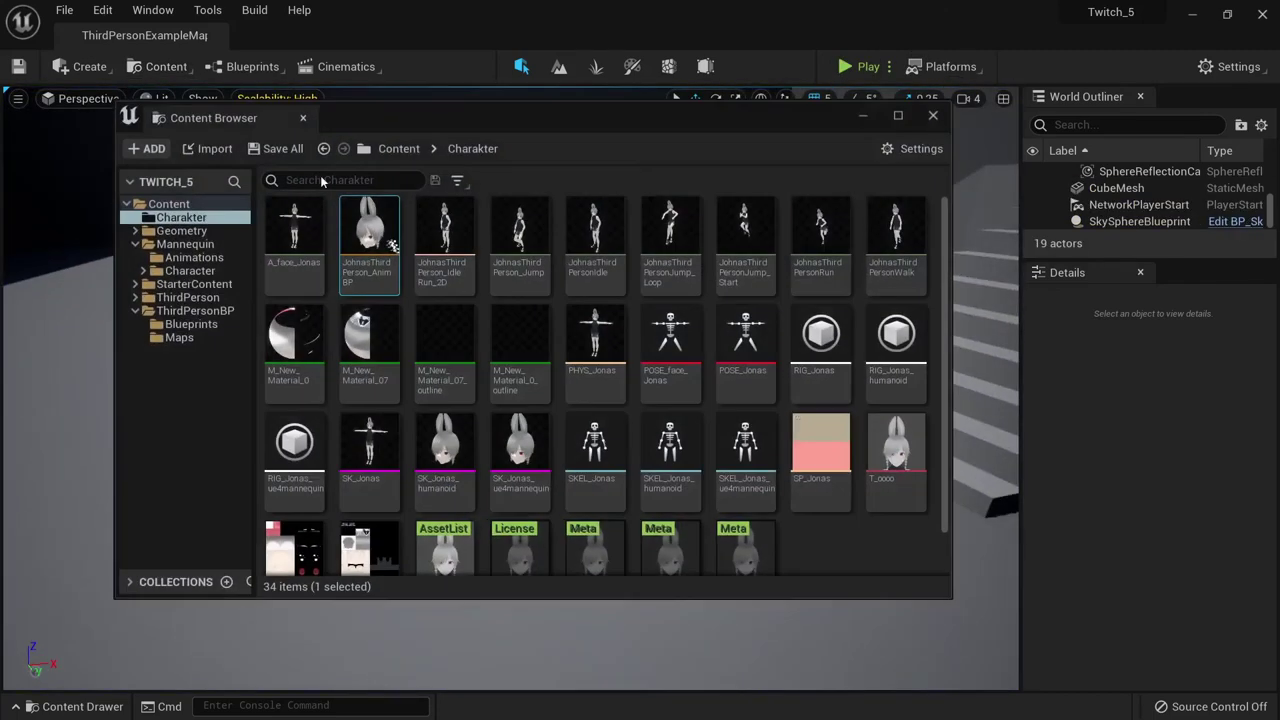
{"action": "double_click", "coordinate": [390, 243]}
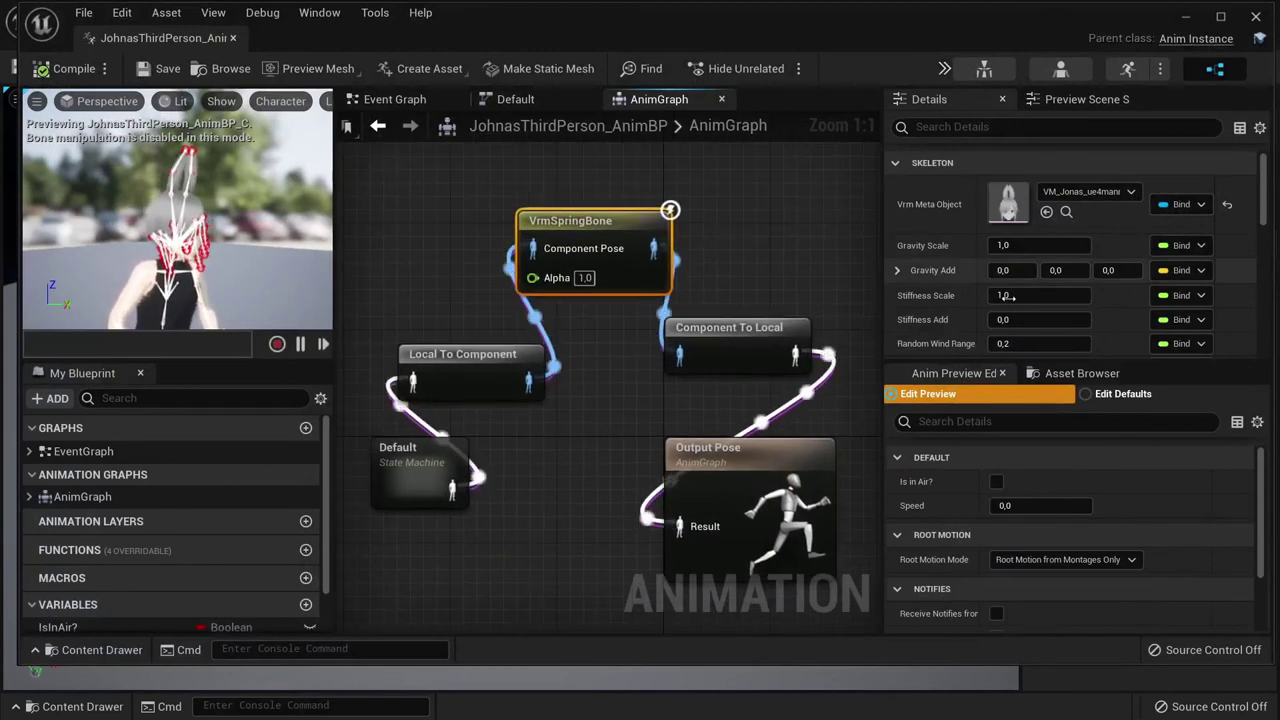
{"action": "scroll", "coordinate": [1015, 310], "scroll_direction": "down", "scroll_amount": 1}
{"action": "scroll", "coordinate": [1020, 320], "scroll_direction": "down", "scroll_amount": 2}
{"action": "scroll", "coordinate": [1028, 336], "scroll_direction": "down", "scroll_amount": 2}
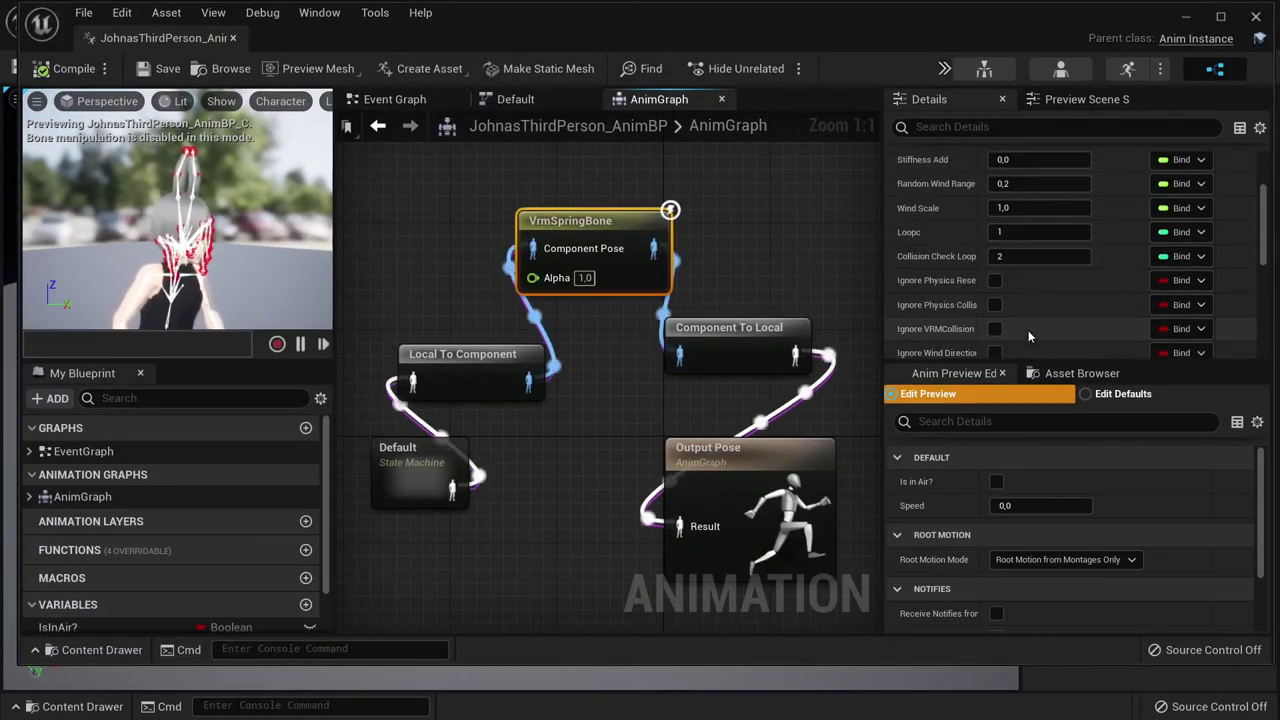
{"action": "scroll", "coordinate": [1030, 290], "scroll_direction": "up", "scroll_amount": 3}
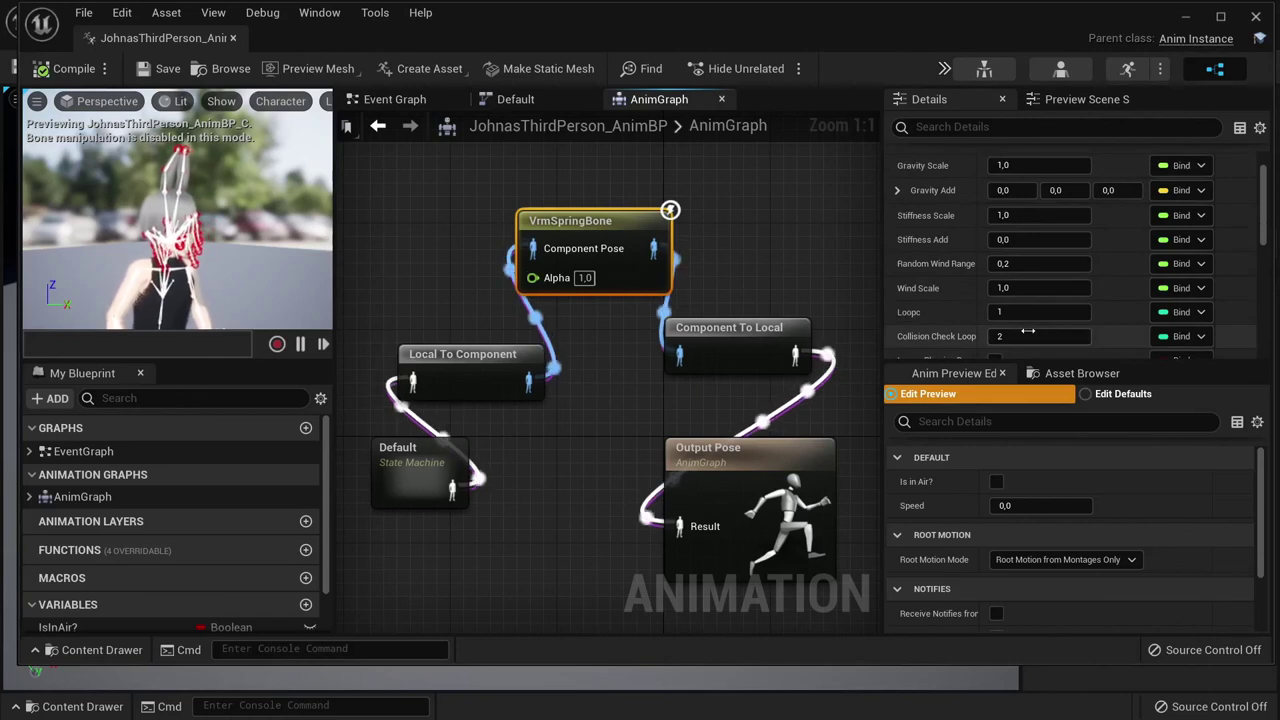
Set the VrmSpringBone Stiffness Scale to 6,0 and compile the blueprint
{"action": "left_click", "coordinate": [1040, 246]}
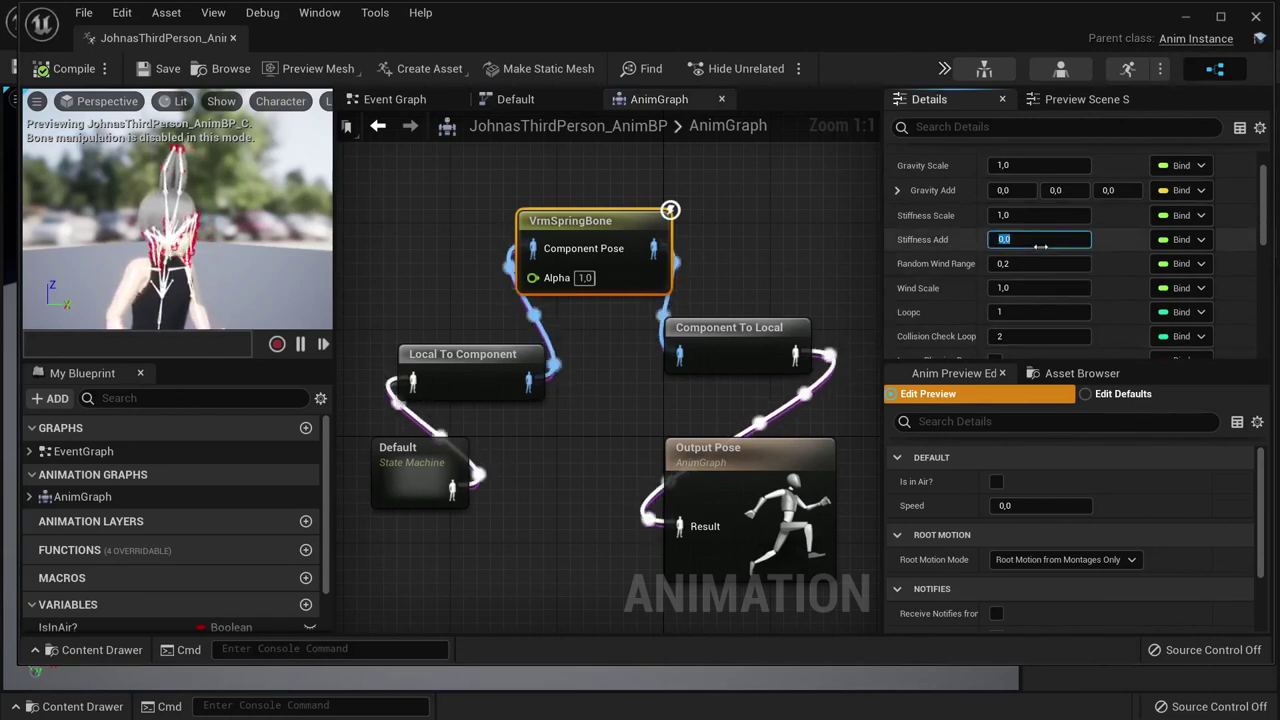
{"action": "left_click", "coordinate": [1040, 220]}
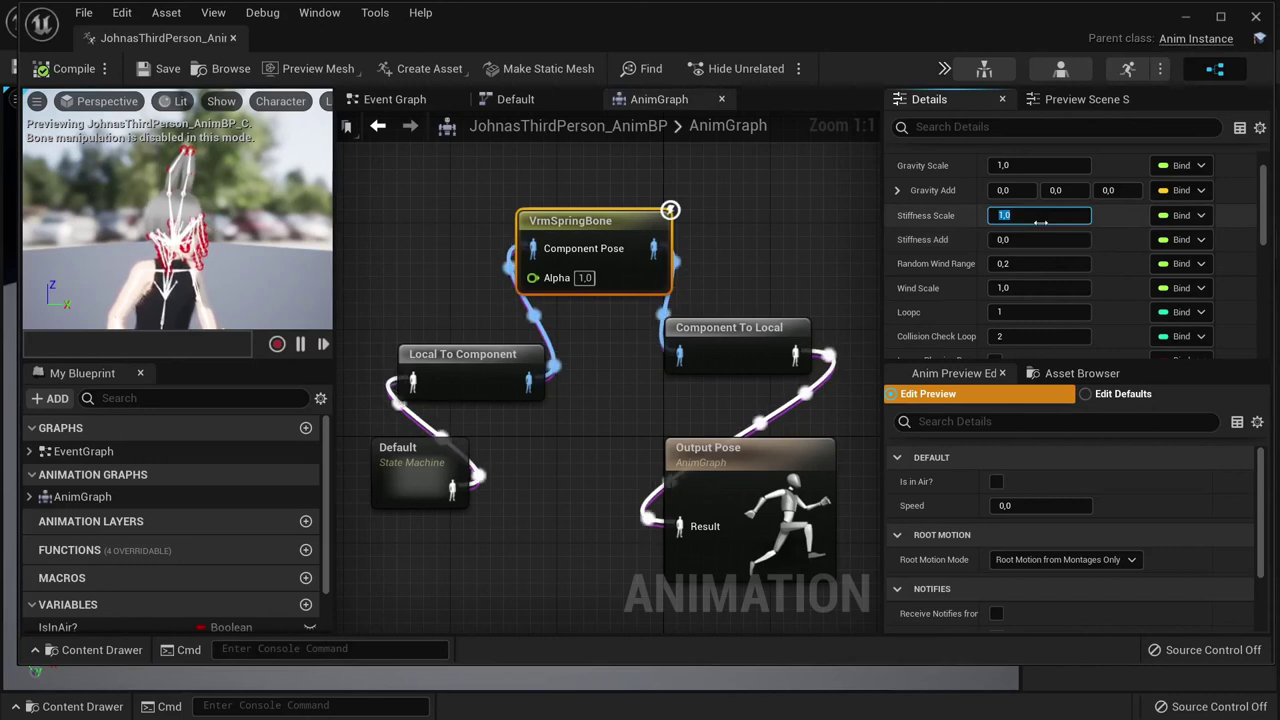
{"action": "type", "text": "6"}
{"action": "key", "text": "Return"}
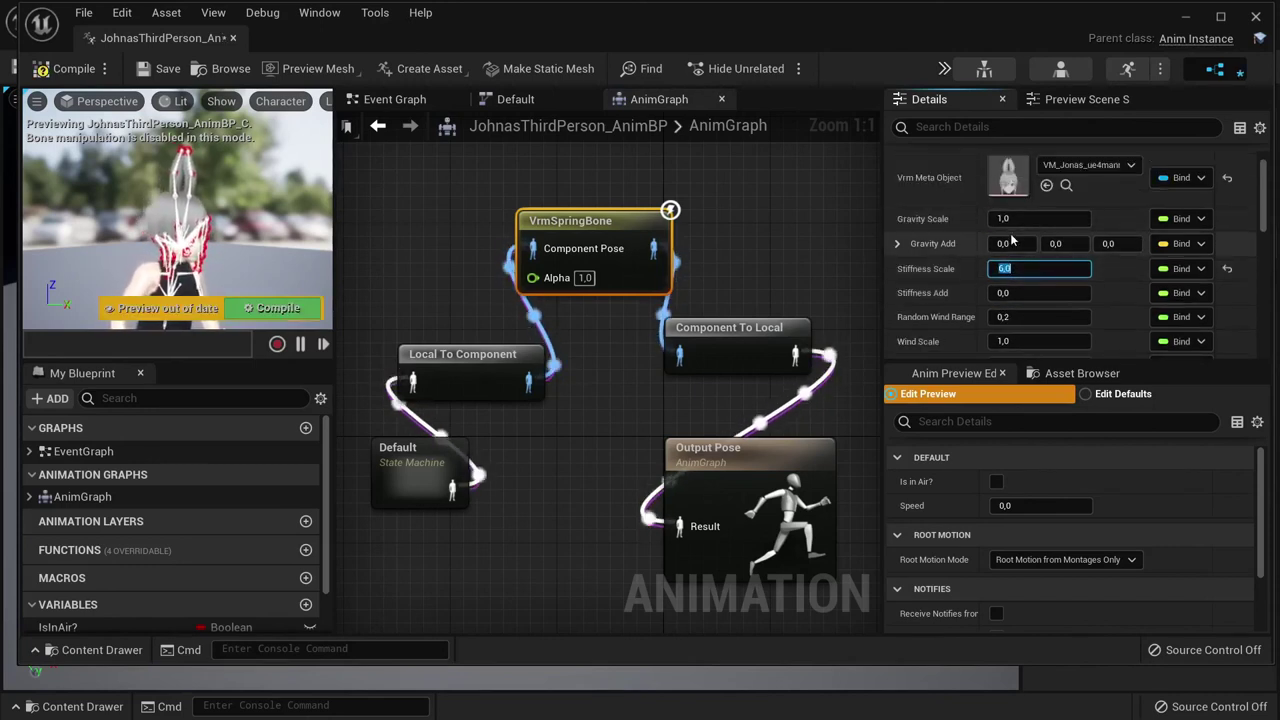
{"action": "scroll", "coordinate": [1020, 237], "scroll_direction": "down", "scroll_amount": 2}
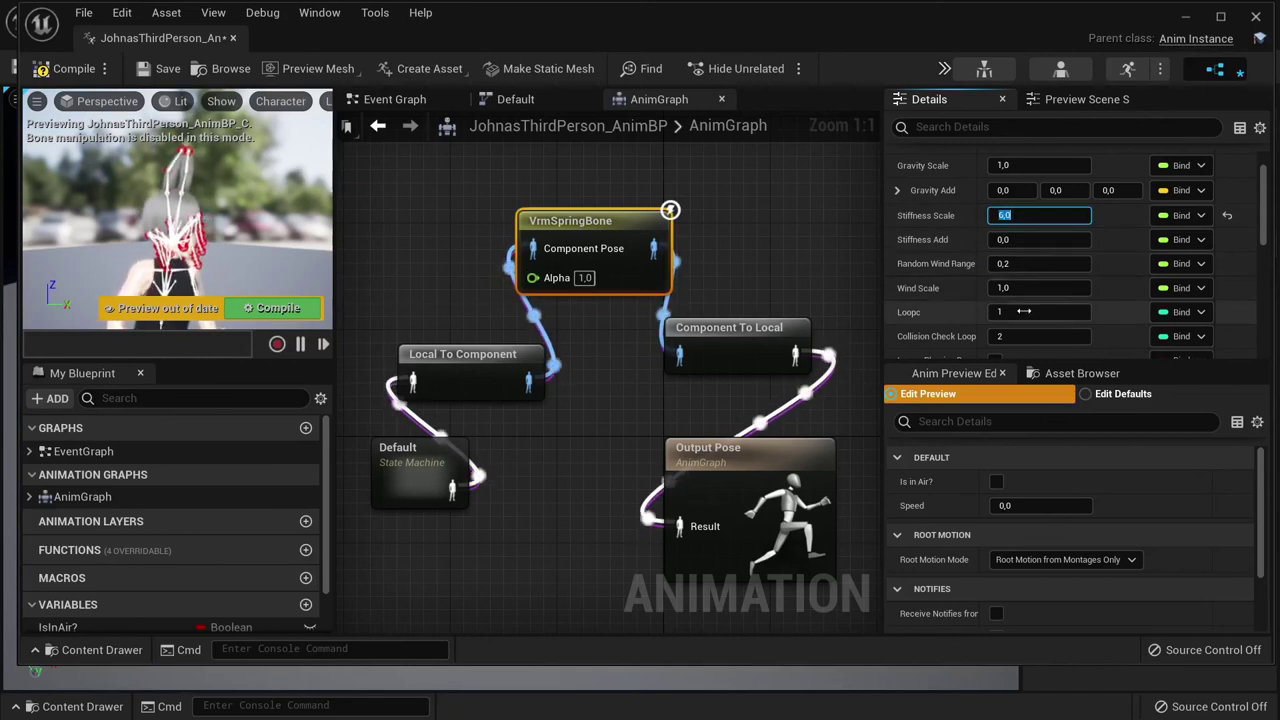
{"action": "scroll", "coordinate": [1028, 328], "scroll_direction": "down", "scroll_amount": 2}
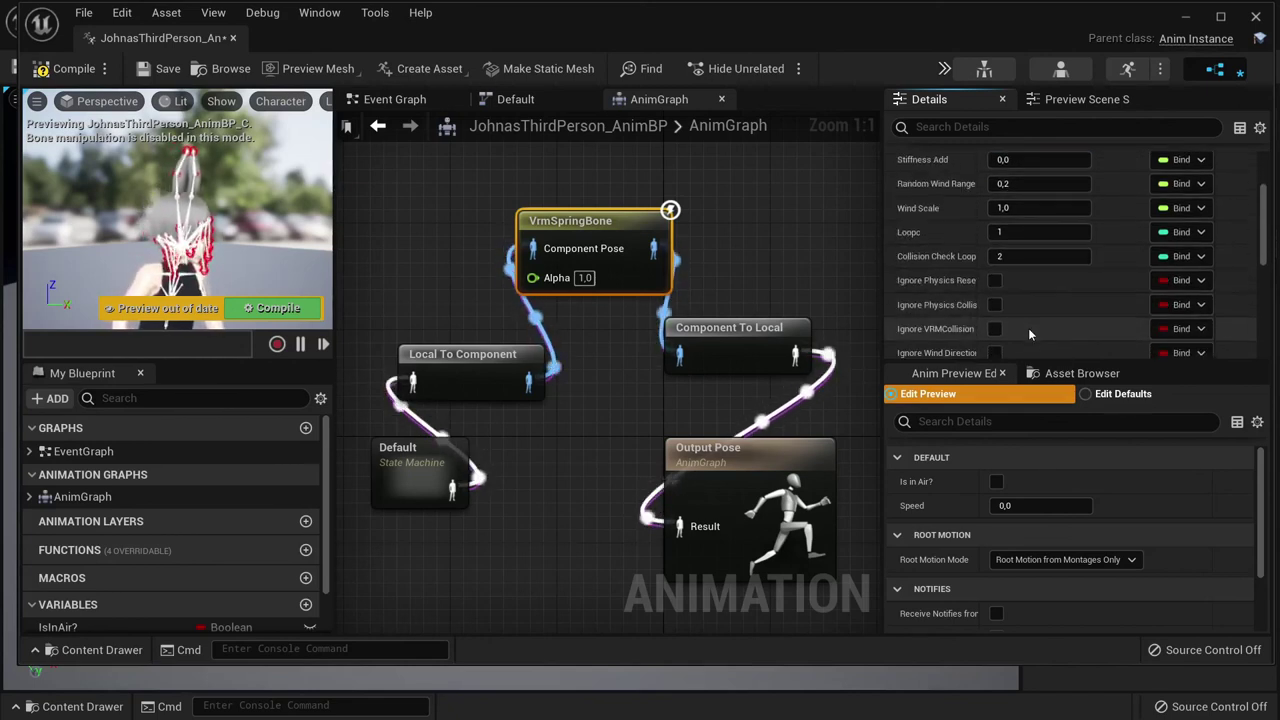
{"action": "scroll", "coordinate": [1028, 328], "scroll_direction": "down", "scroll_amount": 3}
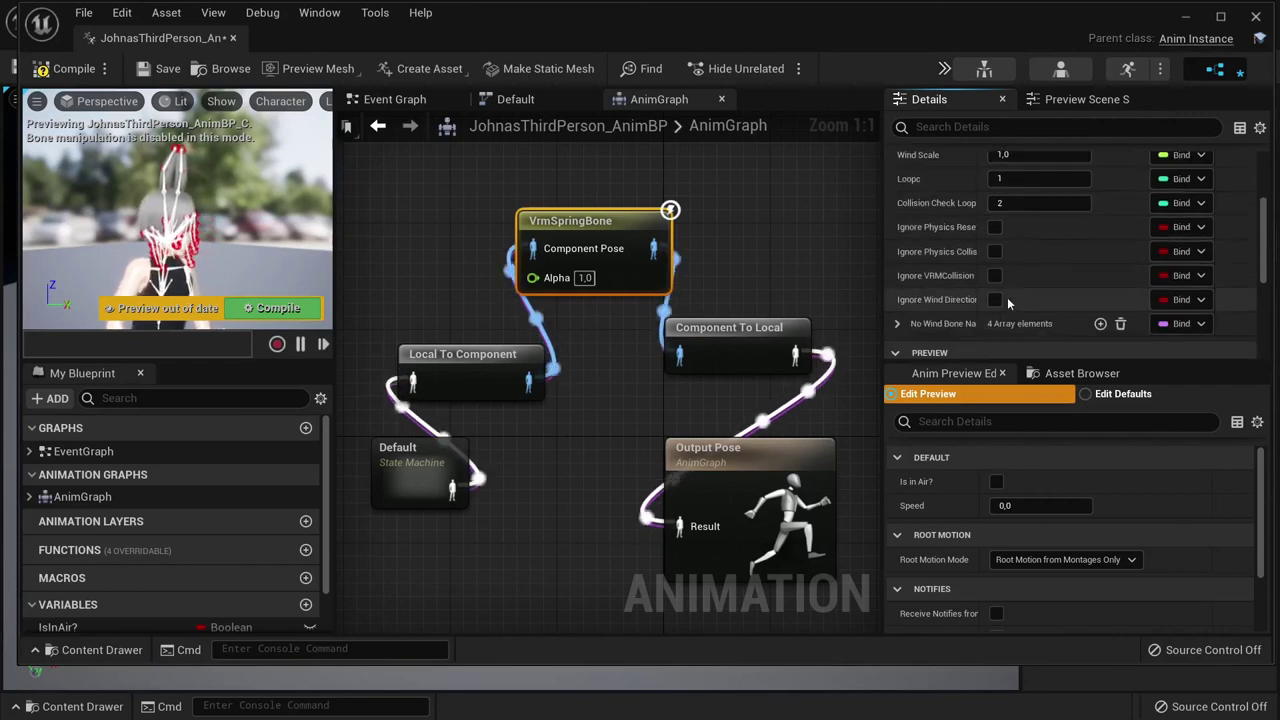
{"action": "left_click", "coordinate": [68, 68]}
{"action": "right_click_drag", "start_coordinate": [782, 216], "coordinate": [758, 264]}
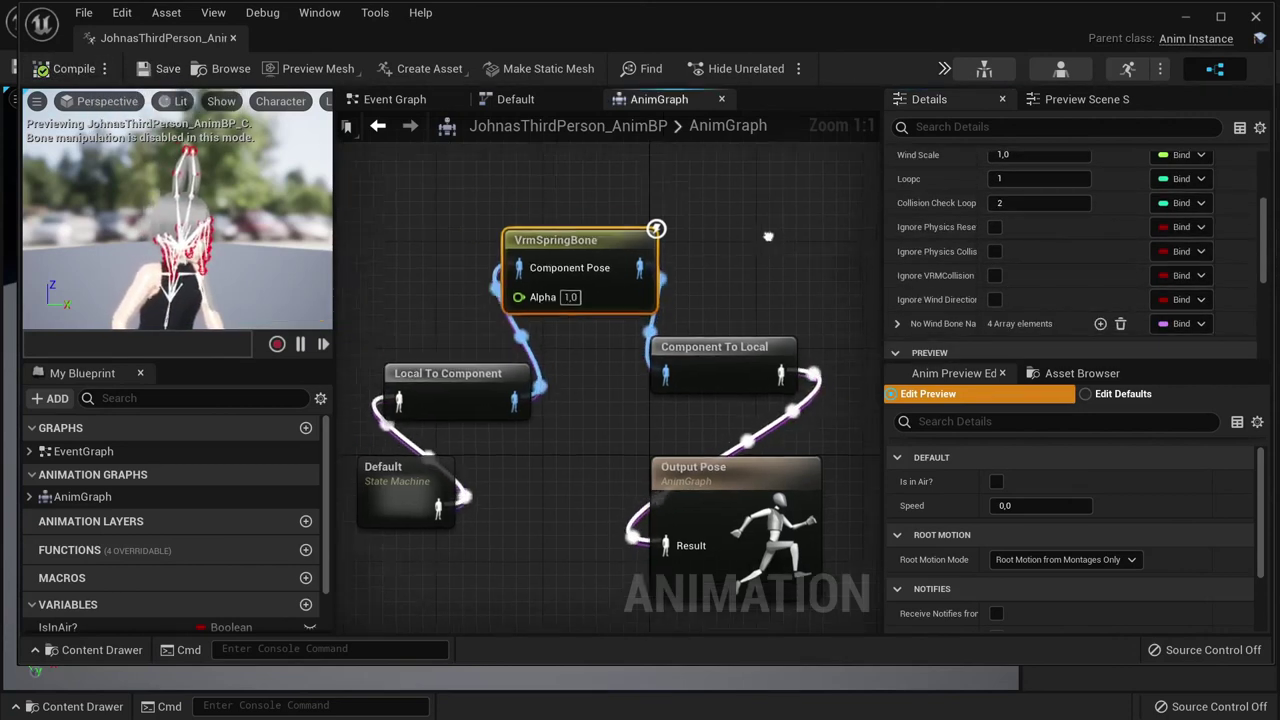
{"action": "scroll", "coordinate": [980, 275], "scroll_direction": "up", "scroll_amount": 5}
{"action": "scroll", "coordinate": [981, 284], "scroll_direction": "up", "scroll_amount": 2}
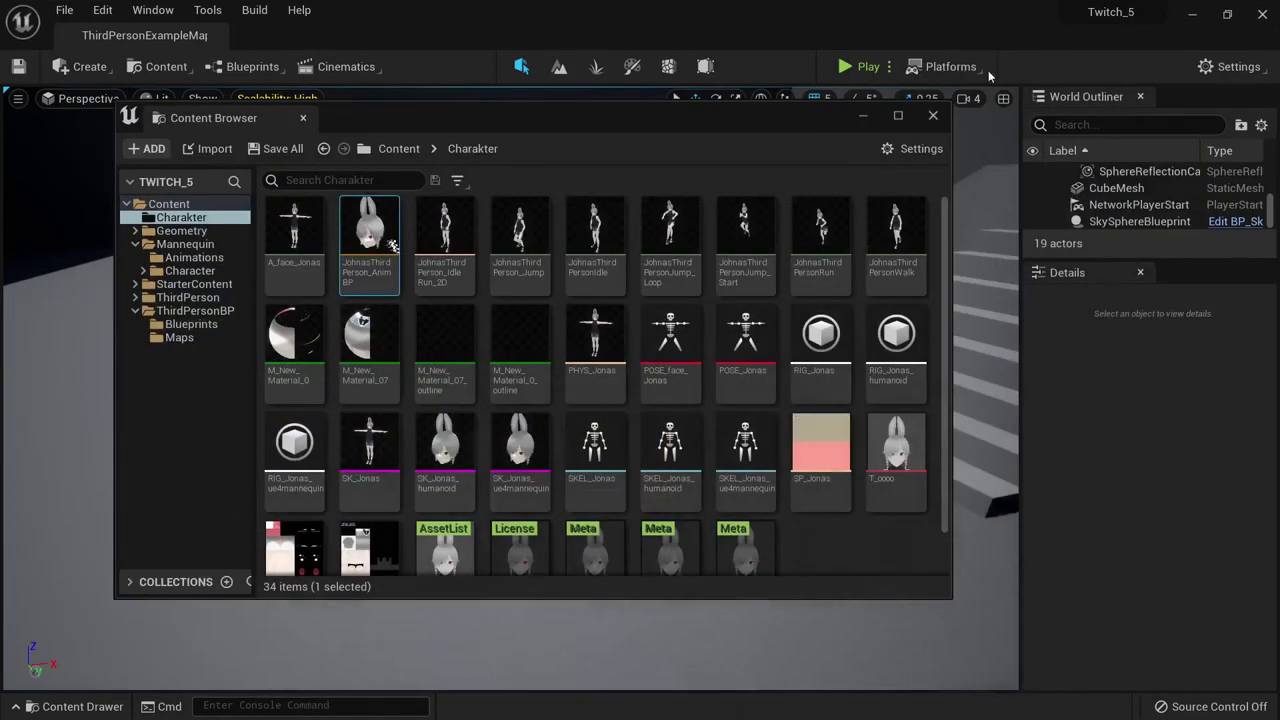
Start a new play session and steer Johnas around toward the stairs
{"action": "left_click", "coordinate": [860, 66]}
{"action": "left_click_drag", "start_coordinate": [704, 117], "coordinate": [690, 673]}
{"action": "left_click", "coordinate": [728, 449]}
{"action": "key", "text": "w"}
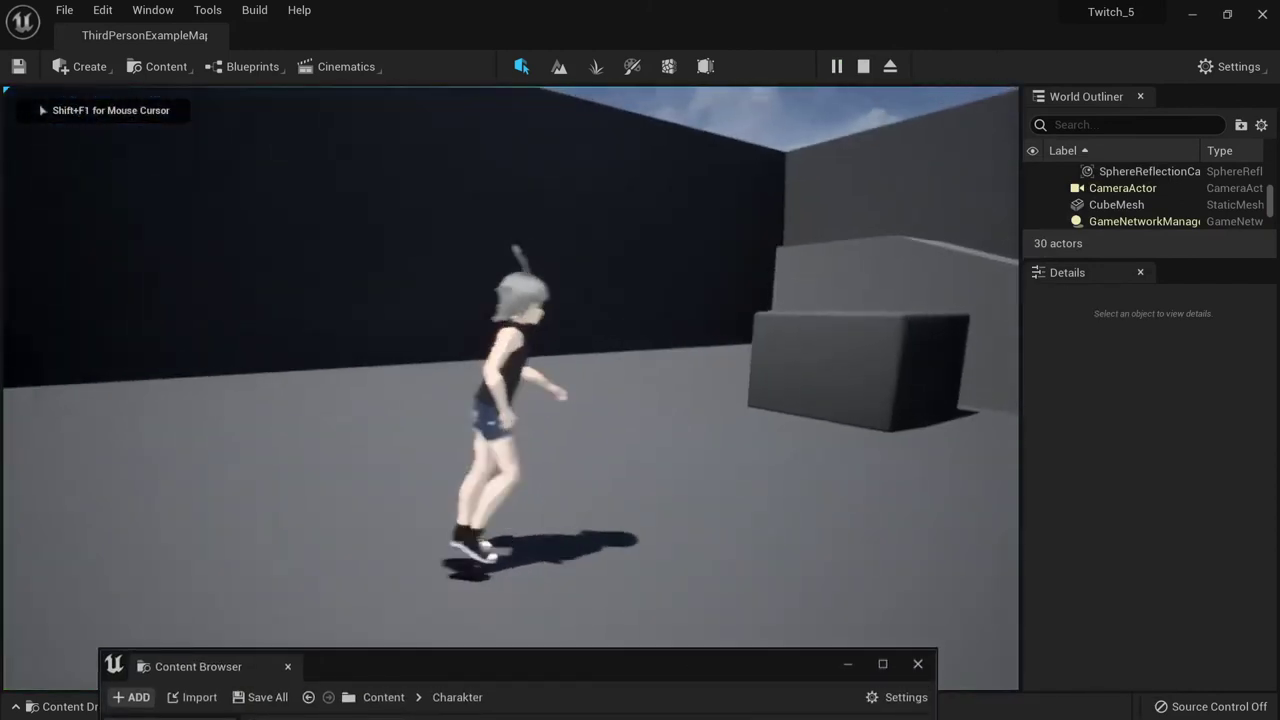
{"action": "key", "text": "a"}
{"action": "key", "text": "s"}
{"action": "key", "text": "d"}
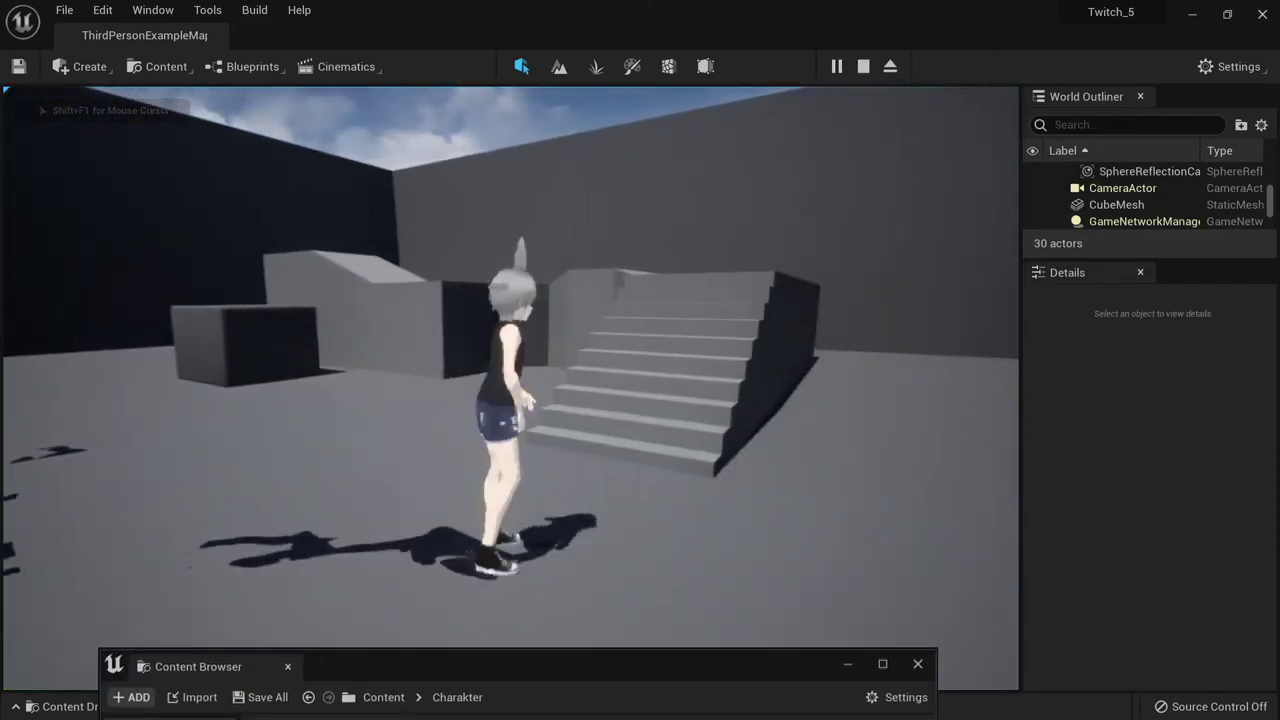
Run Johnas up the stairs and across the platform, then turn him toward the camera
{"action": "key", "text": "w"}
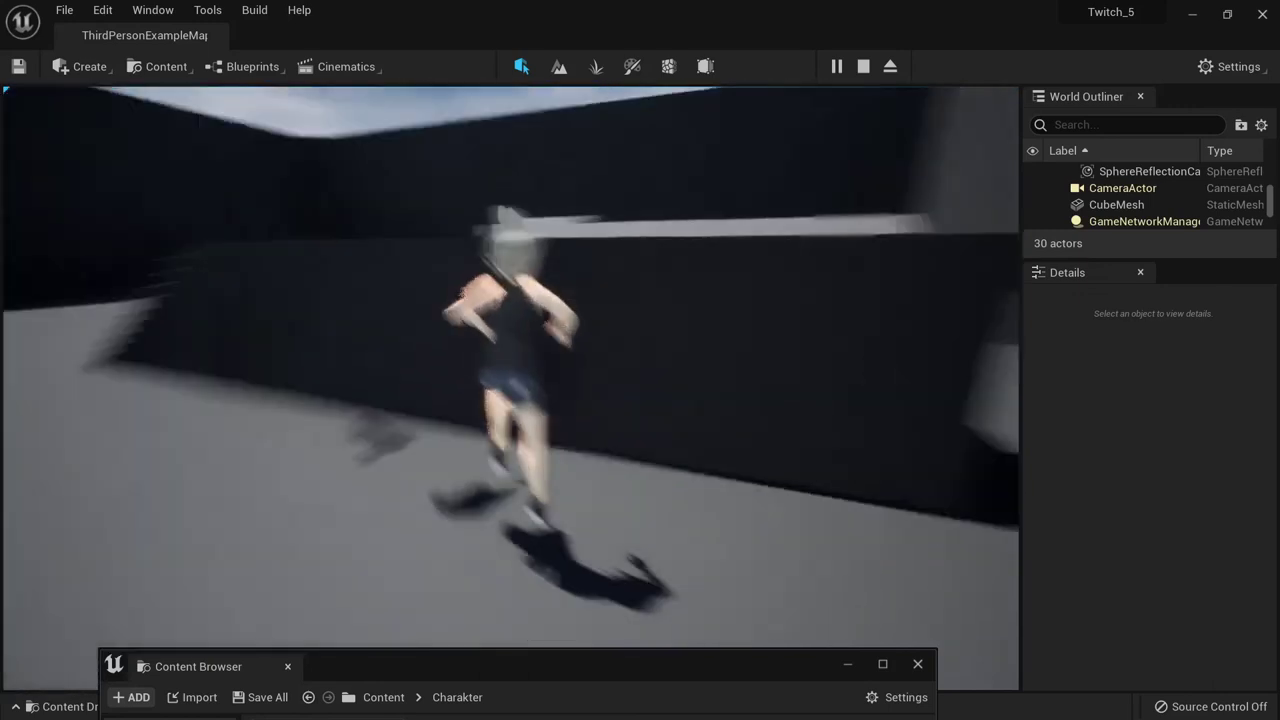
{"action": "key", "text": "d"}
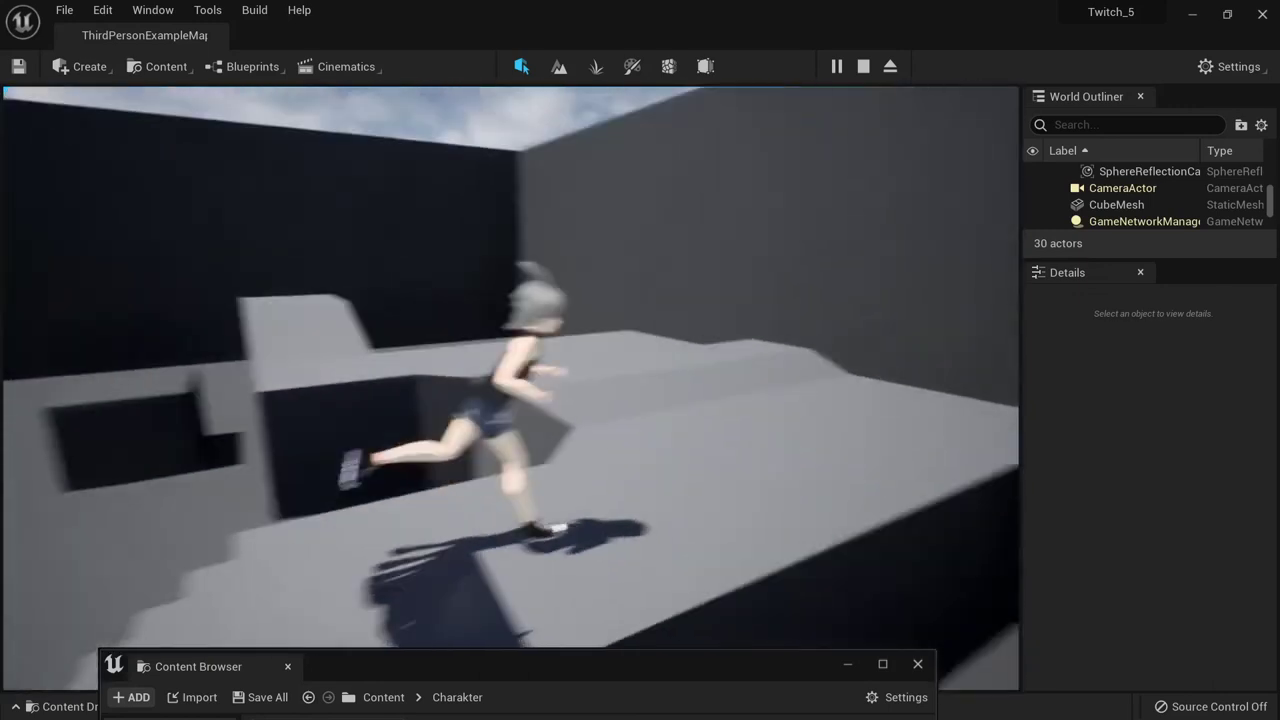
{"action": "key", "text": "w"}
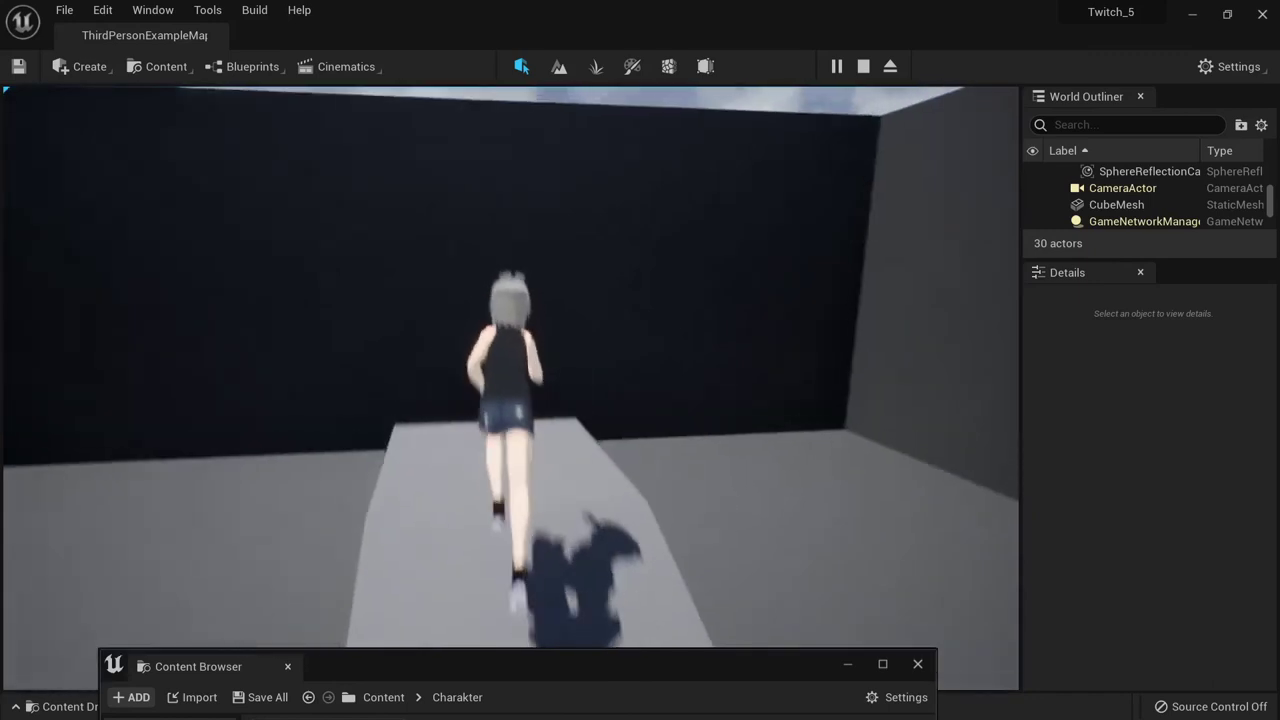
{"action": "key", "text": "s"}
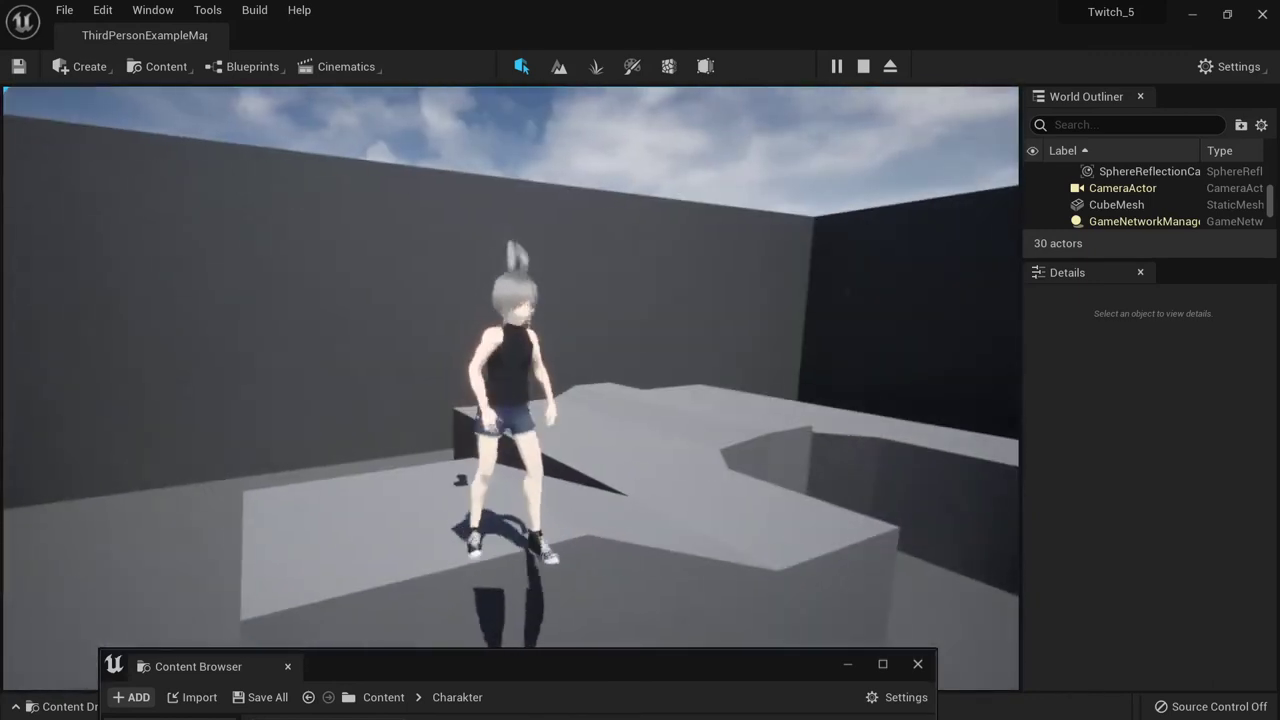
{"action": "key", "text": "a"}
{"action": "key", "text": "s"}
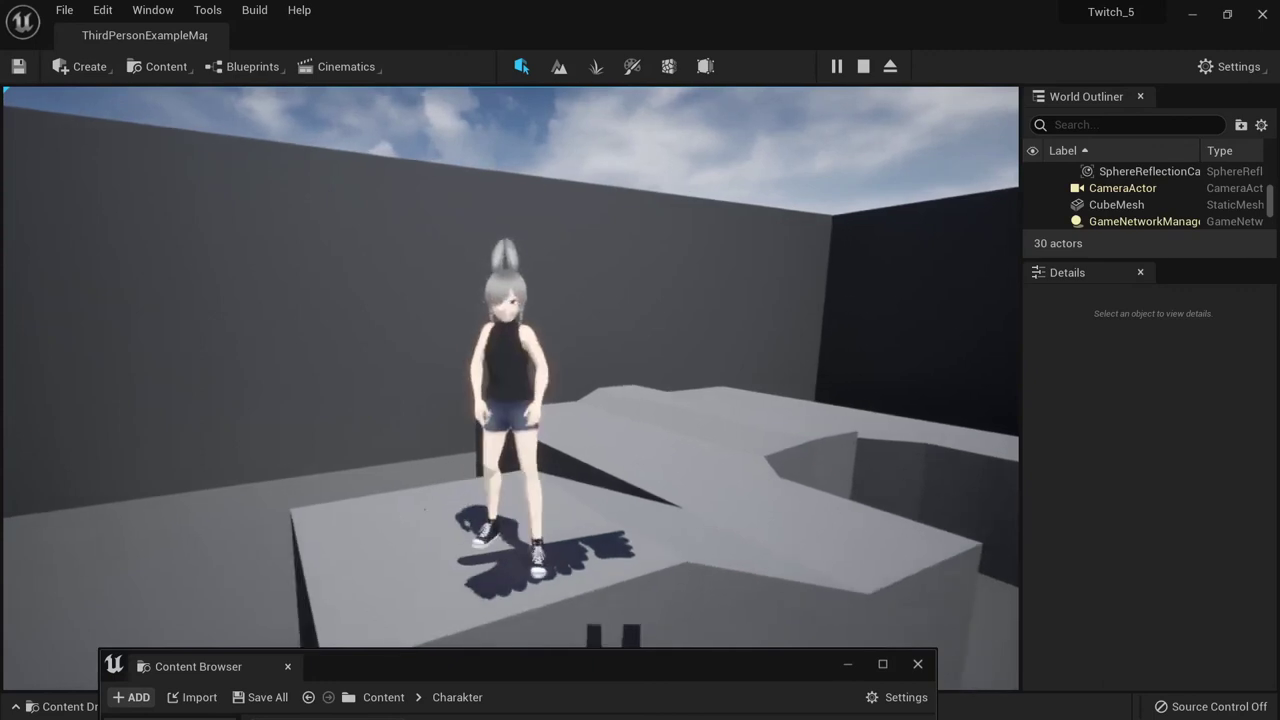